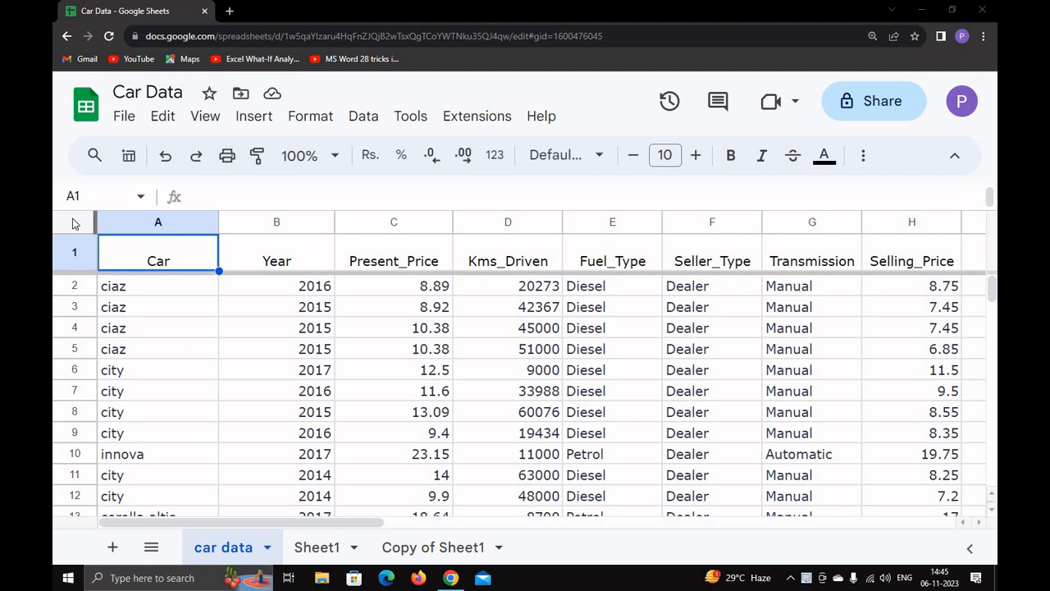
Select the entire car data sheet and open the conditional formatting rules for it
left_click(73, 223)
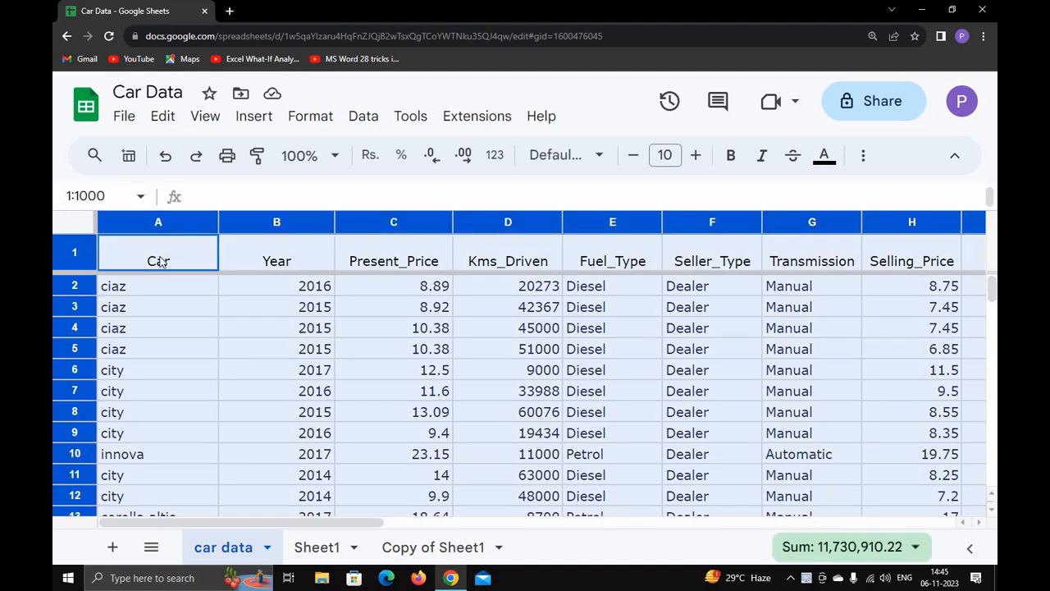
left_click(215, 121)
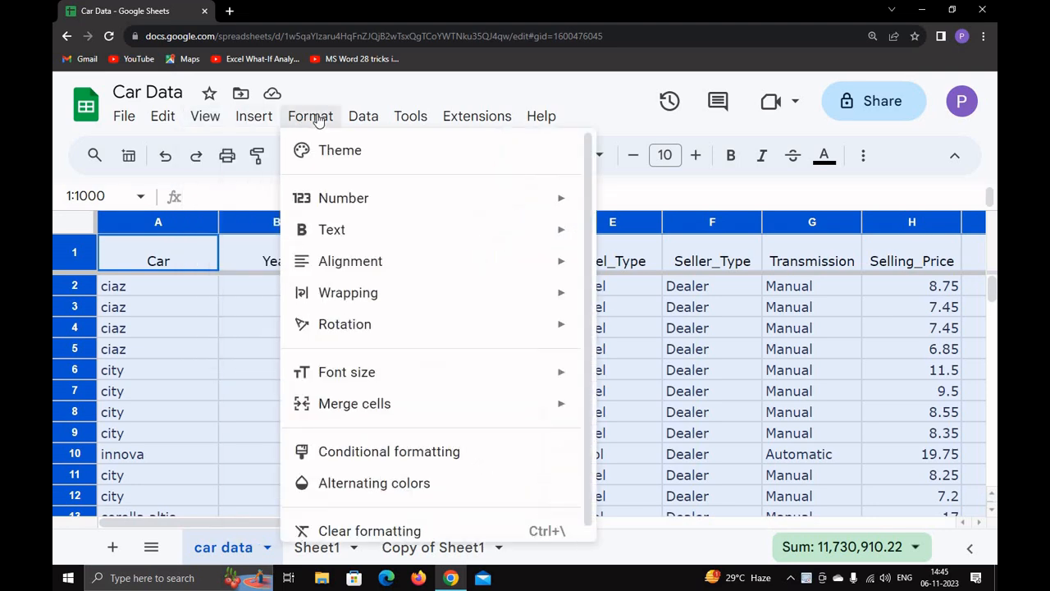
left_click(312, 119)
left_click(317, 120)
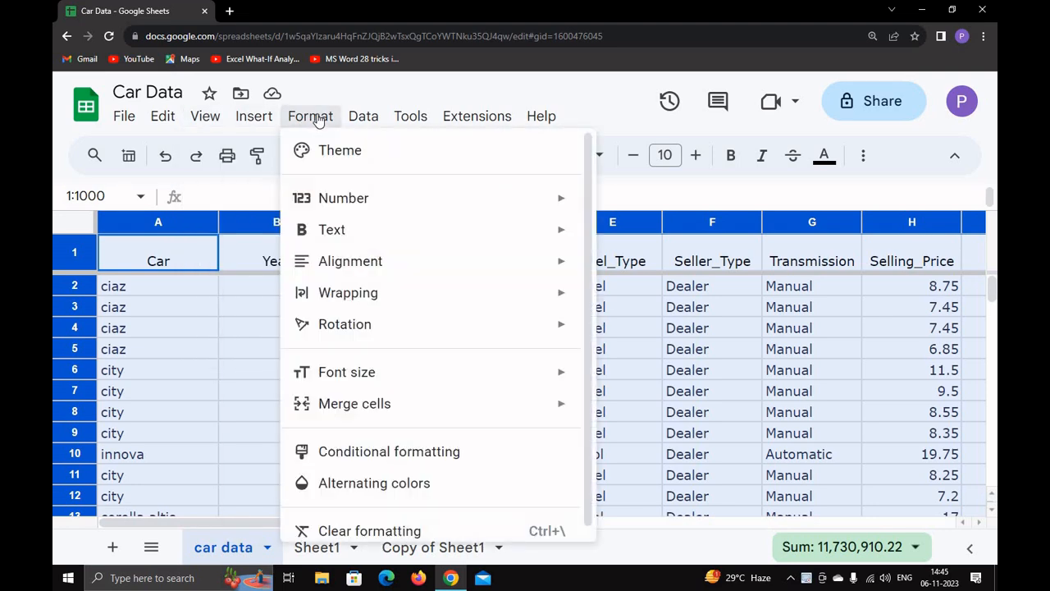
left_click(363, 458)
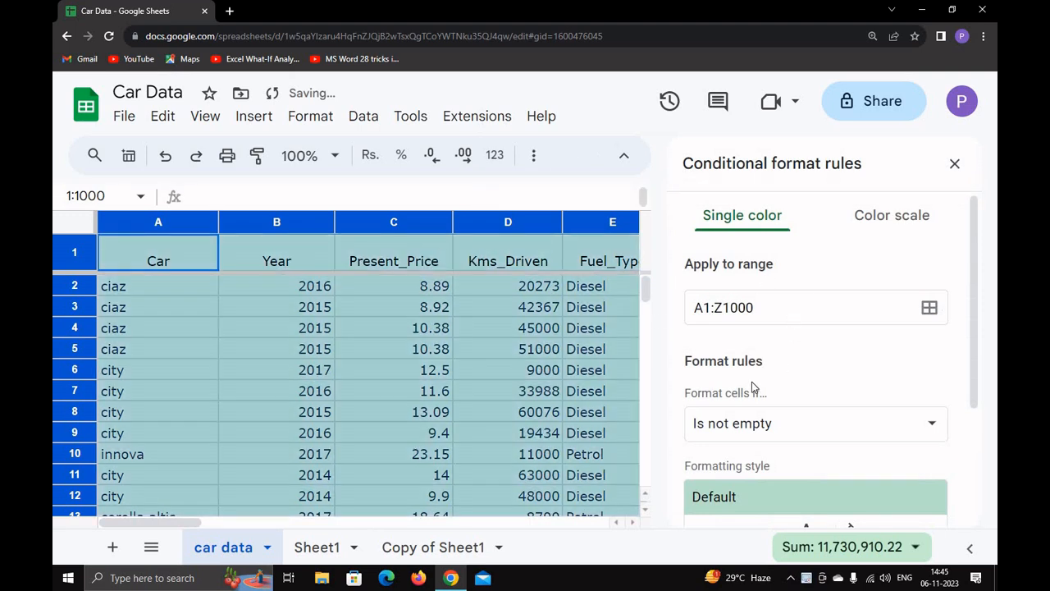
Set the rule's condition to Text is exactly with the value "city"
scroll(761, 376, "down", 2)
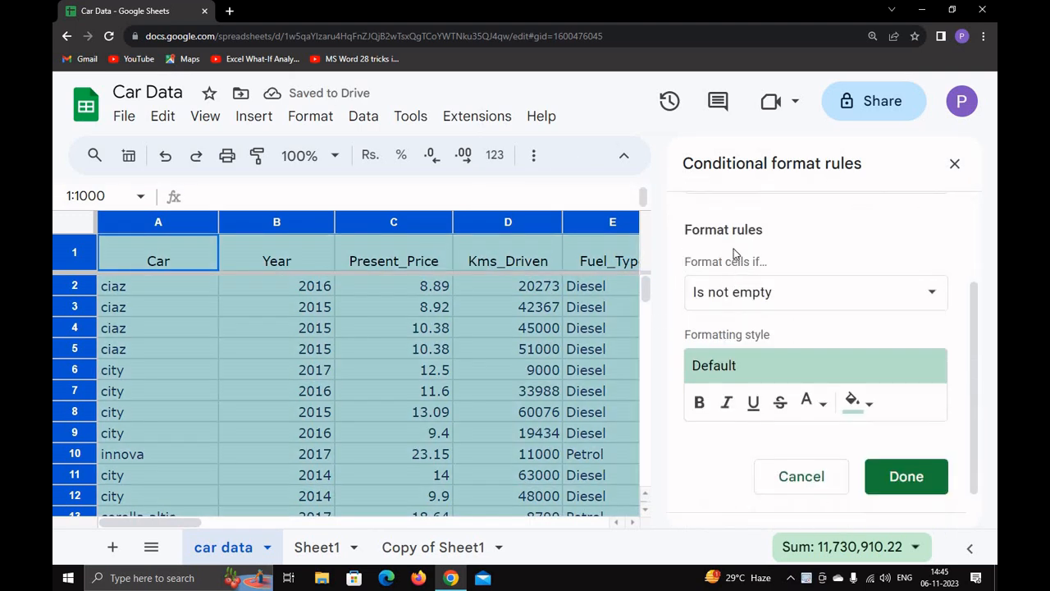
left_click(775, 300)
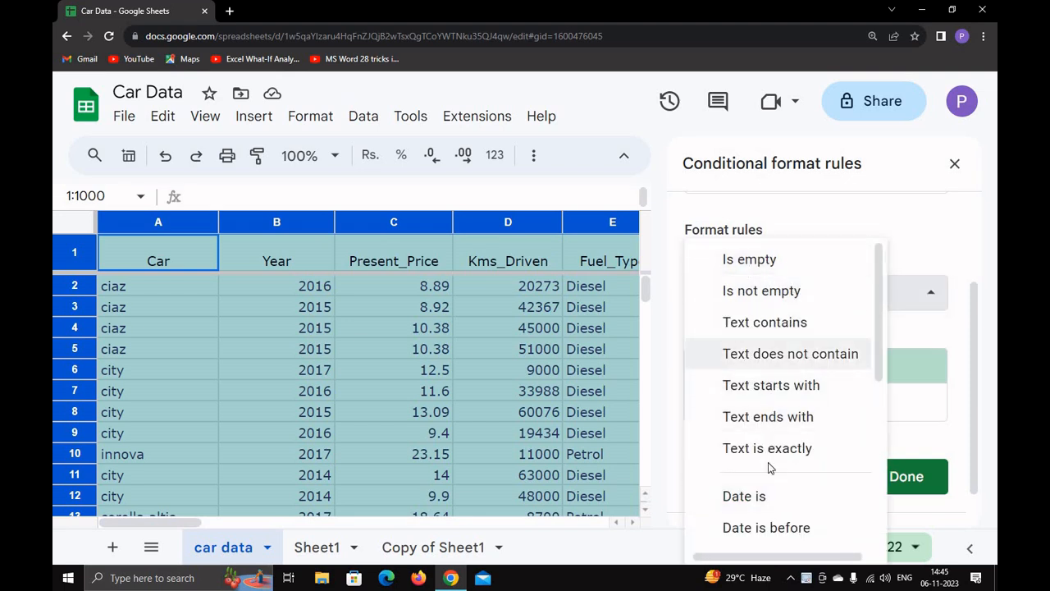
scroll(738, 502, "down", 4)
scroll(764, 492, "up", 3)
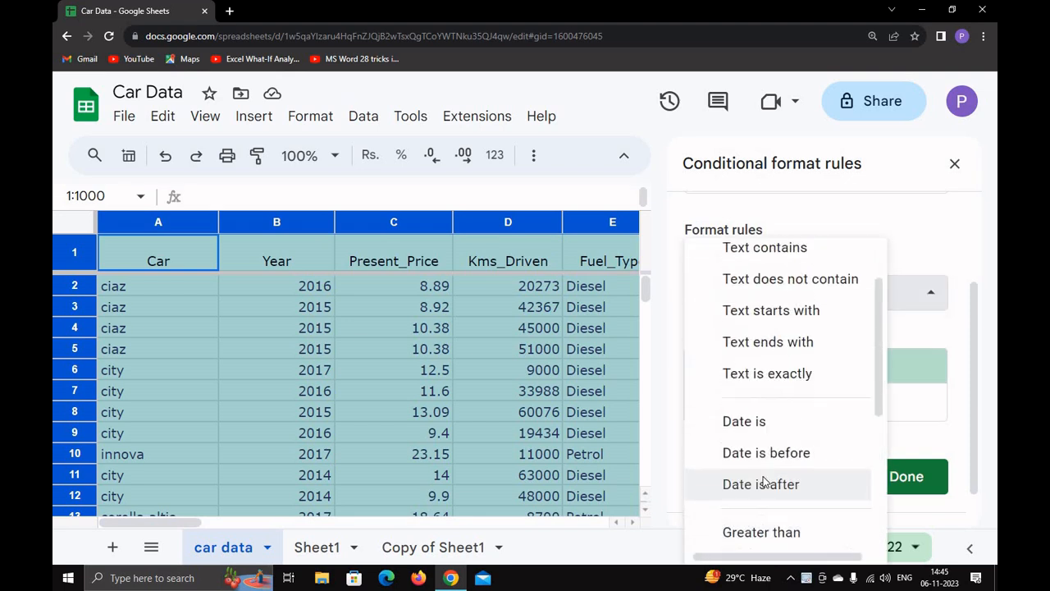
scroll(755, 279, "up", 2)
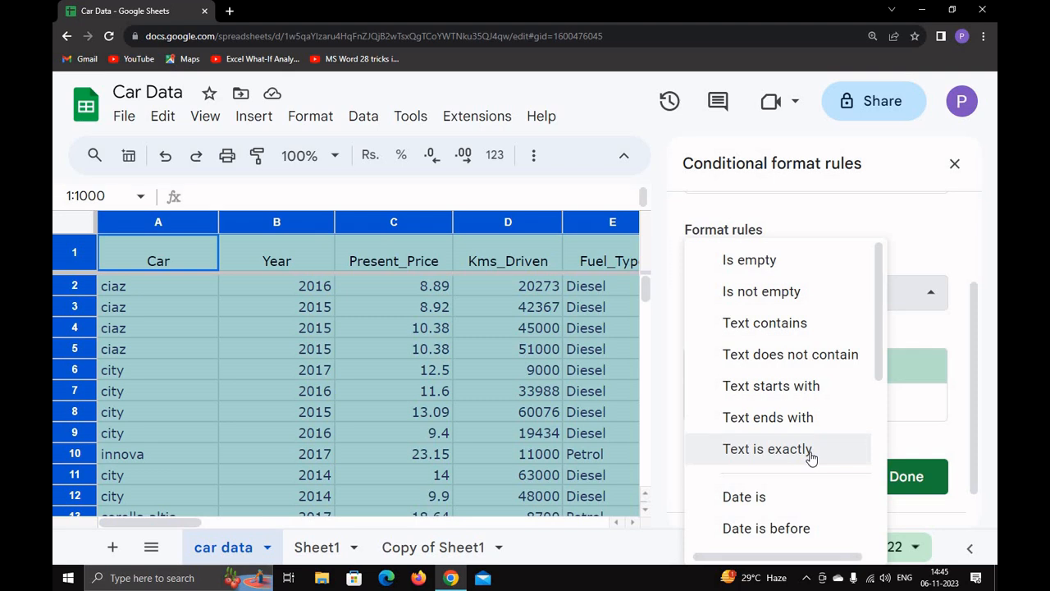
scroll(810, 458, "down", 3)
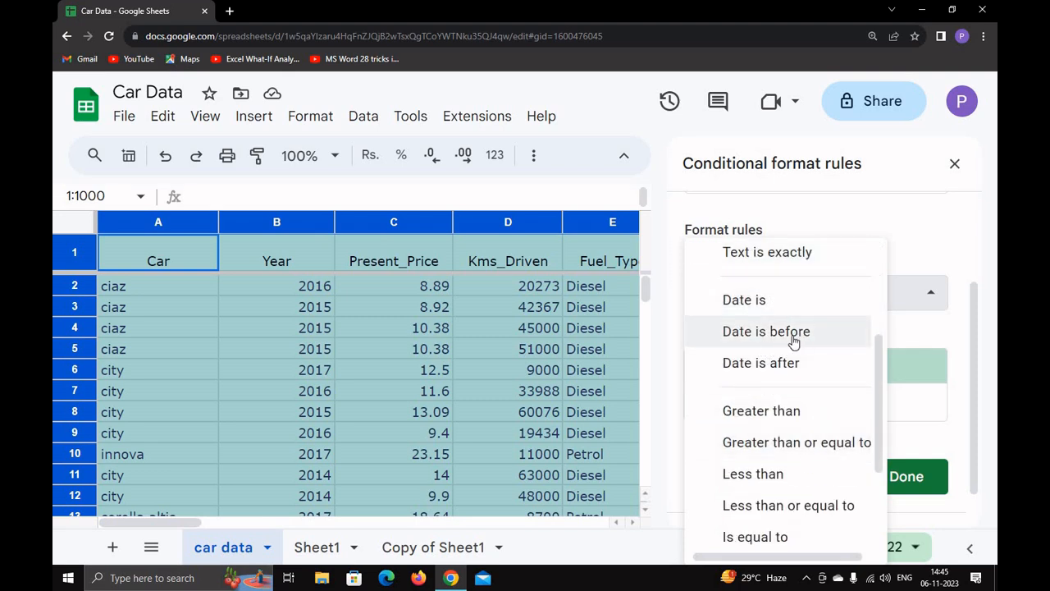
scroll(789, 459, "down", 2)
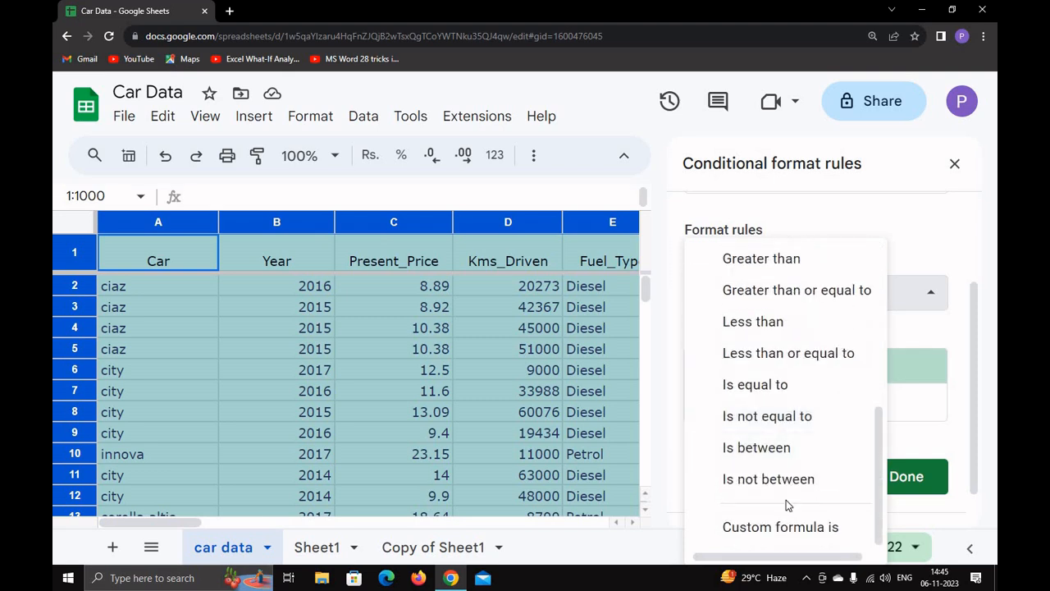
scroll(786, 499, "up", 5)
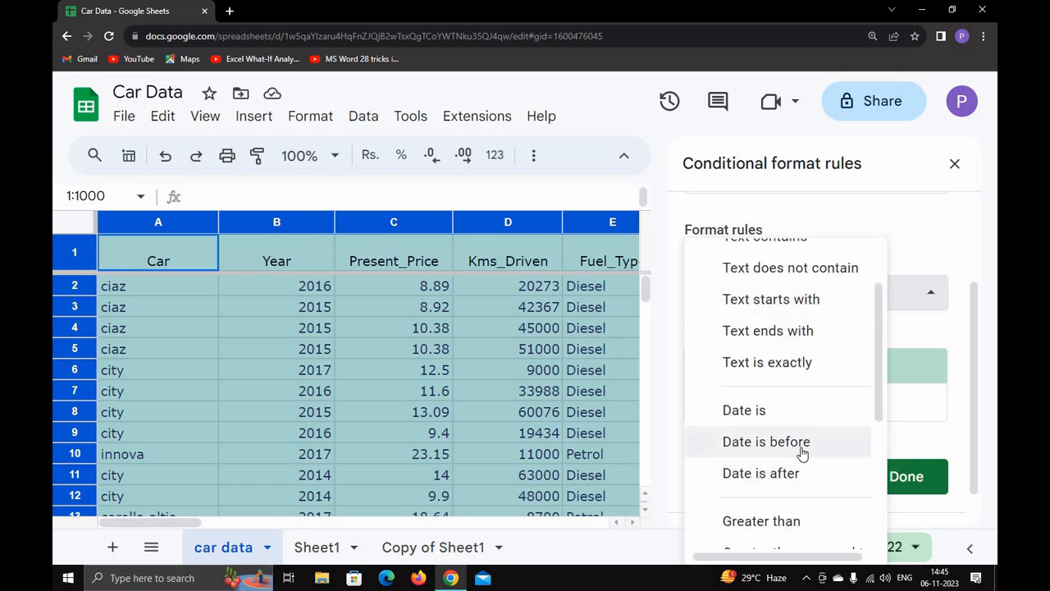
left_click(762, 373)
left_click(742, 341)
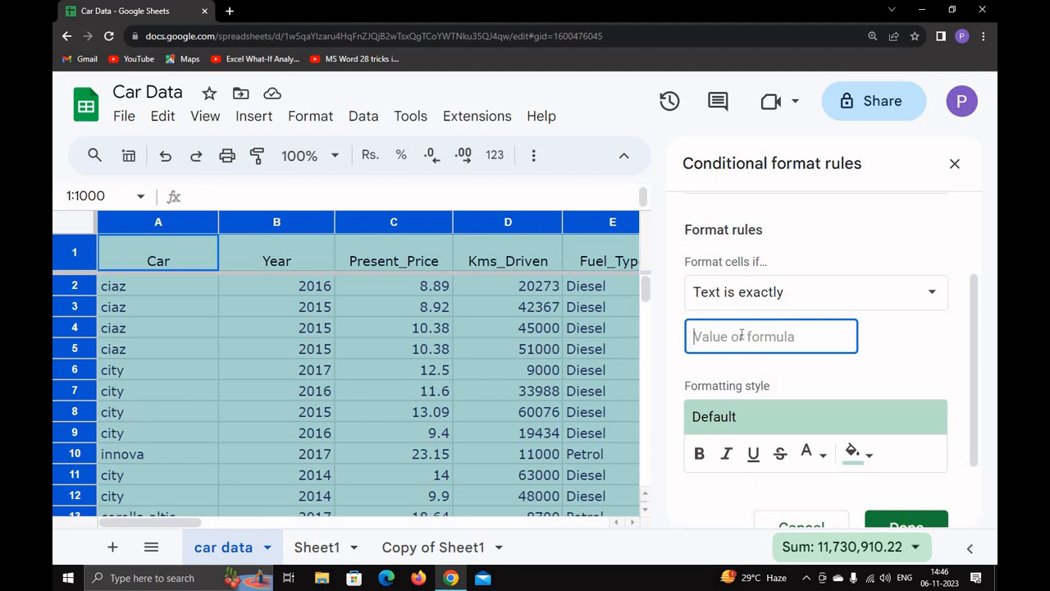
type("city")
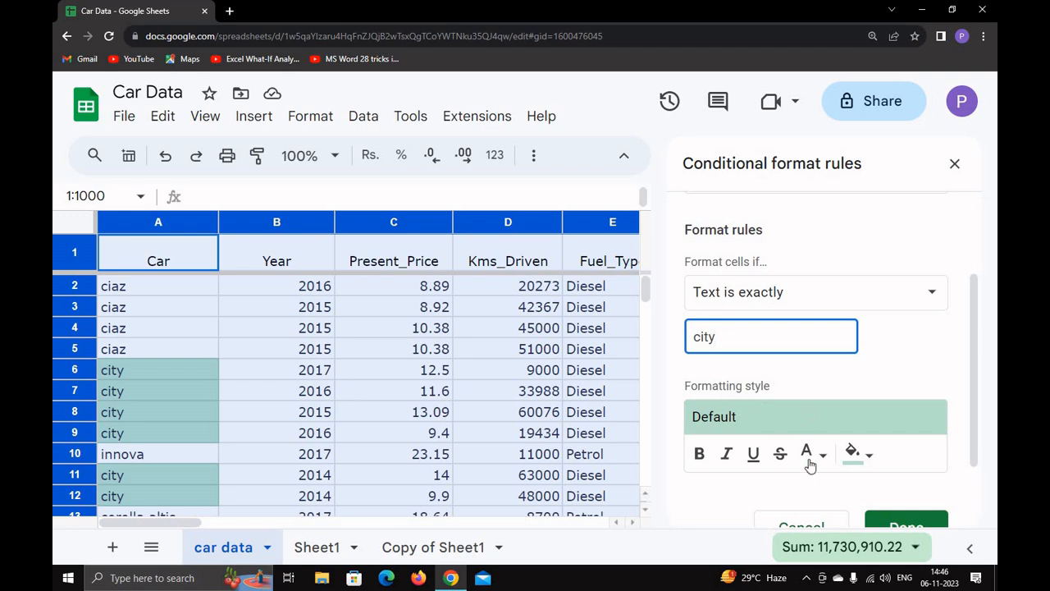
Give the rule's formatting style white text and a dark red fill, after trying an orange-red fill
left_click(858, 456)
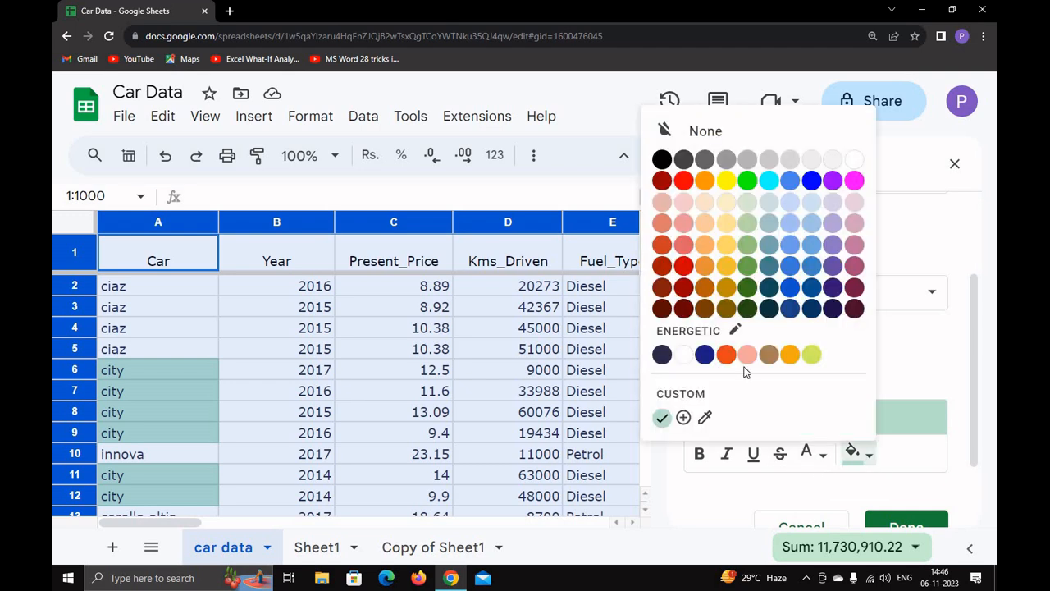
left_click(726, 354)
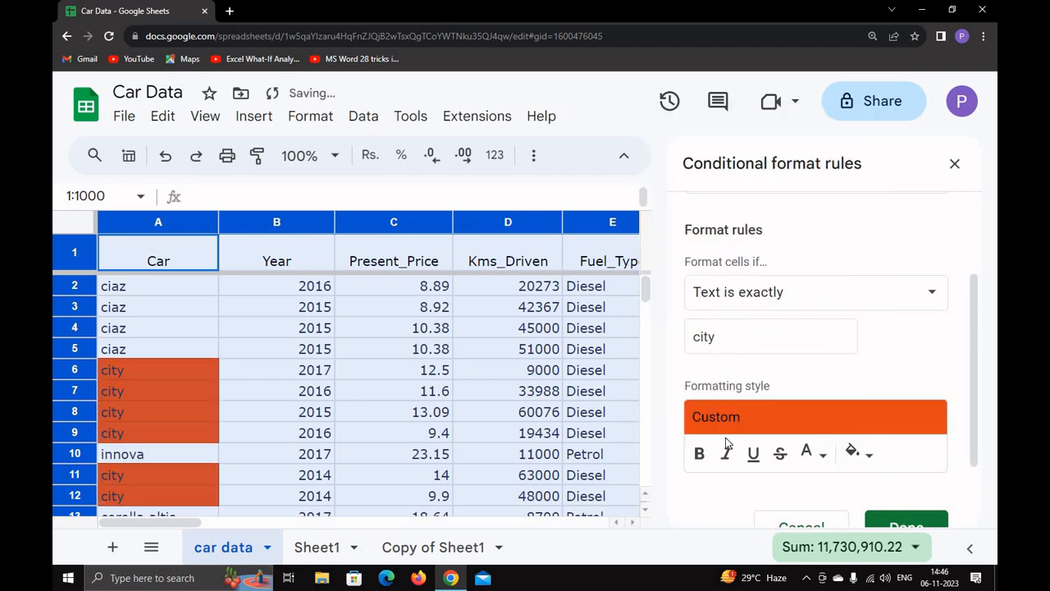
left_click(809, 455)
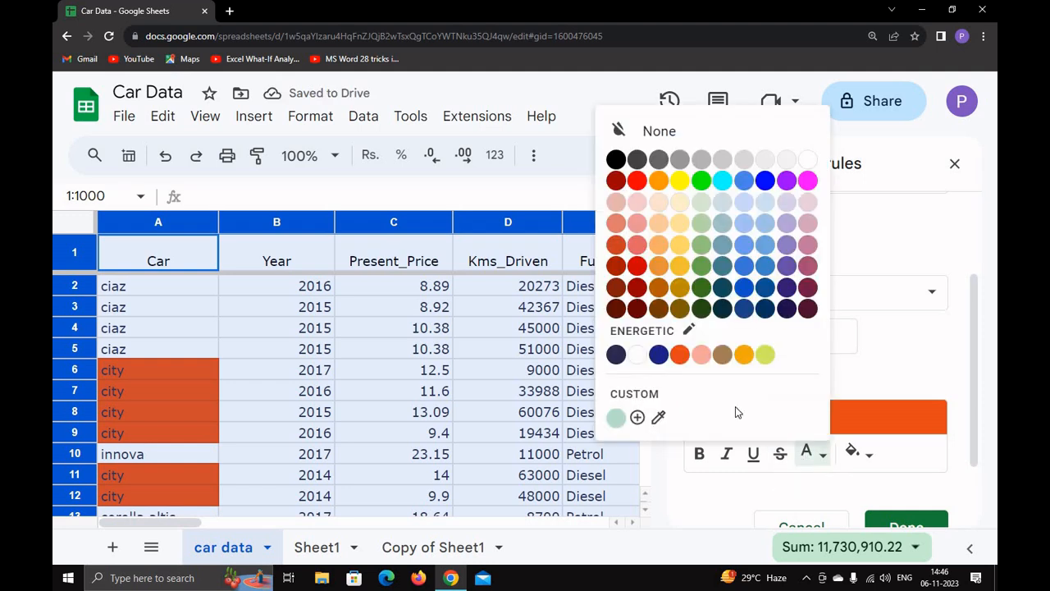
left_click(808, 160)
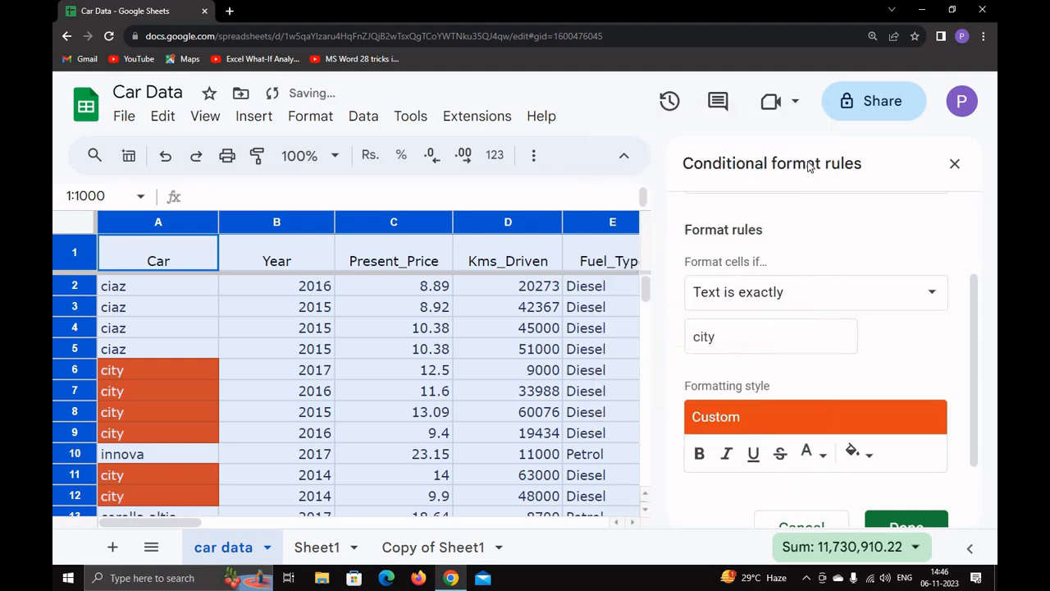
left_click(858, 453)
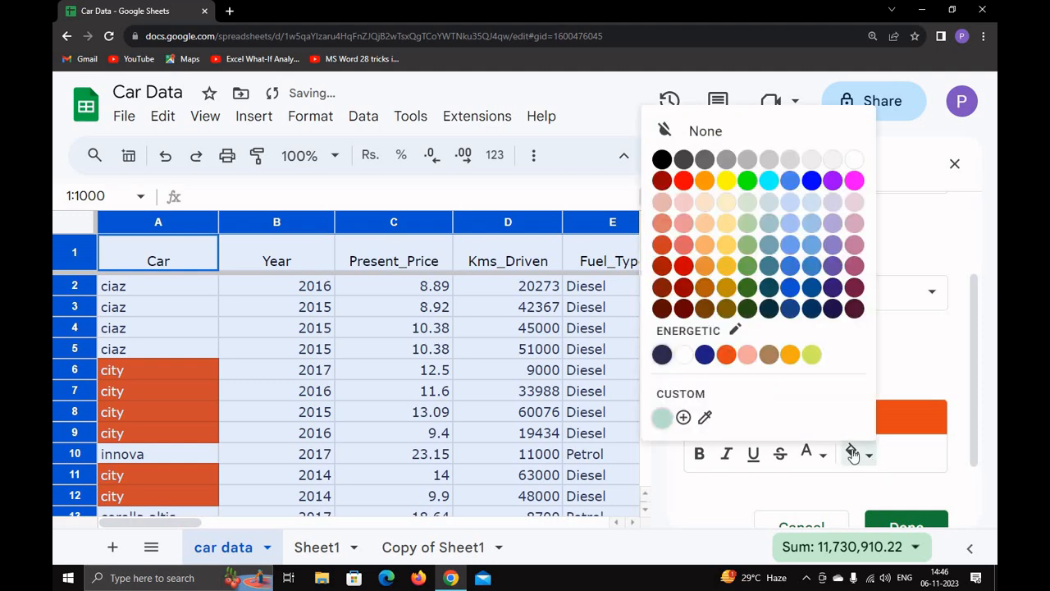
left_click(684, 308)
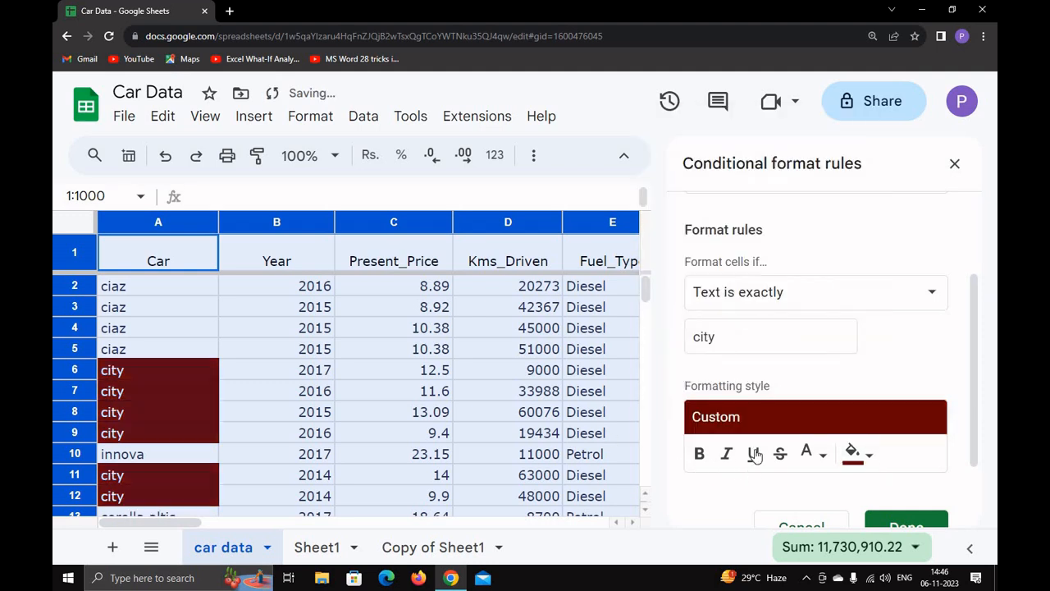
Add bold and italic to the rule's formatting style, save the rule and close the conditional format rules
scroll(736, 411, "down", 2)
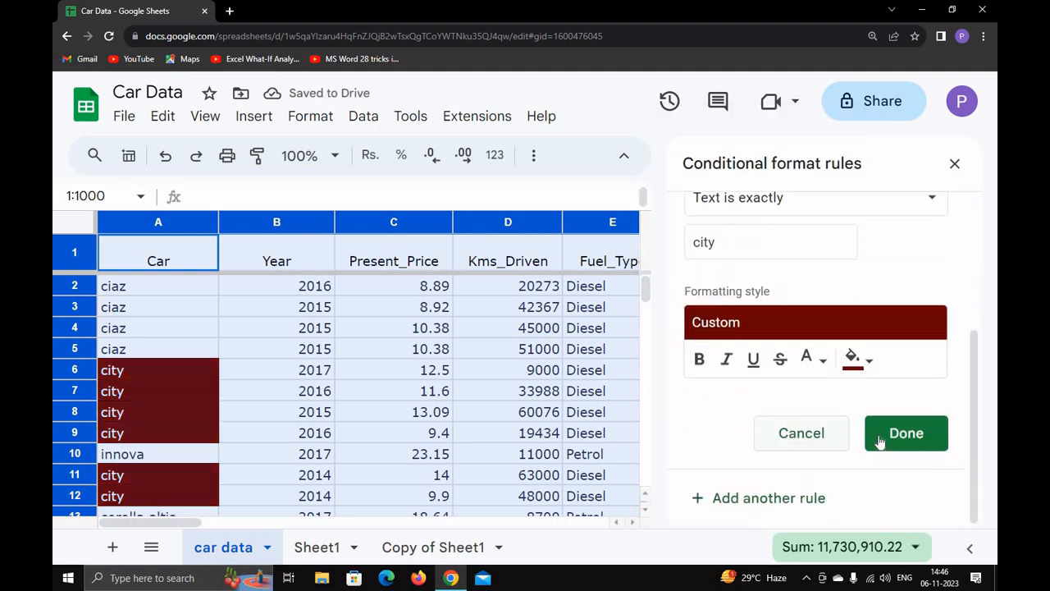
left_click(703, 361)
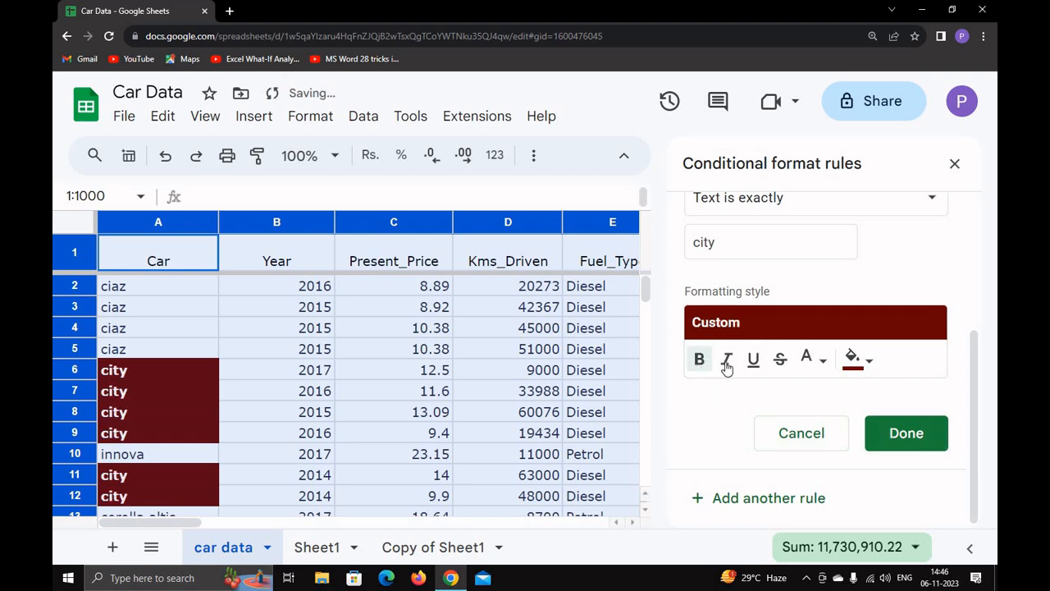
left_click(726, 360)
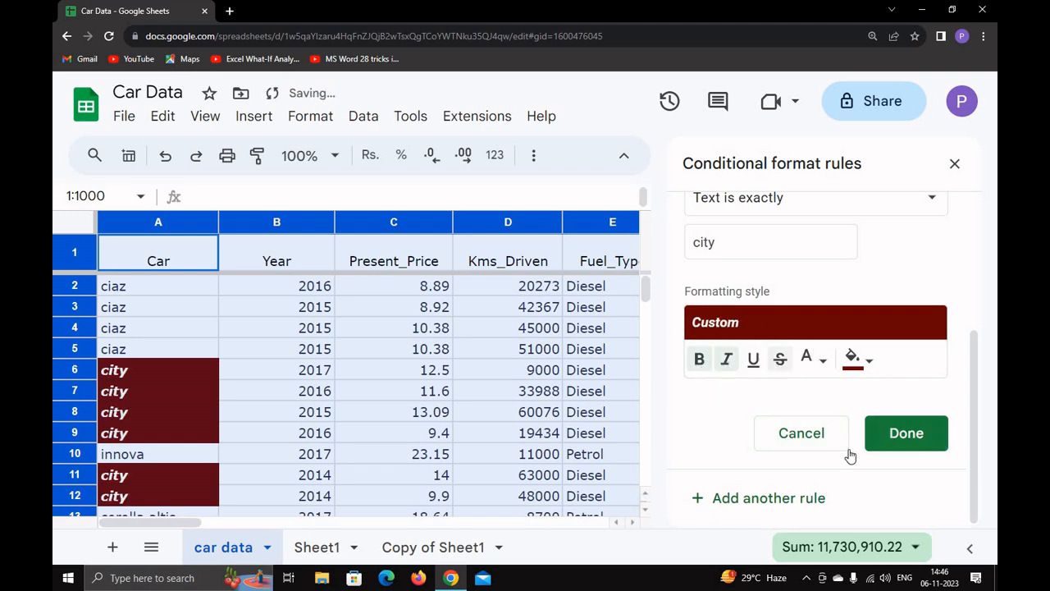
left_click(896, 434)
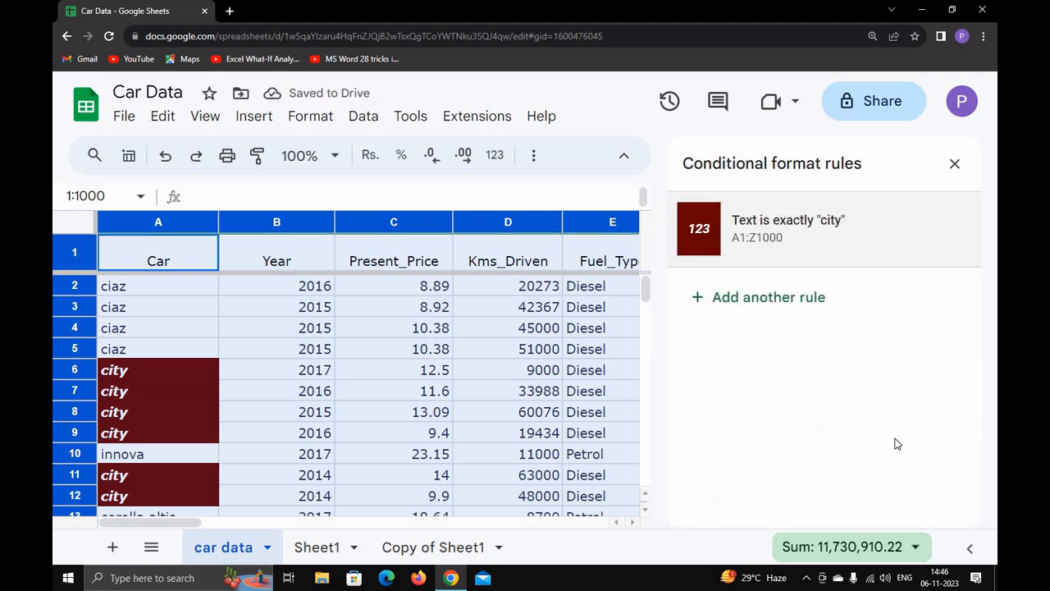
left_click(955, 167)
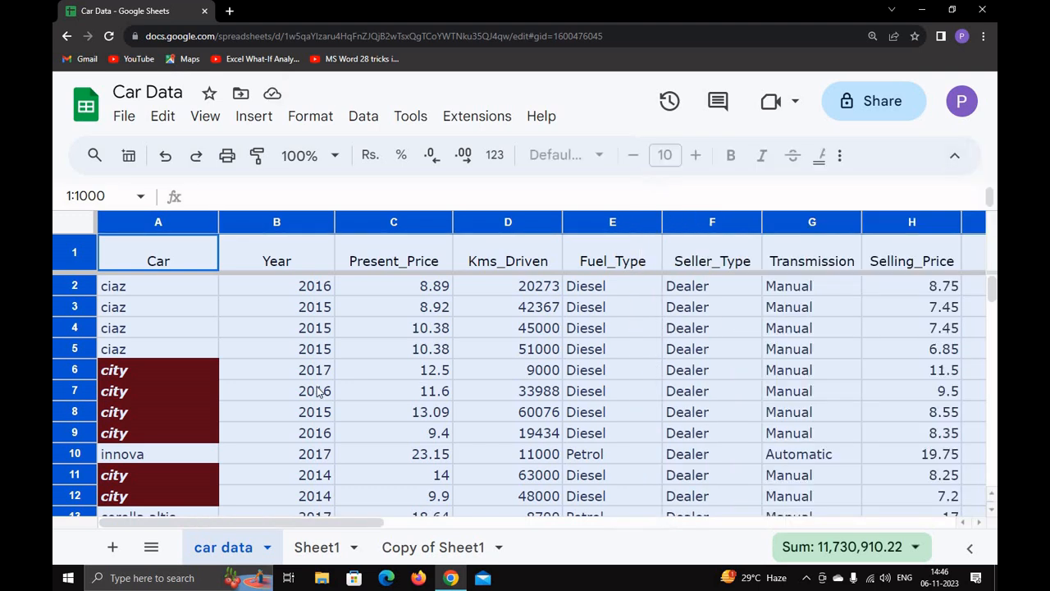
Examine which cells in the Car column are highlighted by the rule, down past row 40
left_click(158, 371)
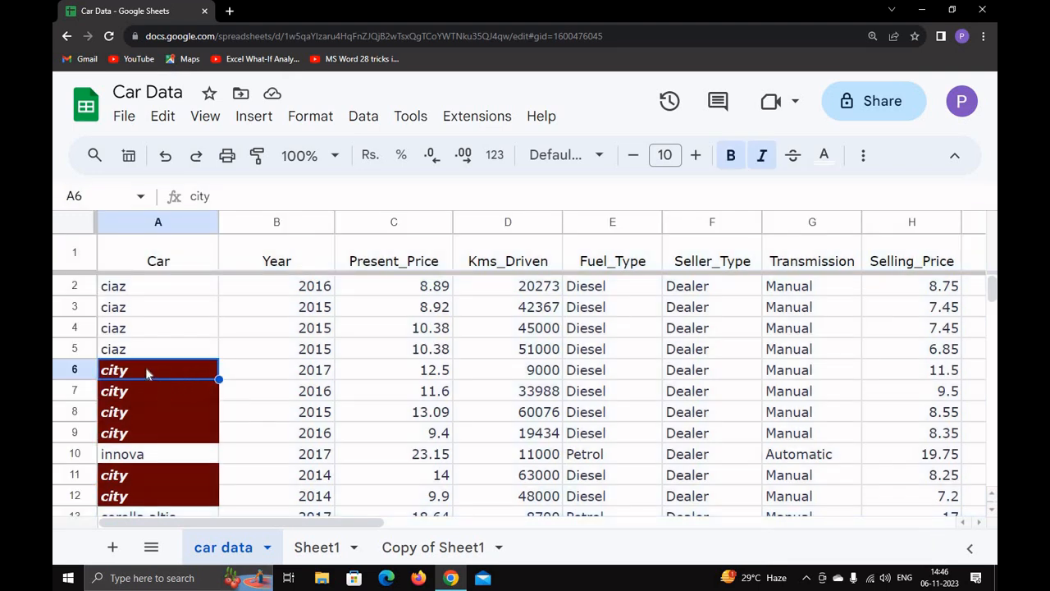
scroll(141, 370, "down", 1)
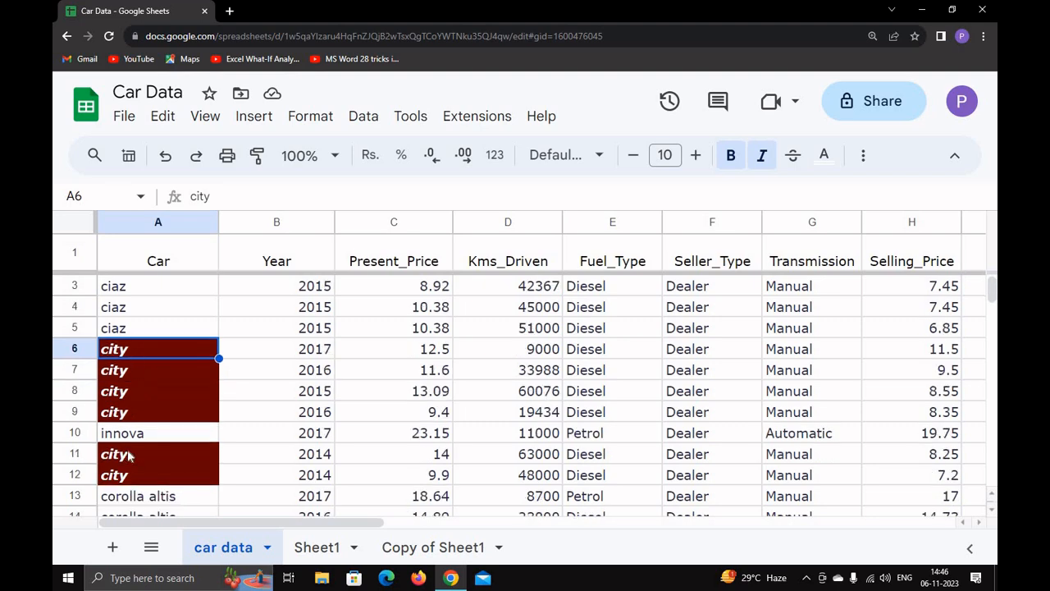
scroll(127, 451, "down", 2)
scroll(129, 454, "down", 5)
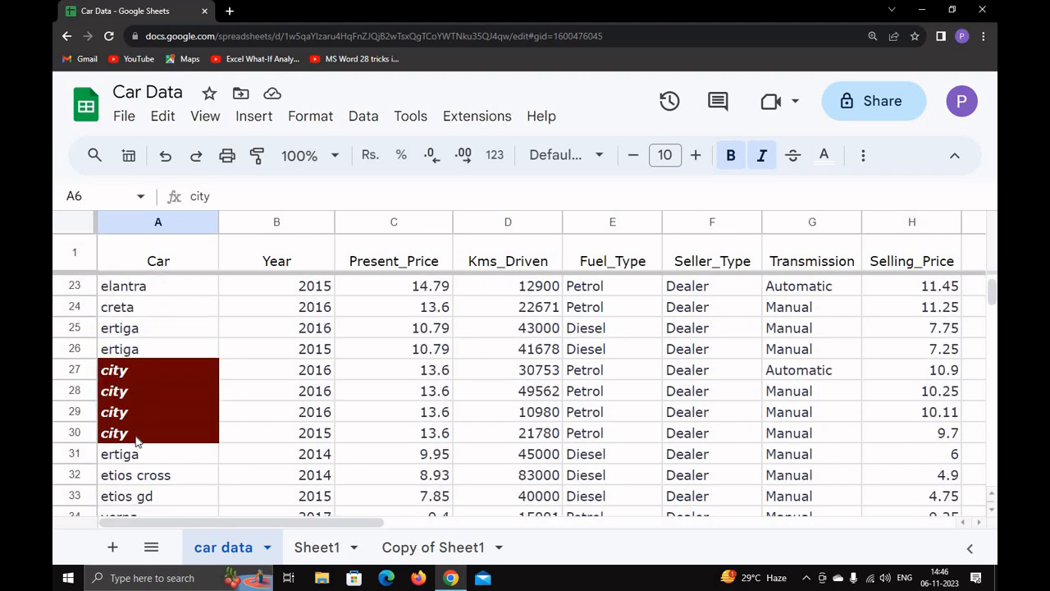
scroll(136, 421, "down", 3)
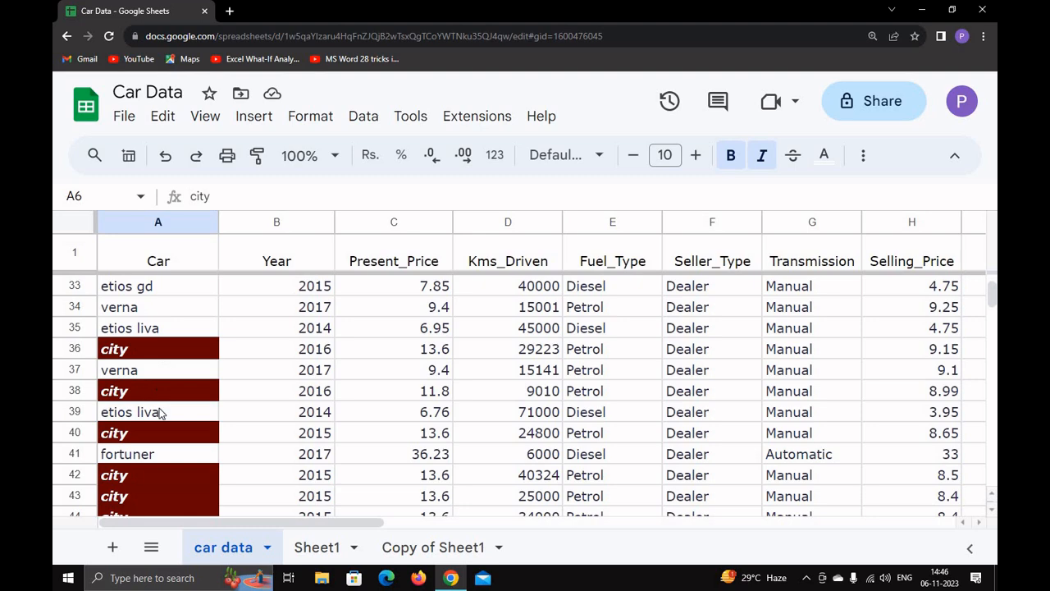
scroll(158, 488, "down", 2)
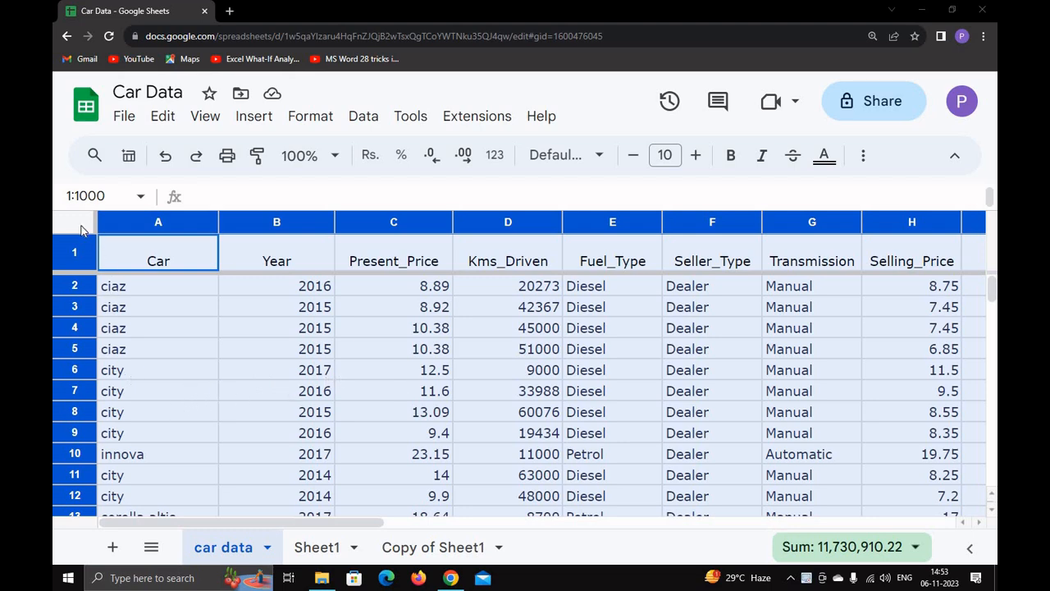
Open the existing conditional format rule on A1:Z1000 for editing
left_click(325, 118)
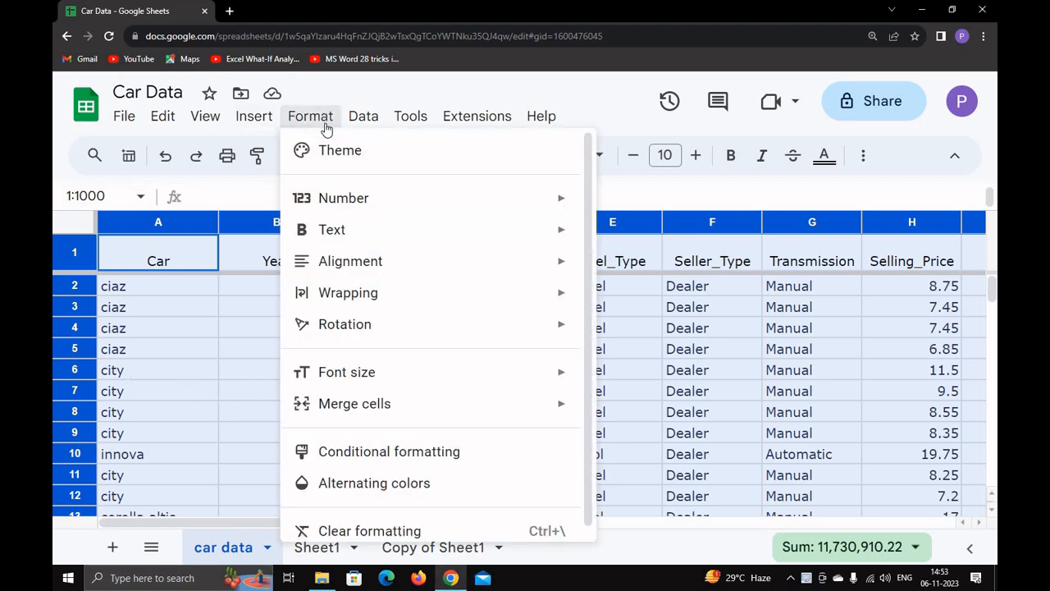
left_click(358, 455)
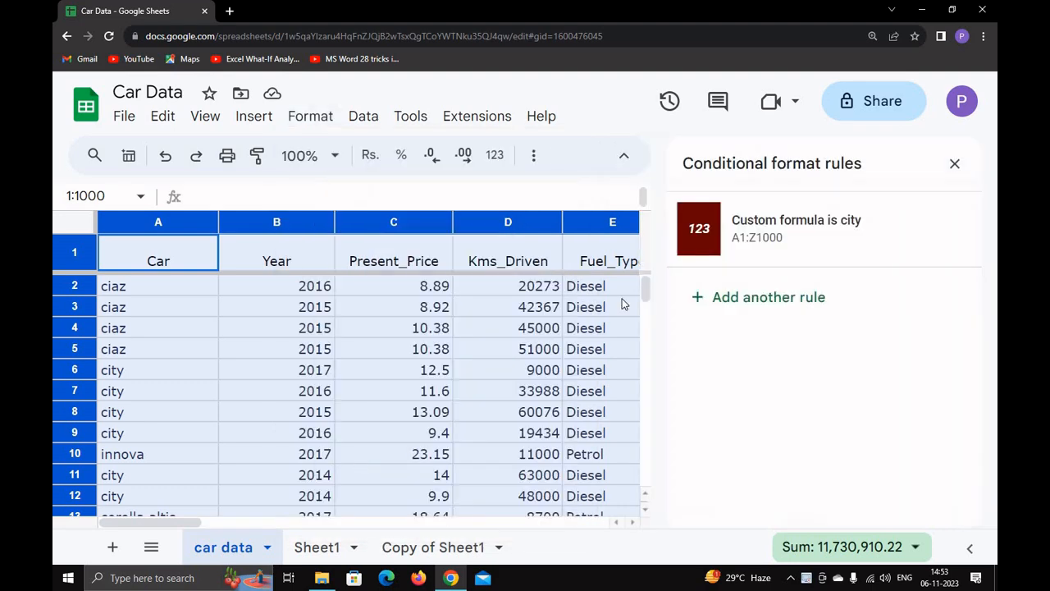
left_click(800, 244)
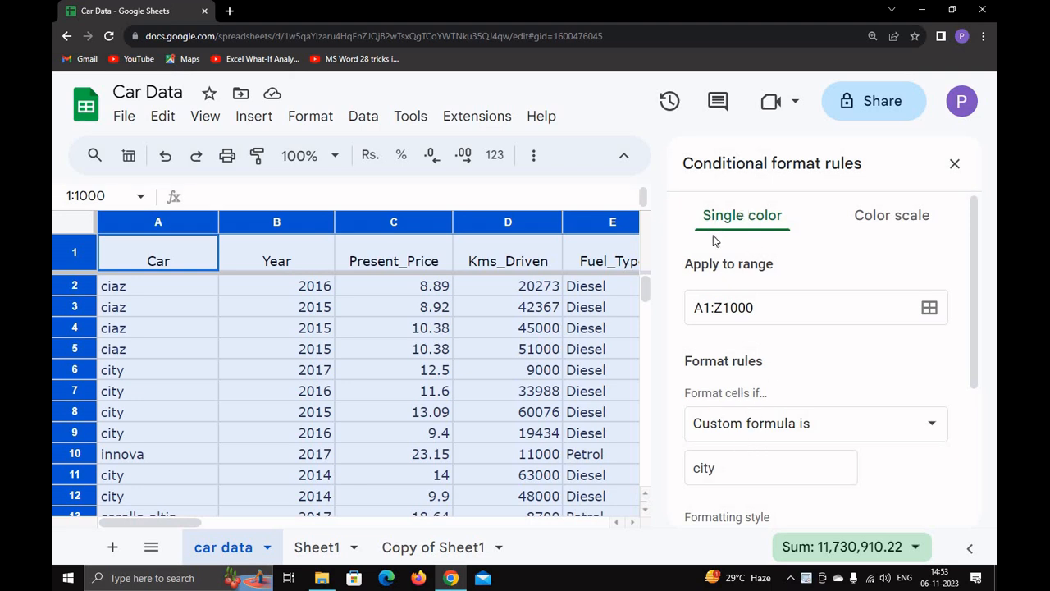
Keep the rule's condition as Custom formula is and replace its formula with =$A:$A="city"
left_click(754, 432)
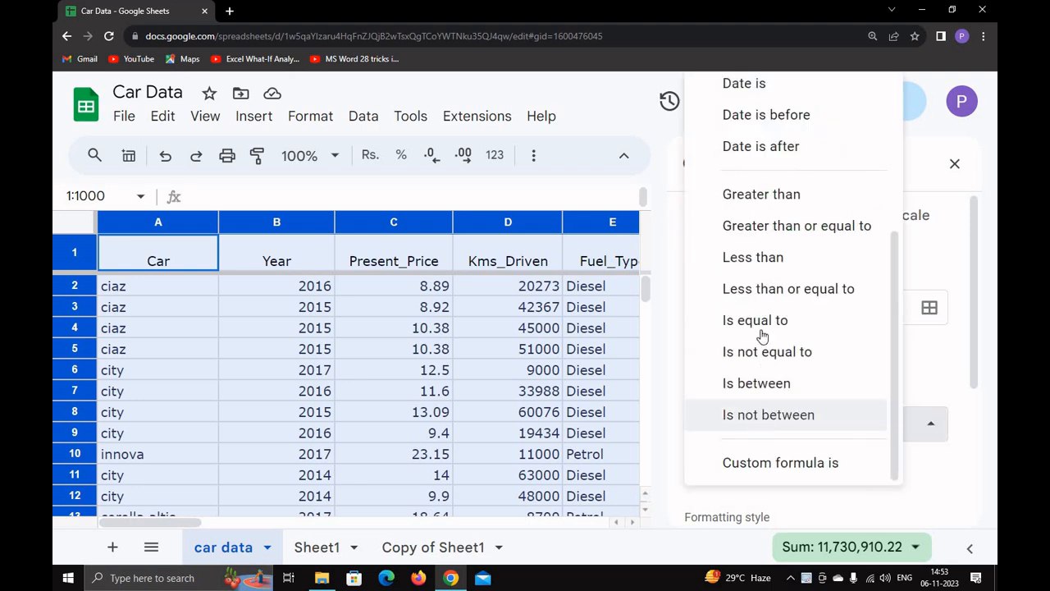
scroll(763, 394, "up", 2)
scroll(769, 443, "down", 2)
left_click(769, 464)
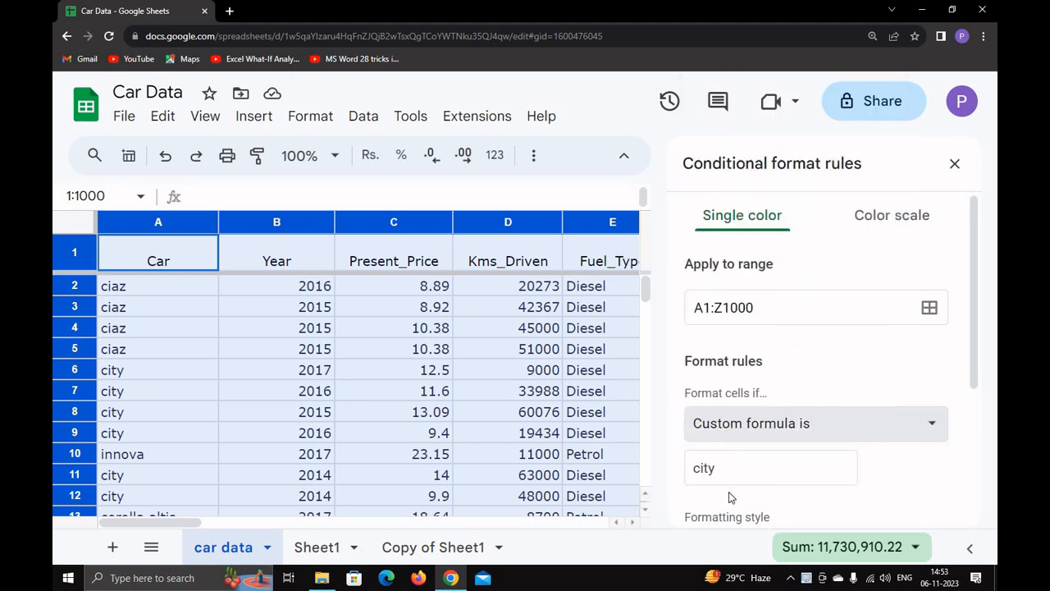
left_click_drag(732, 475, 672, 478)
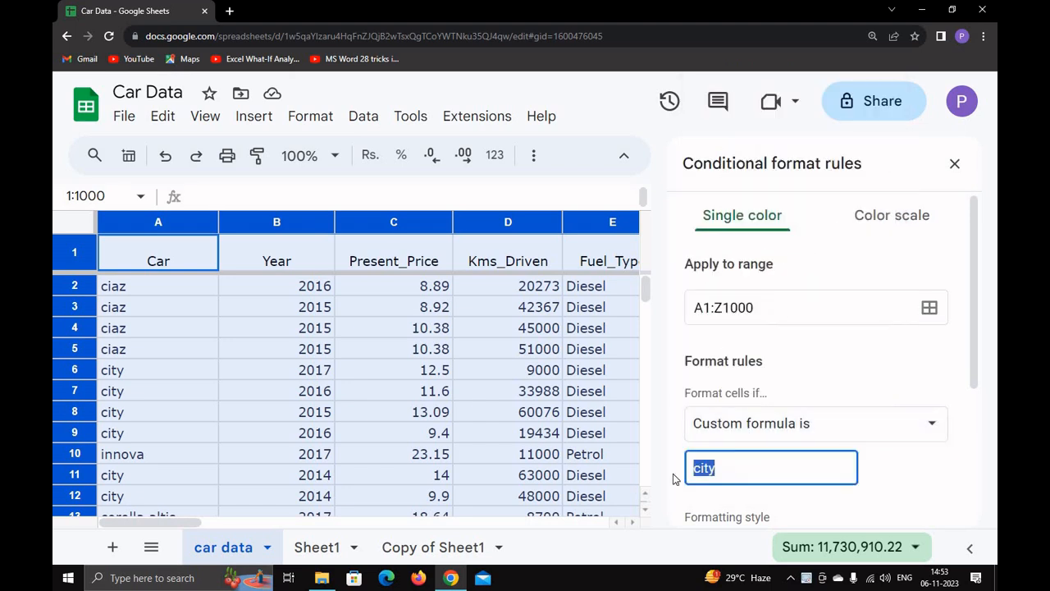
key("BackSpace")
type("=$A:$A")
type("=\"c")
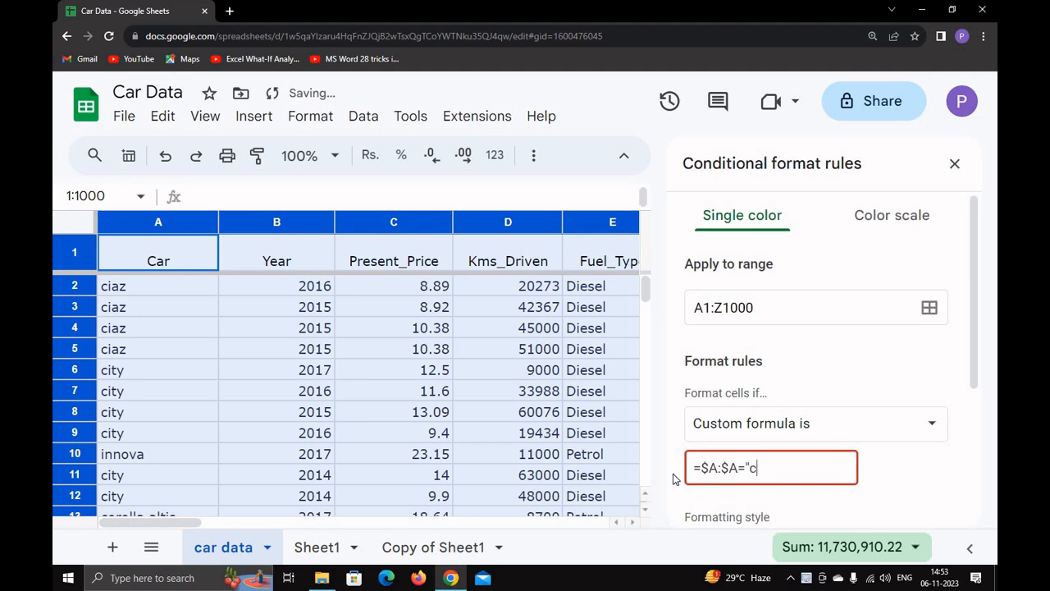
type("ity")
Change the "city" rule's fill to dark purple, then save the rule and close the conditional format rules
scroll(920, 397, "down", 3)
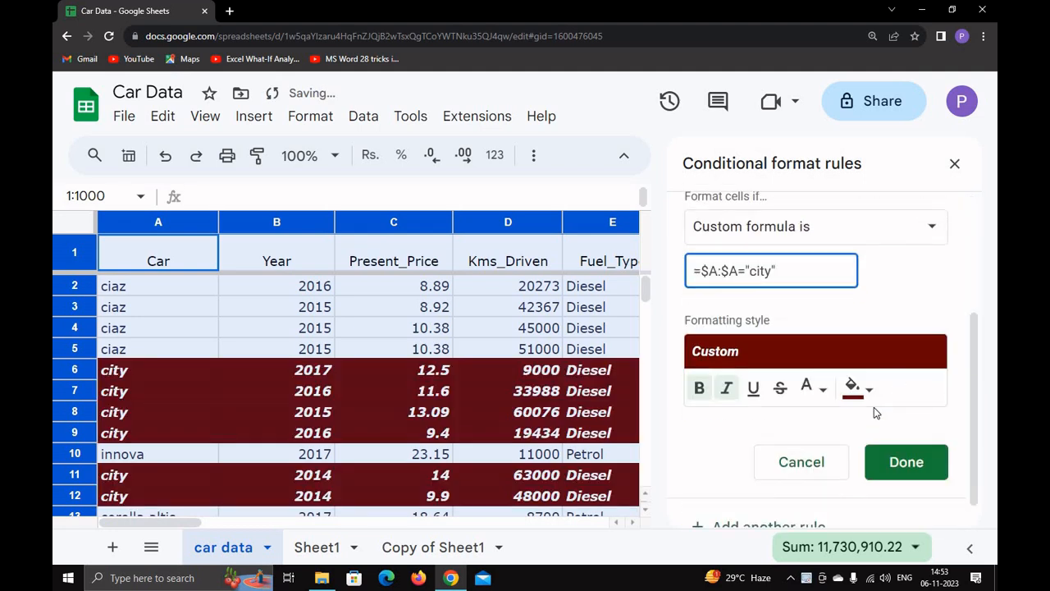
left_click(858, 387)
scroll(823, 524, "down", 2)
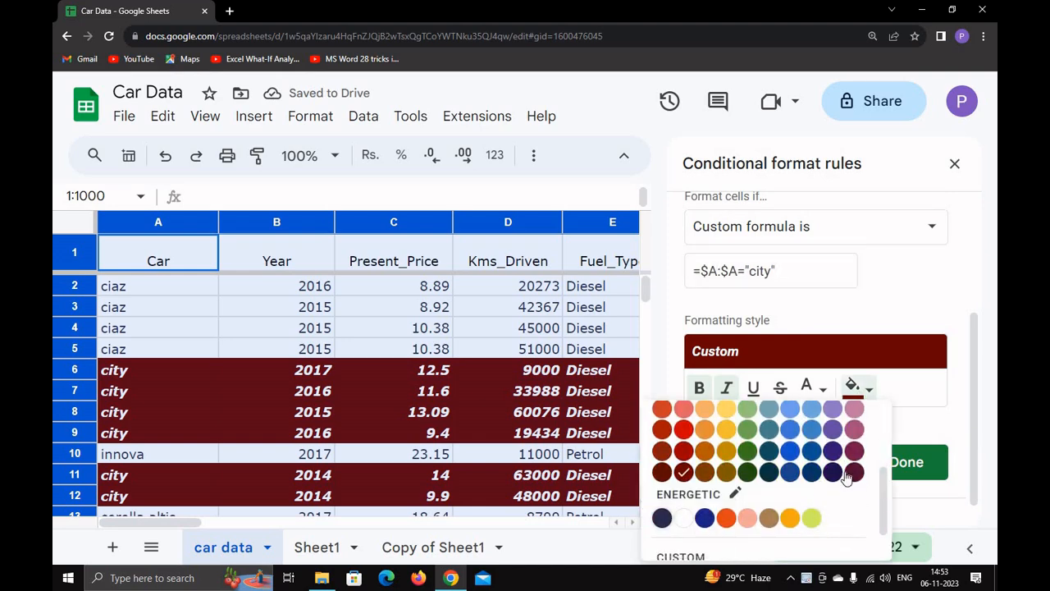
left_click(832, 461)
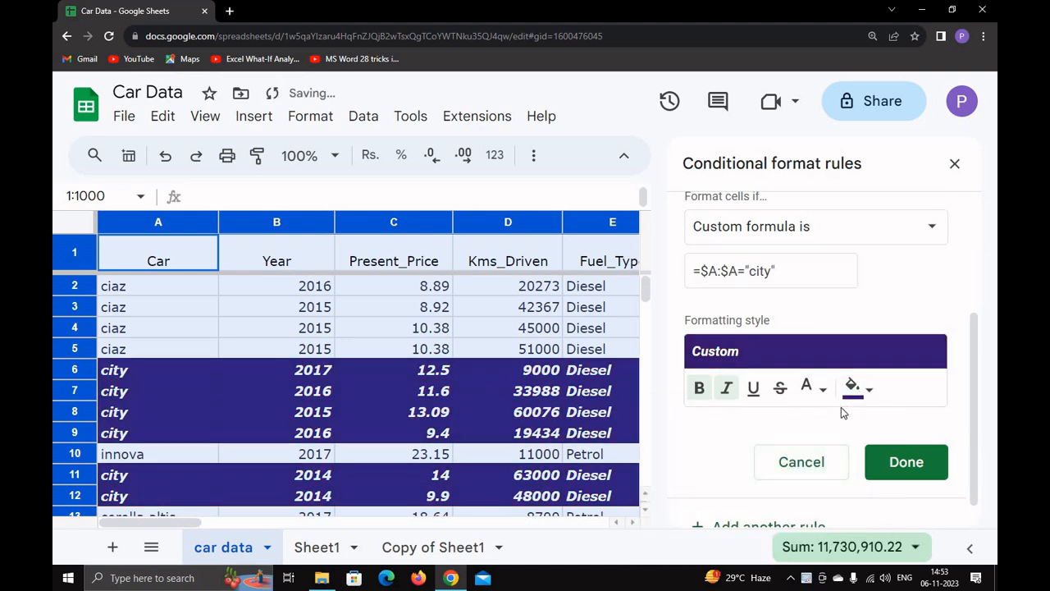
left_click(907, 462)
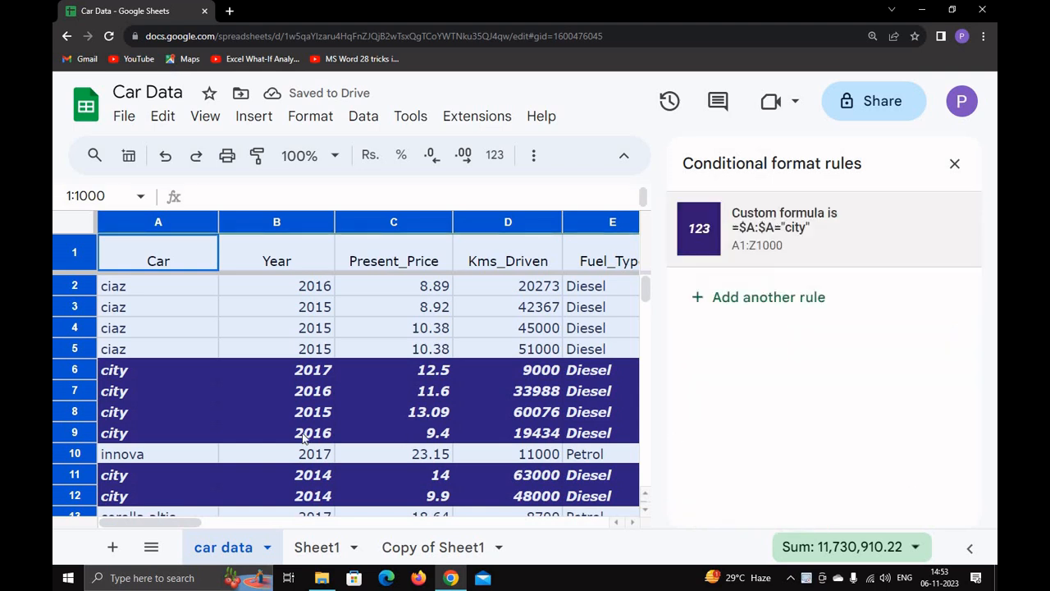
left_click(955, 164)
Review the highlighted rows in the car data and add another conditional format rule for A1:Z1000
scroll(160, 399, "down", 1)
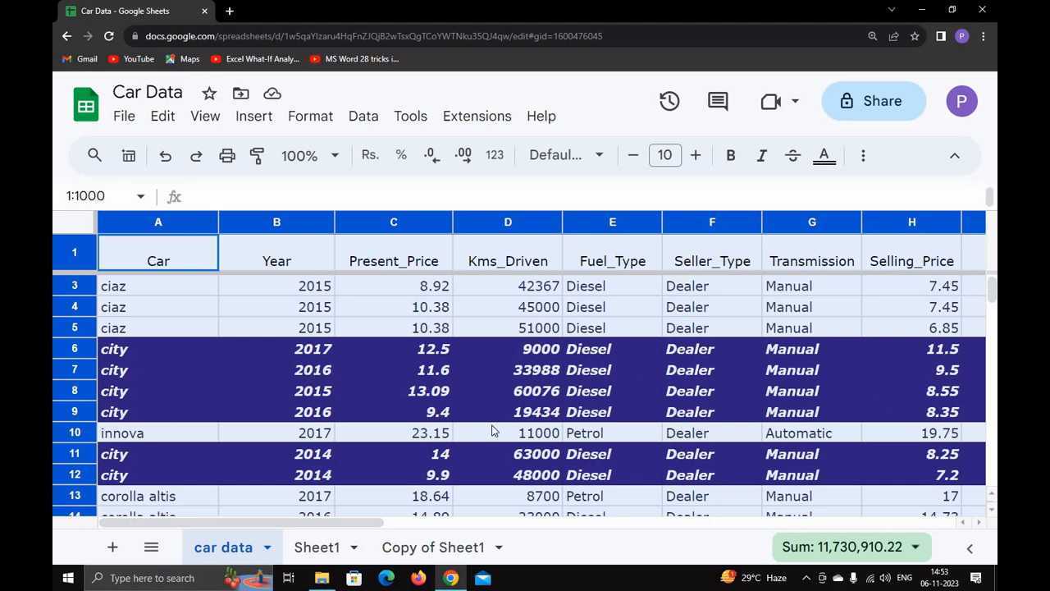
scroll(257, 460, "down", 3)
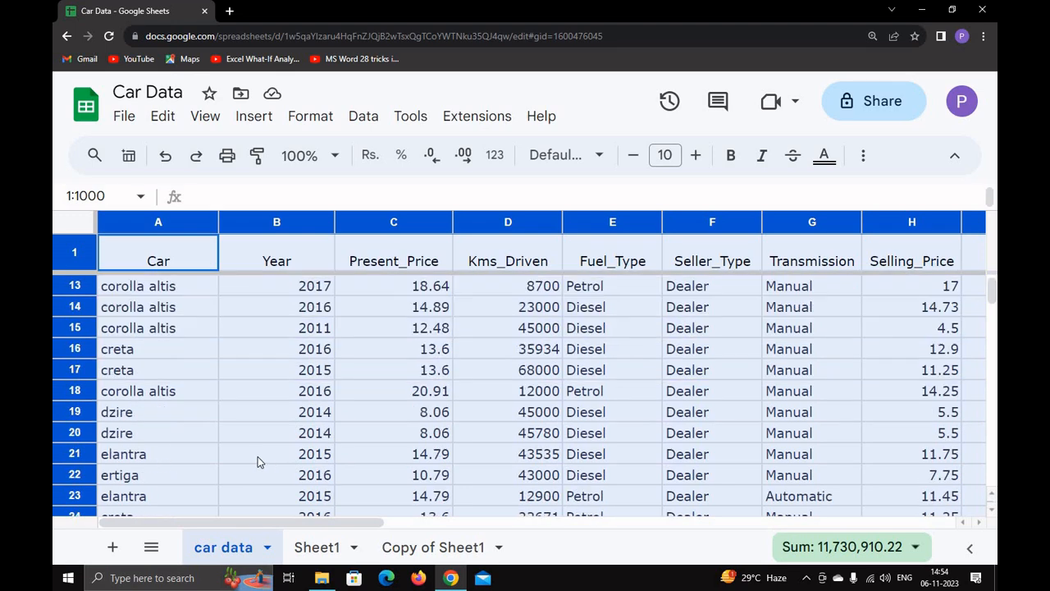
scroll(246, 459, "down", 2)
scroll(235, 457, "up", 5)
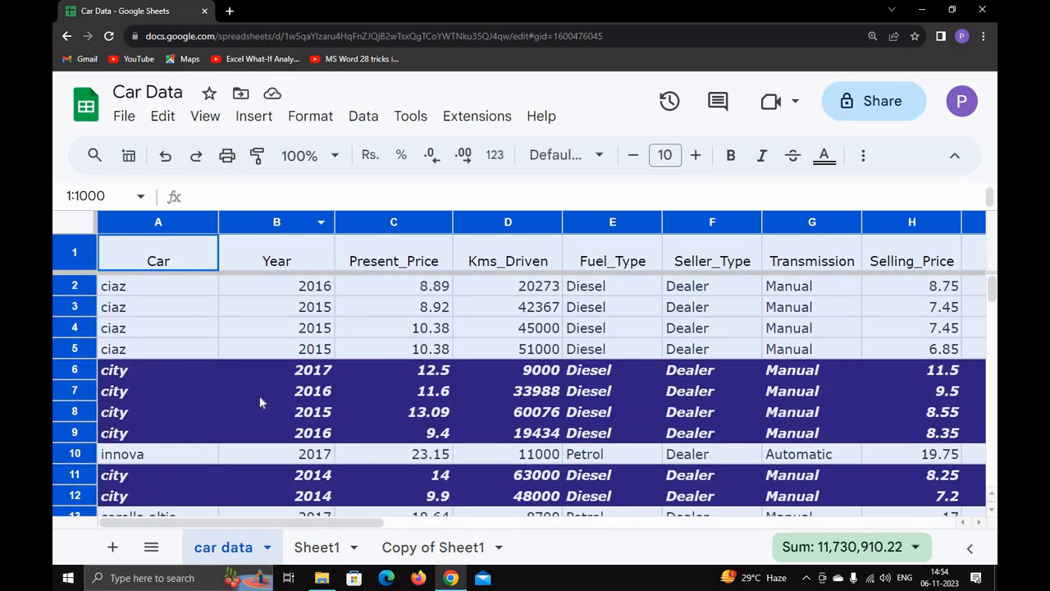
left_click(319, 120)
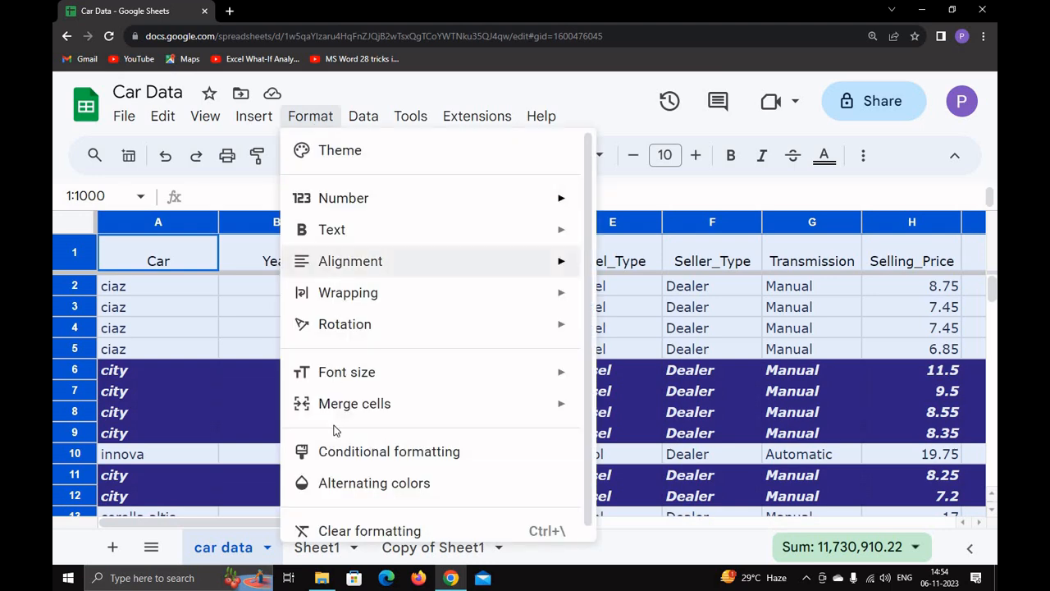
left_click(304, 451)
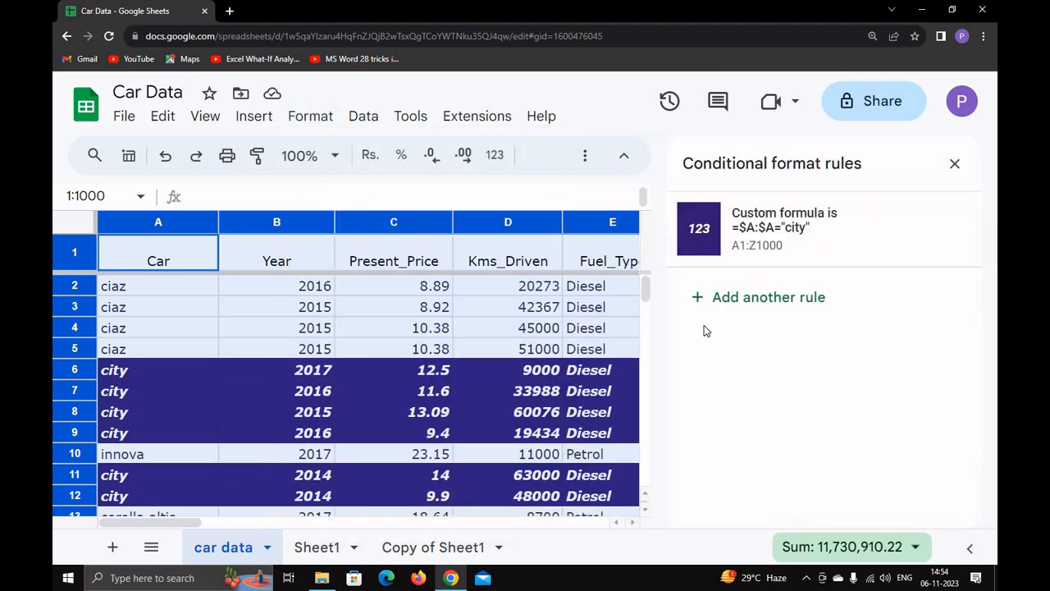
left_click(742, 299)
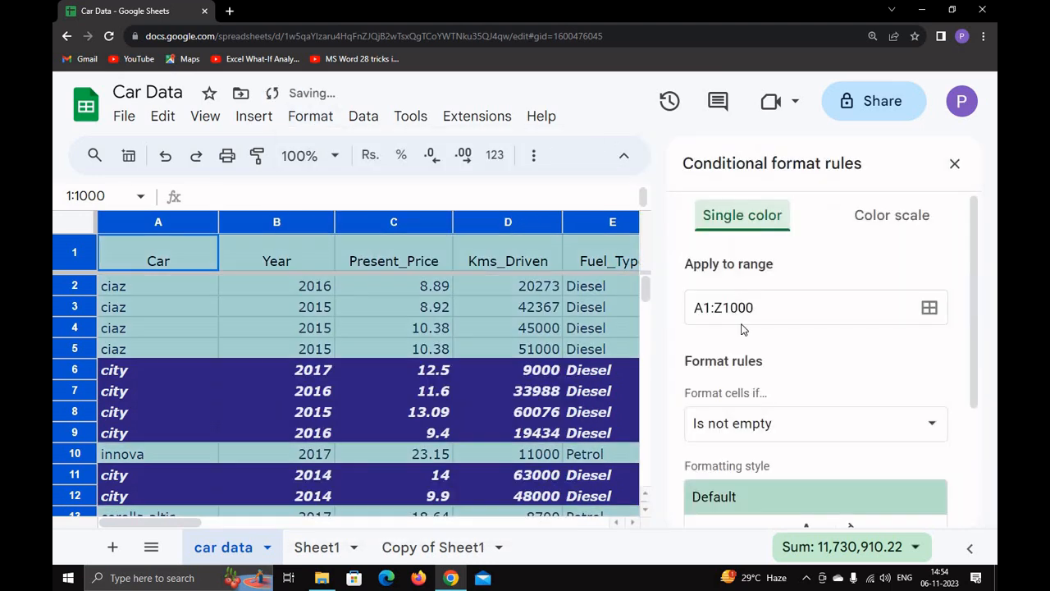
Set the new rule's condition to Custom formula is with the formula =$A:$A="innova"
left_click(767, 424)
scroll(764, 454, "down", 5)
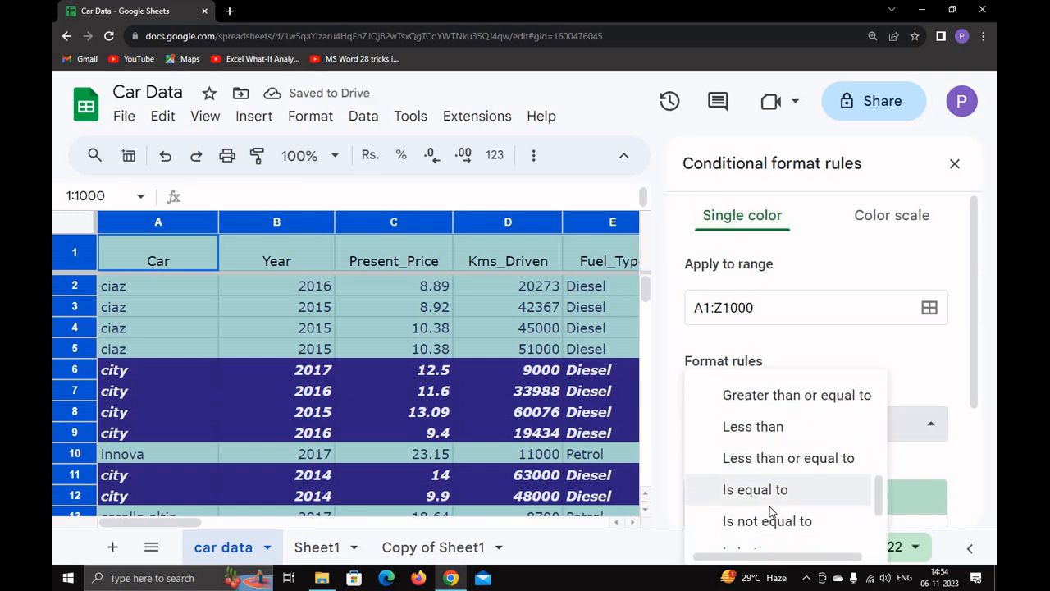
left_click(763, 527)
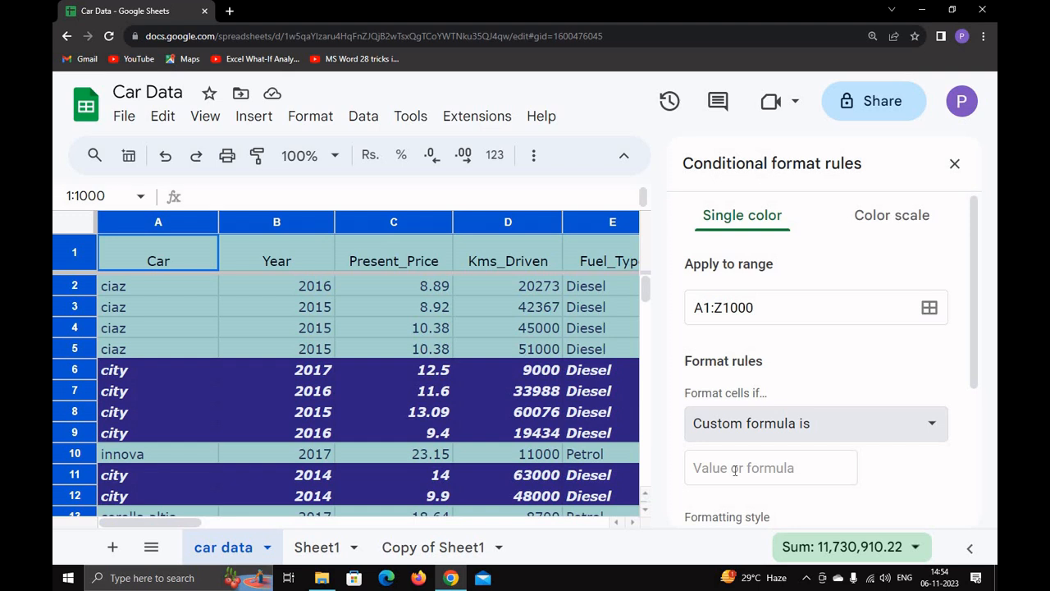
left_click(735, 468)
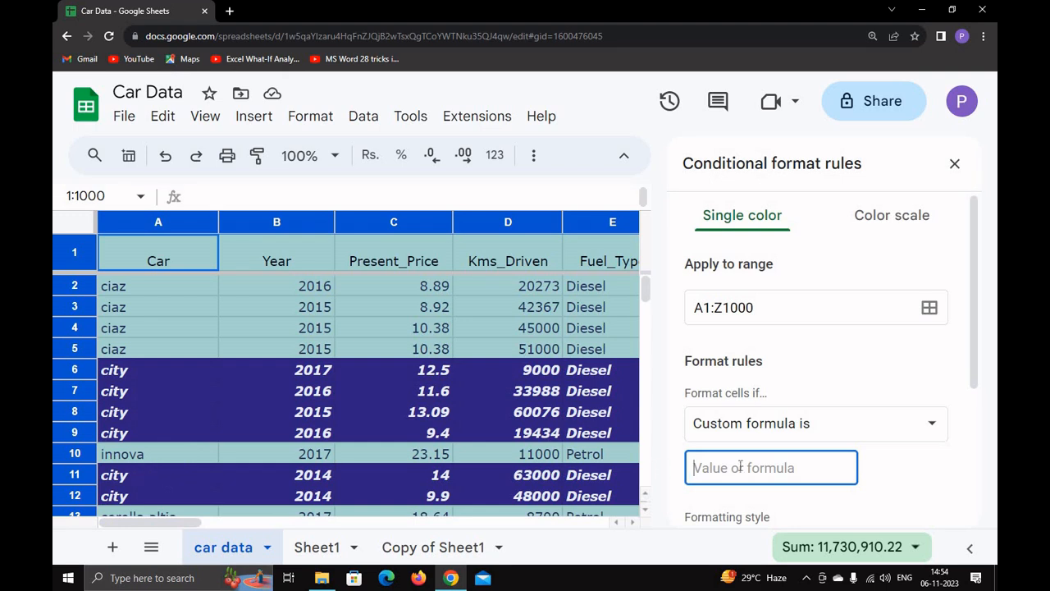
type("=$A:$A=")
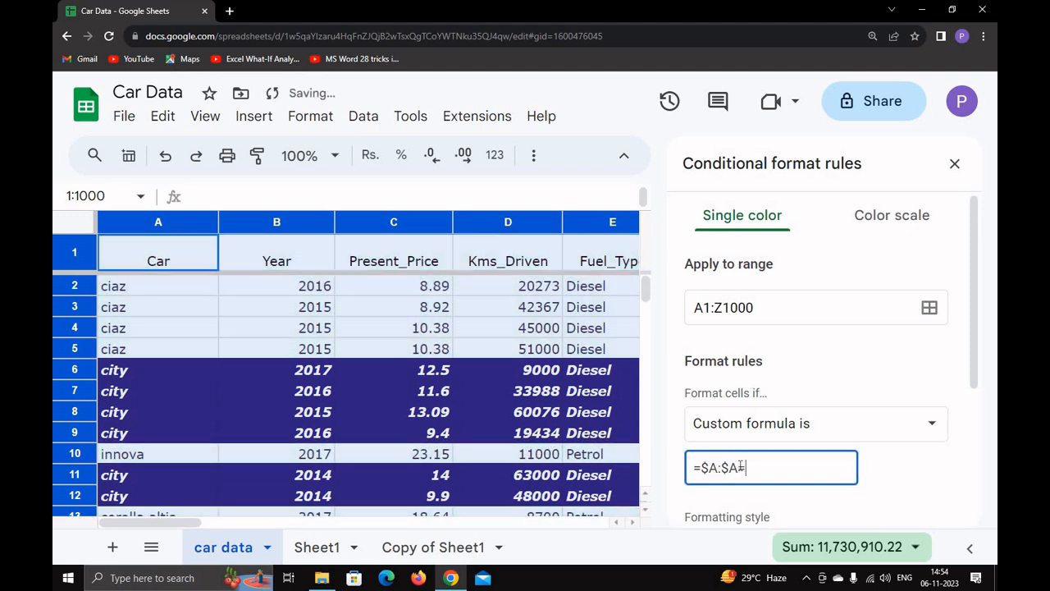
type("n")
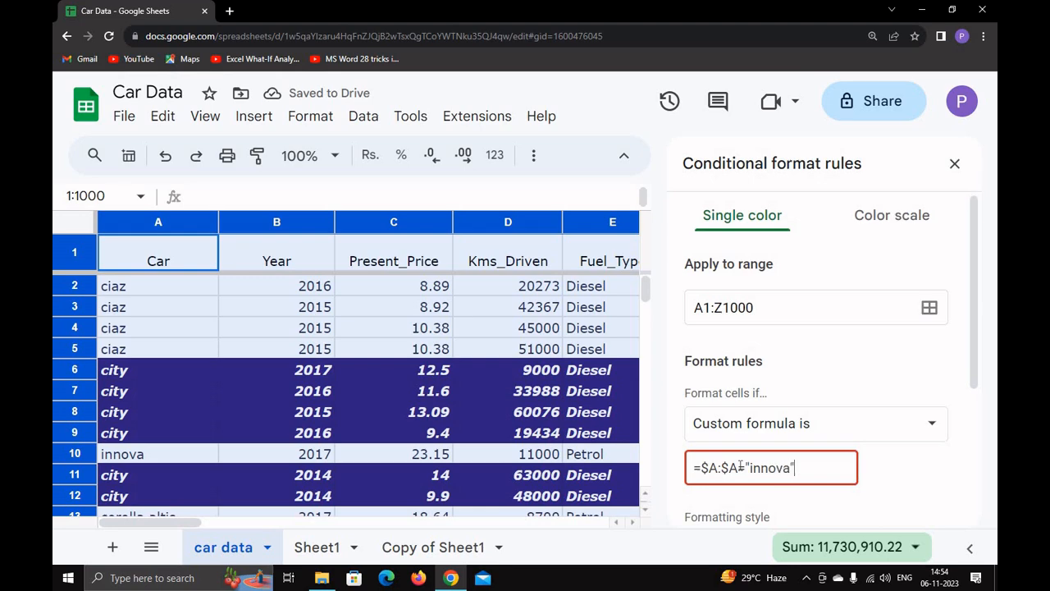
type("nova\"")
Give the "innova" rule's formatting style a dark magenta fill
scroll(874, 472, "down", 2)
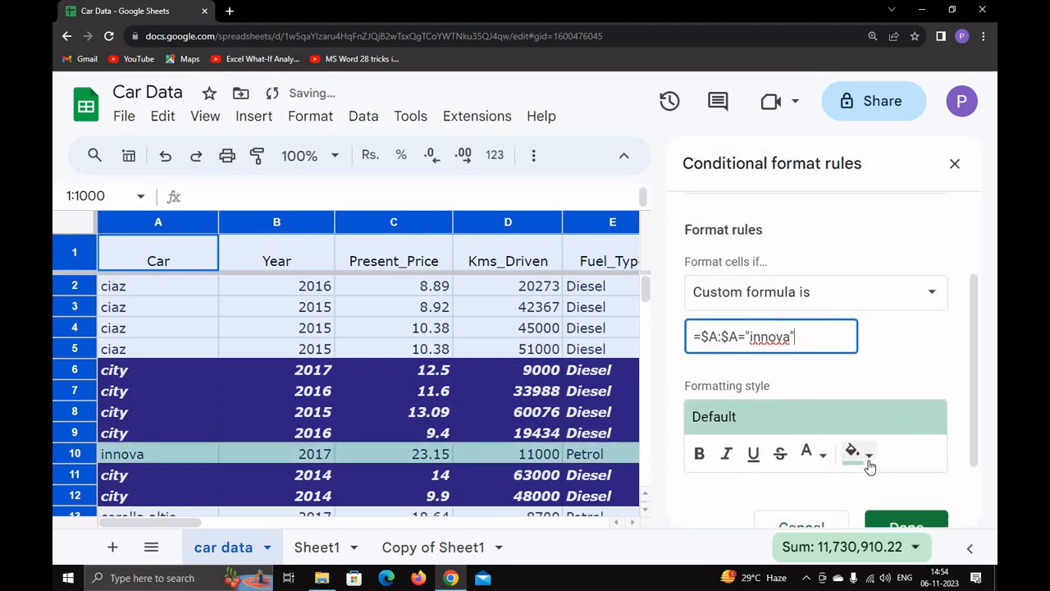
left_click(869, 464)
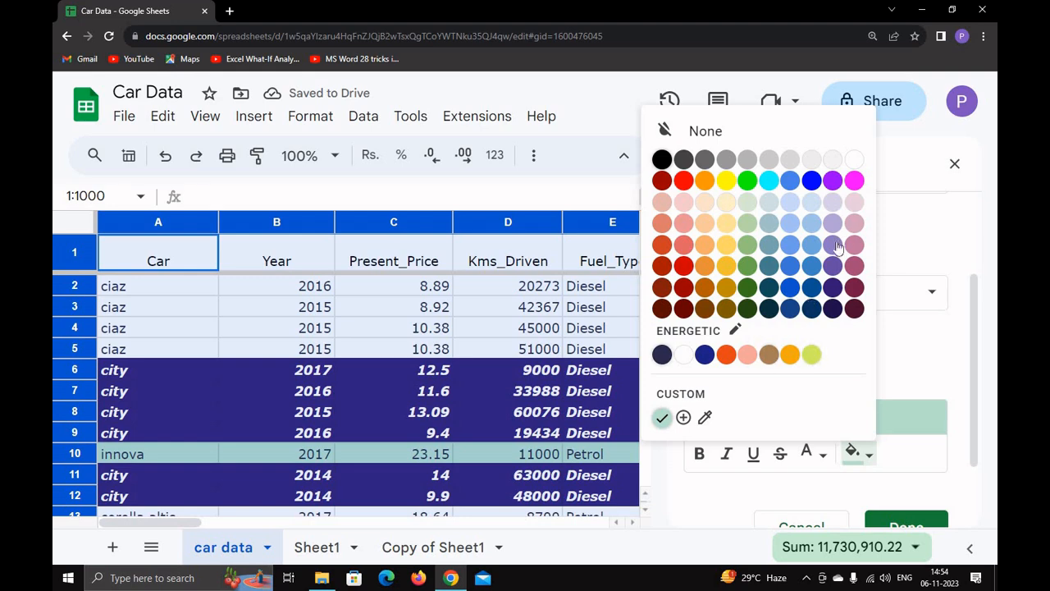
left_click(854, 265)
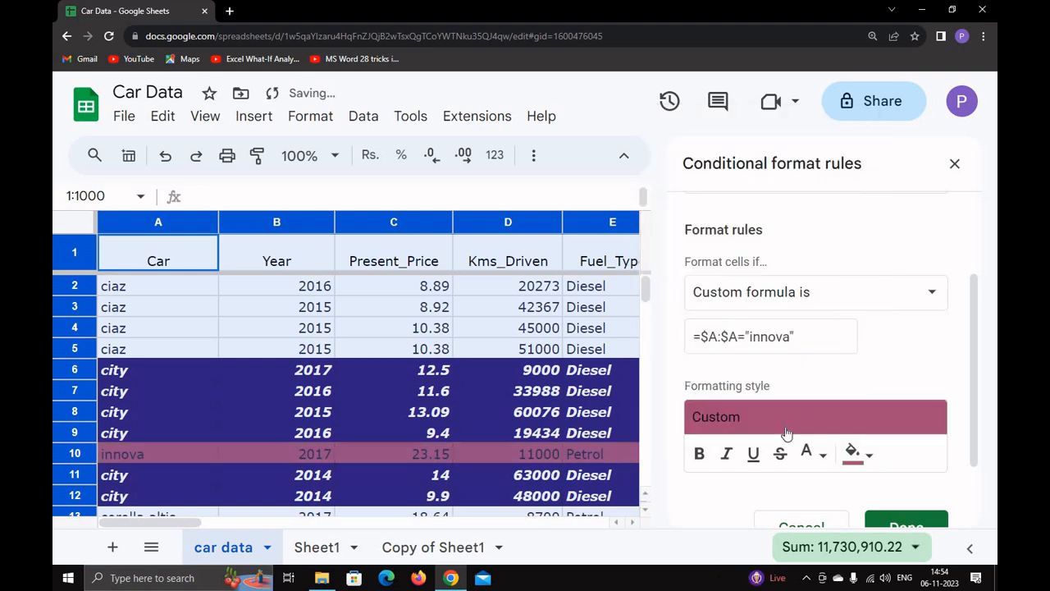
Set the "innova" rule's text to white, after trying orange-red text, and save the rule
left_click(860, 465)
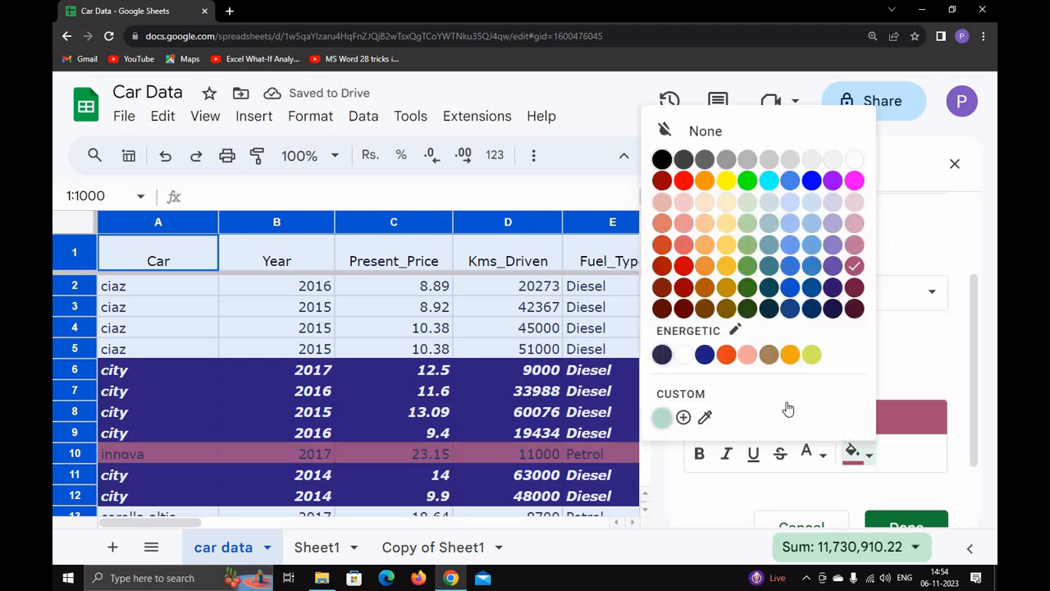
left_click(680, 354)
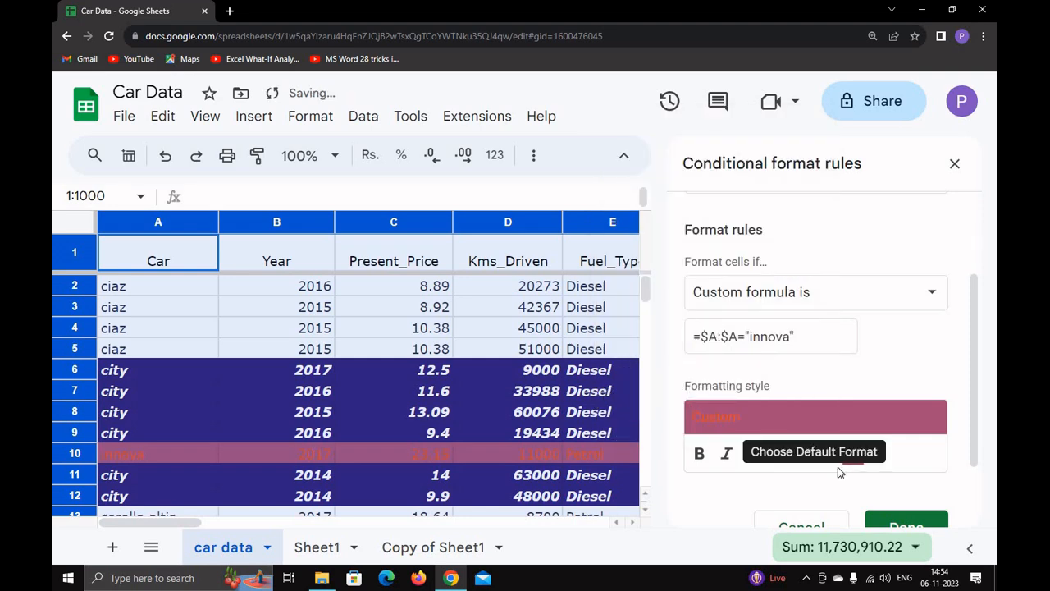
left_click(812, 452)
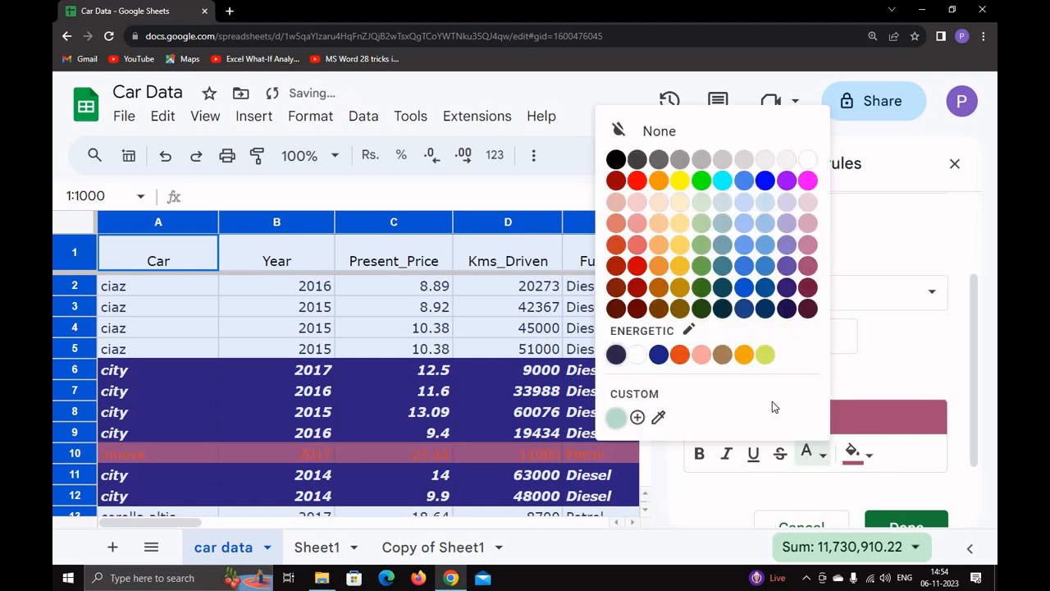
left_click(809, 160)
scroll(457, 455, "down", 1)
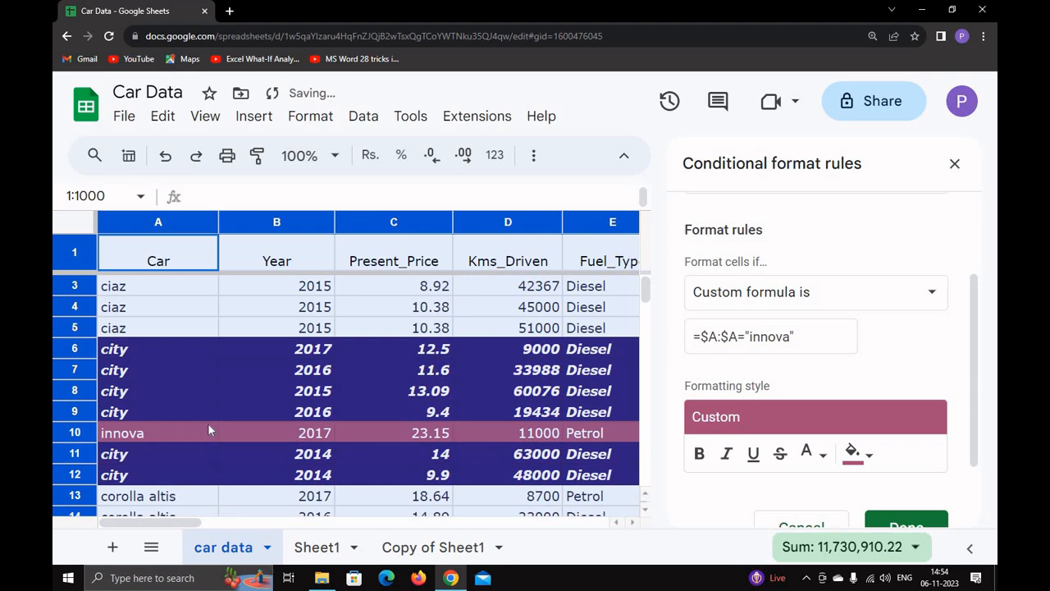
left_click(906, 526)
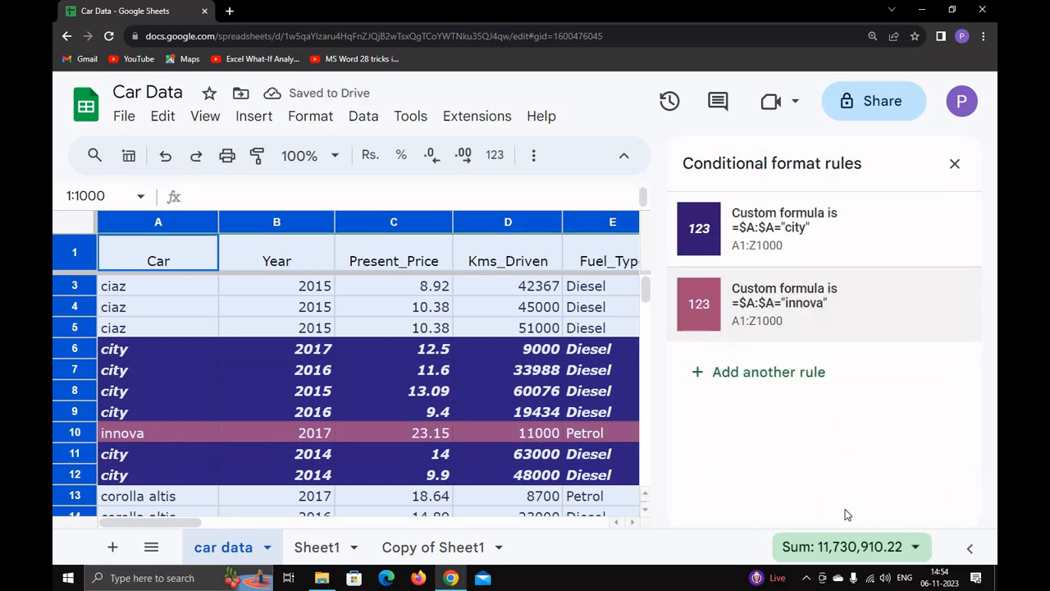
Examine which rows the "city" and "innova" rules highlight, down past row 100 and back up
scroll(139, 439, "down", 16)
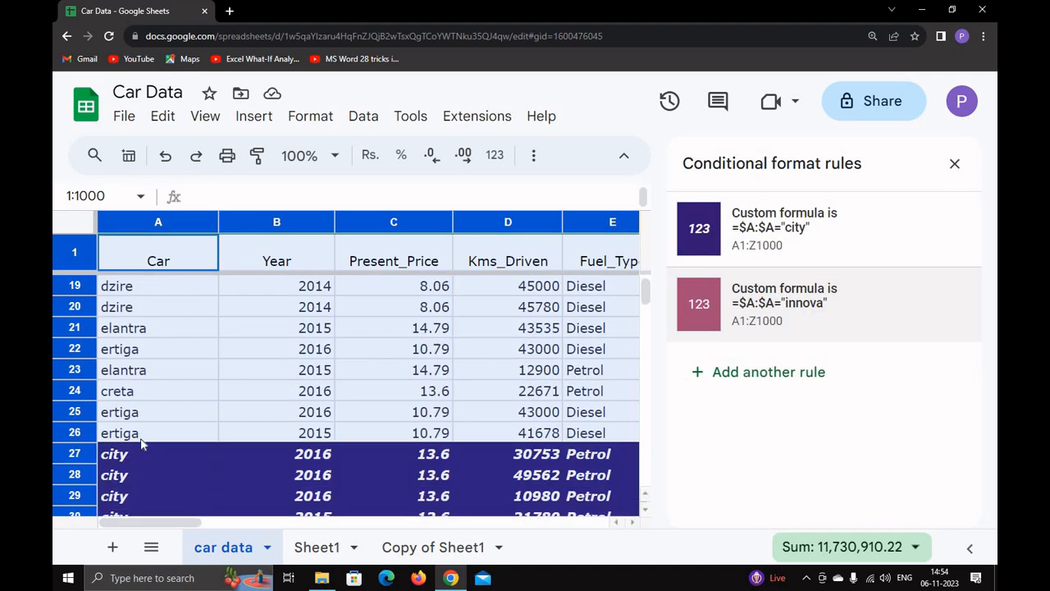
scroll(143, 448, "down", 13)
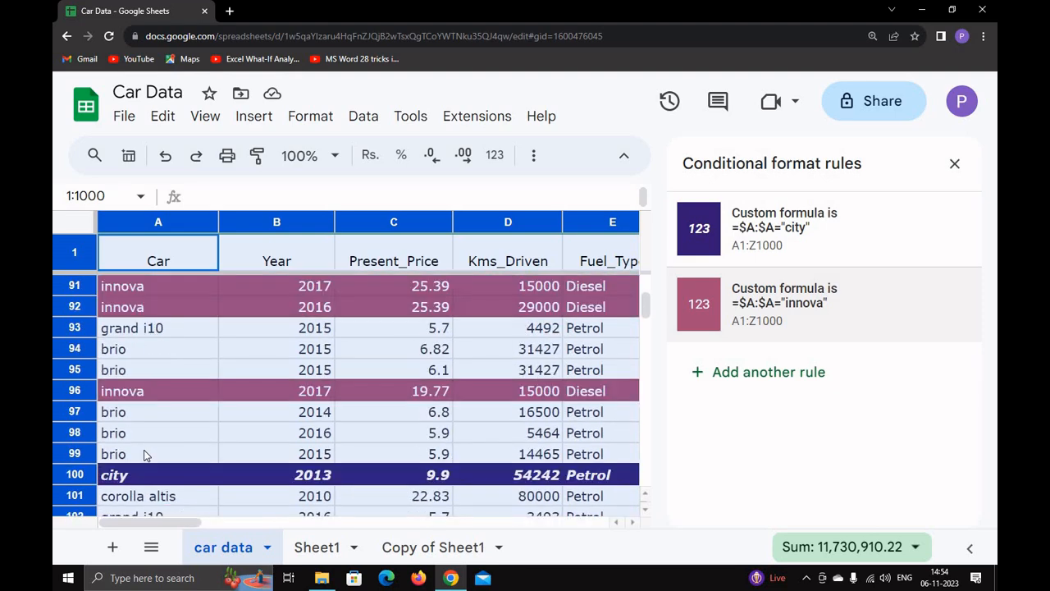
scroll(141, 476, "down", 2)
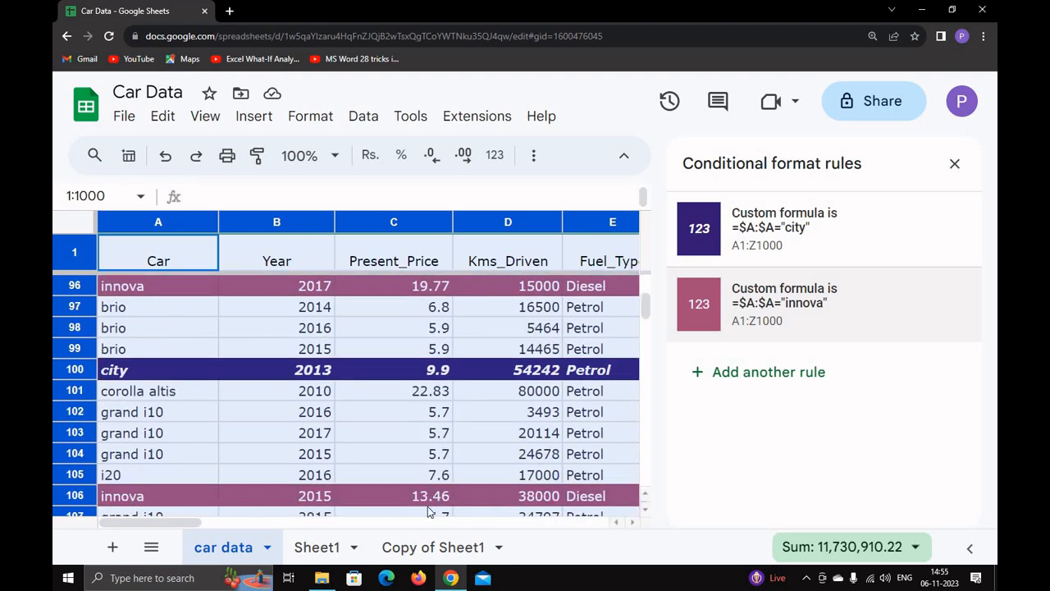
scroll(230, 454, "up", 20)
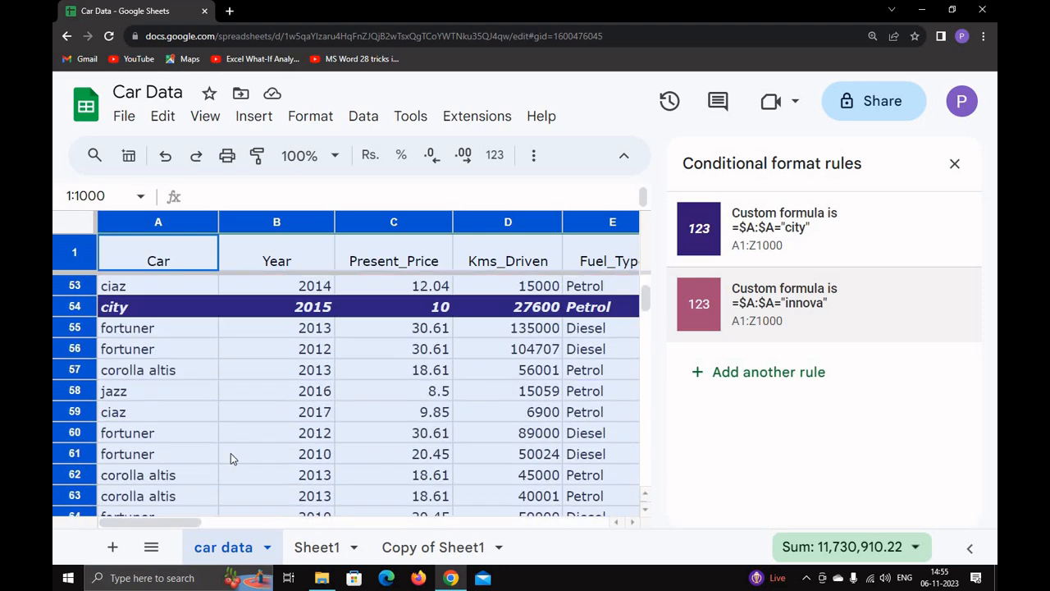
scroll(231, 457, "up", 11)
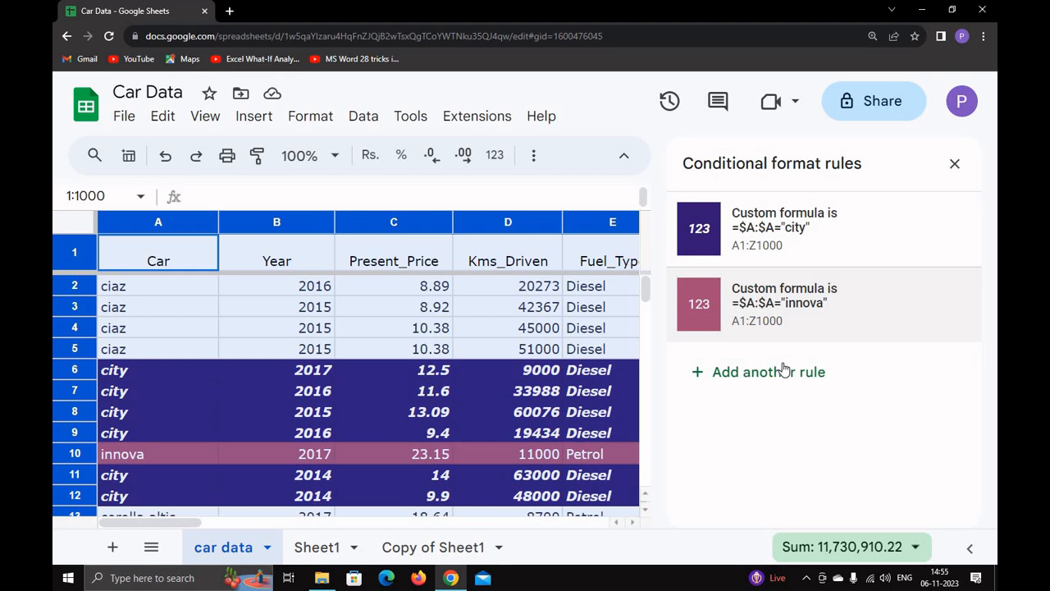
scroll(533, 443, "down", 1)
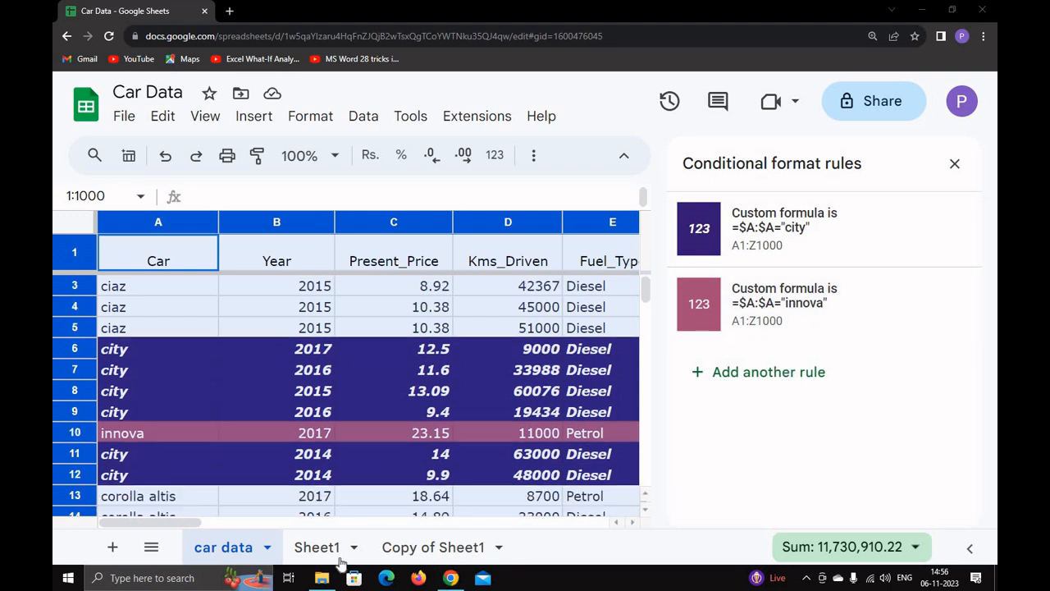
Close the conditional format rules and open the Sheet1 sheet
left_click(954, 164)
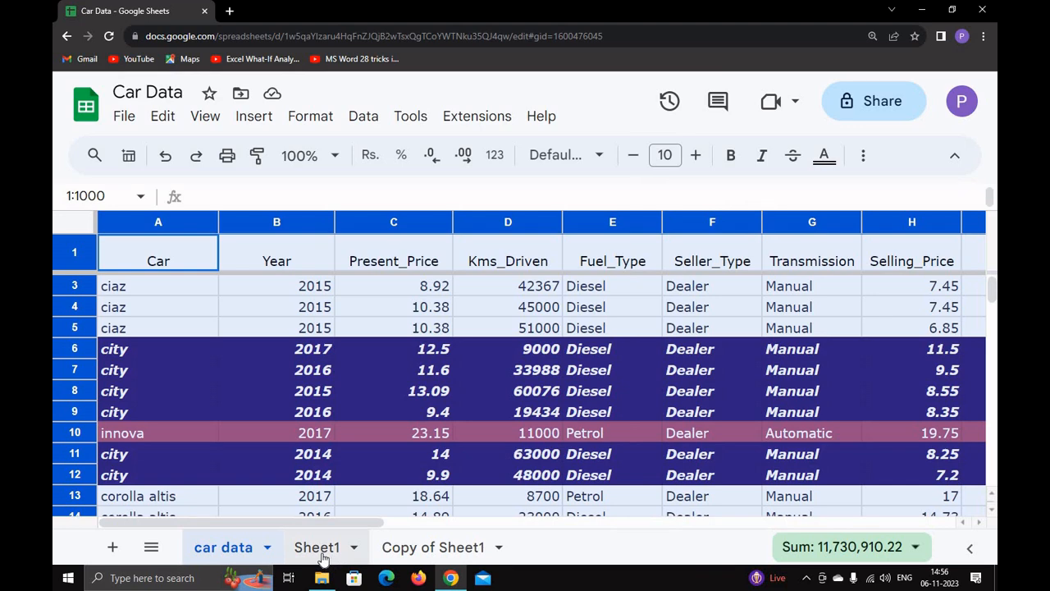
left_click(320, 554)
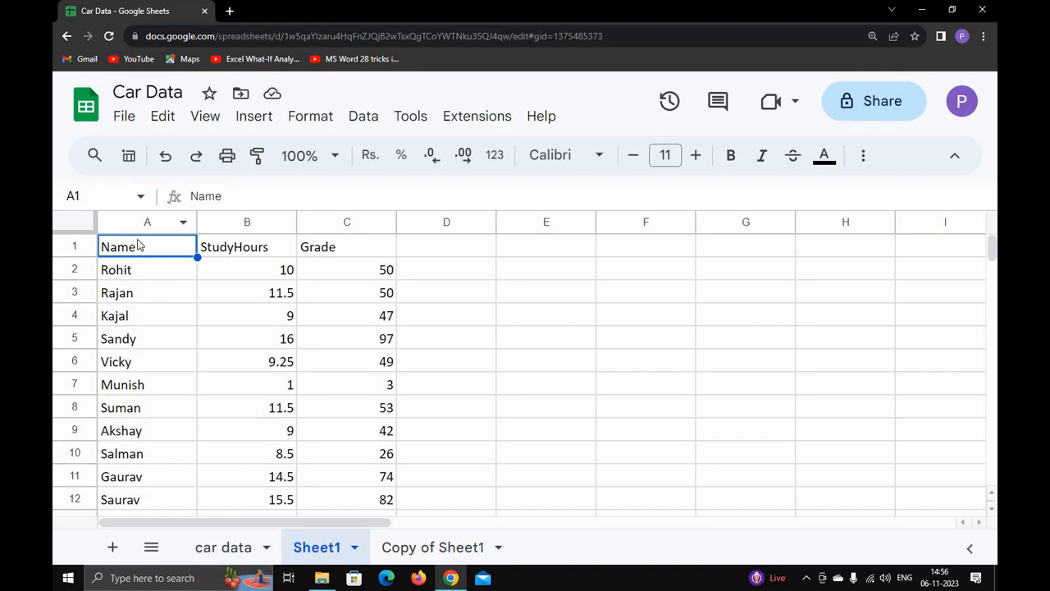
Start a color scale conditional format rule on the whole Grade column
left_click(155, 246)
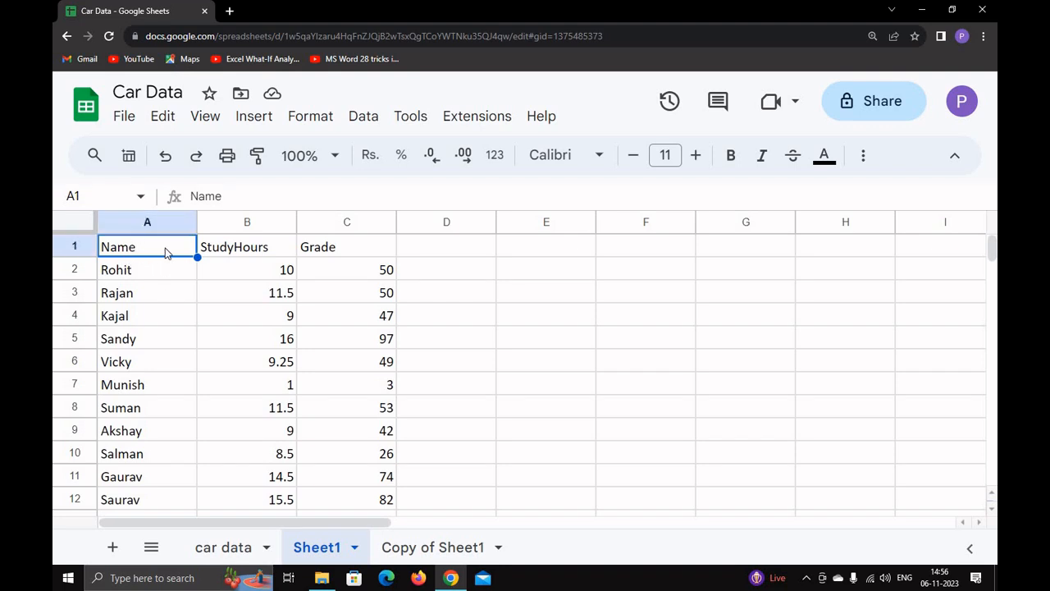
left_click(232, 248)
left_click(356, 248)
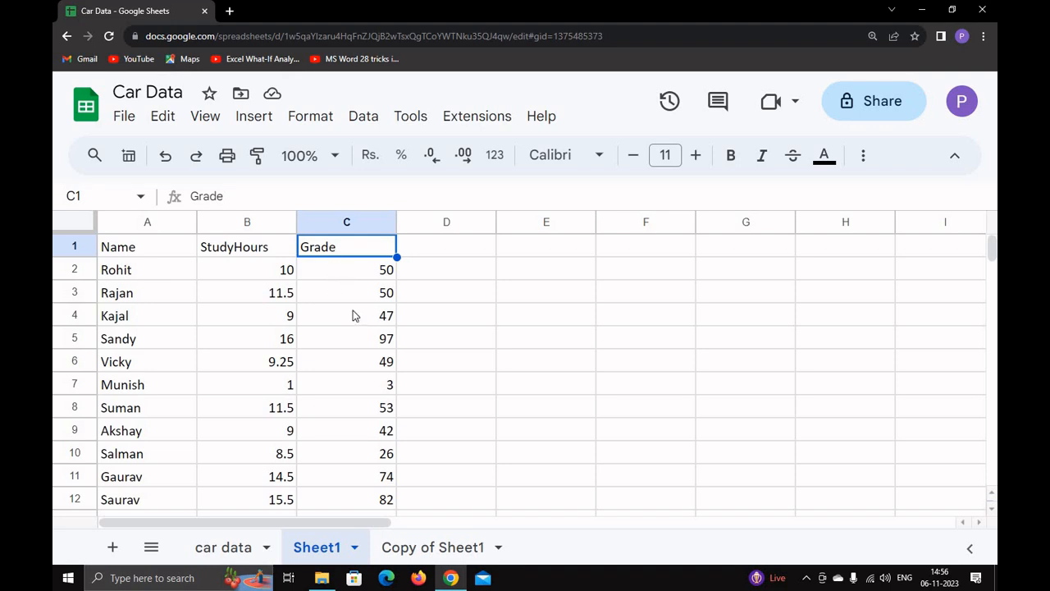
left_click(336, 220)
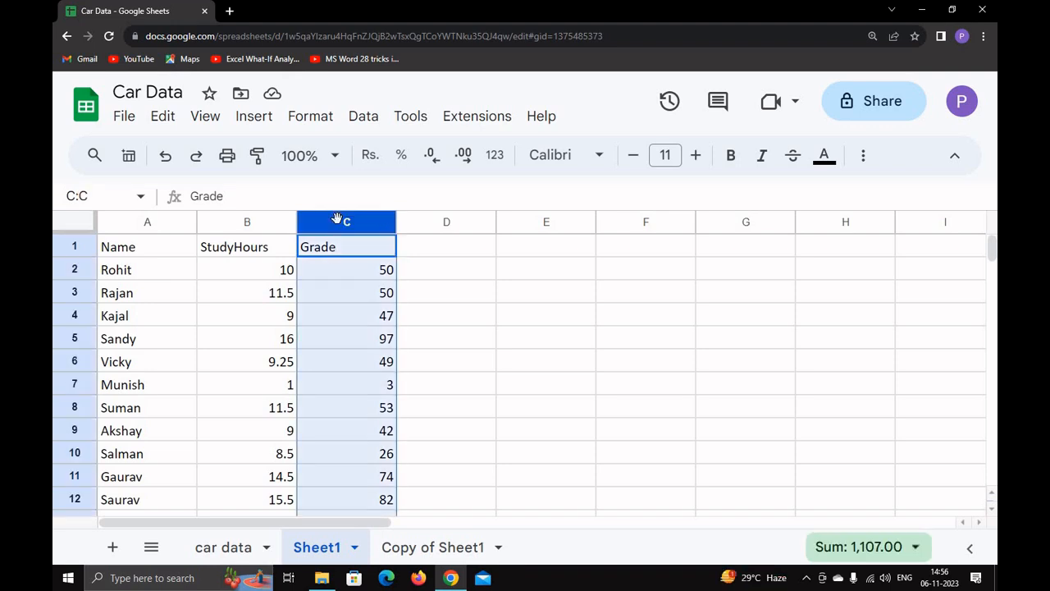
left_click(308, 121)
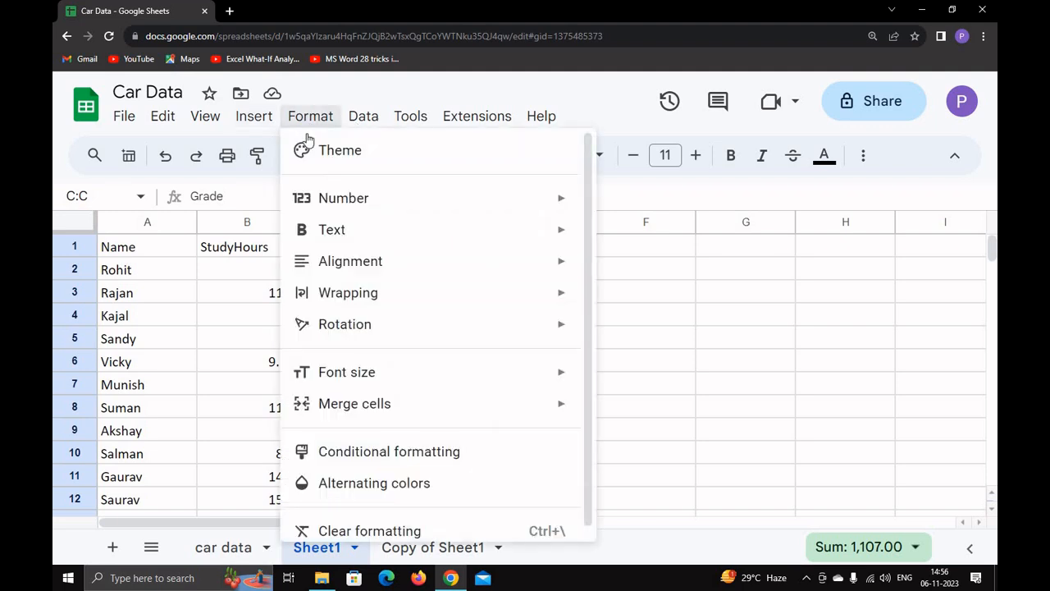
left_click(375, 456)
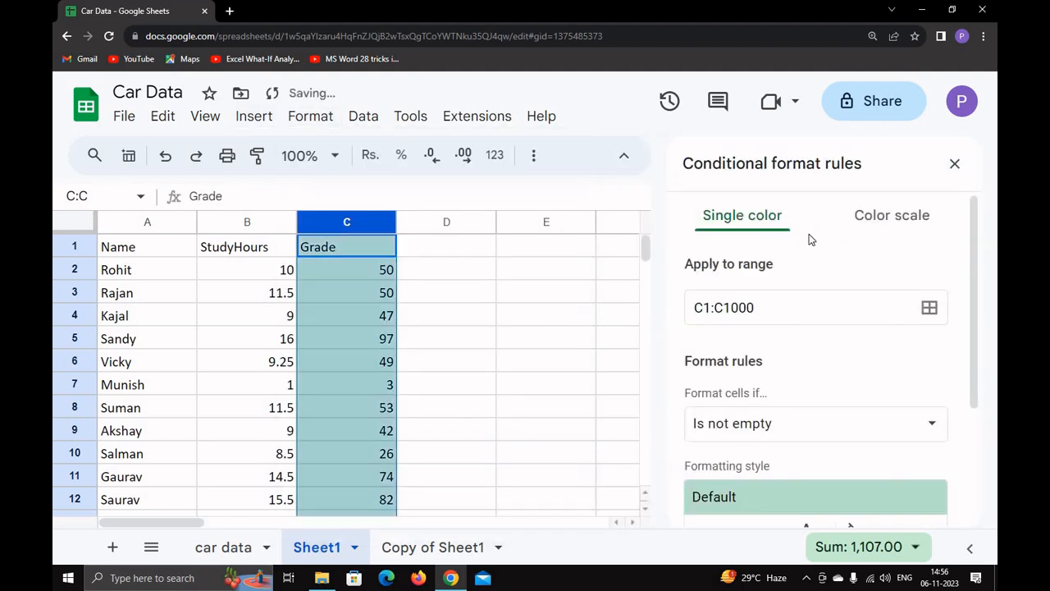
left_click(880, 221)
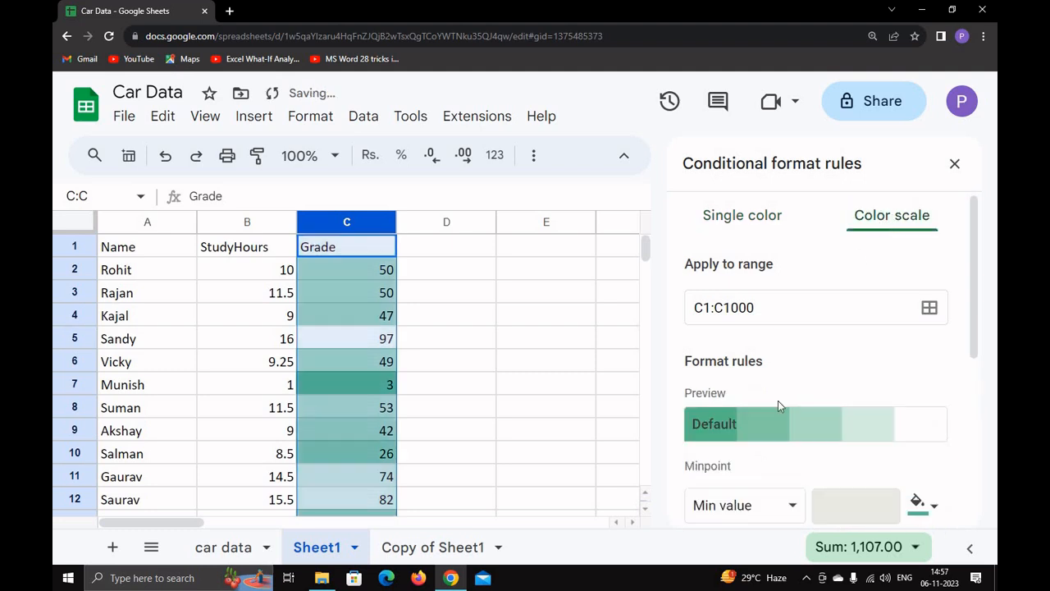
Set the color scale's midpoint to the number 50
scroll(714, 435, "down", 2)
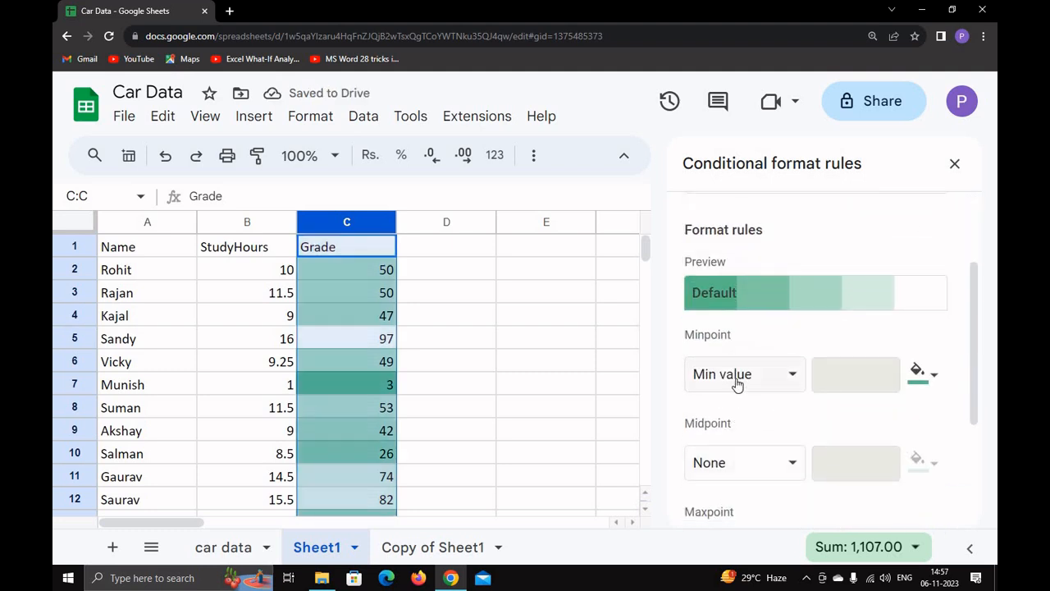
scroll(722, 410, "down", 1)
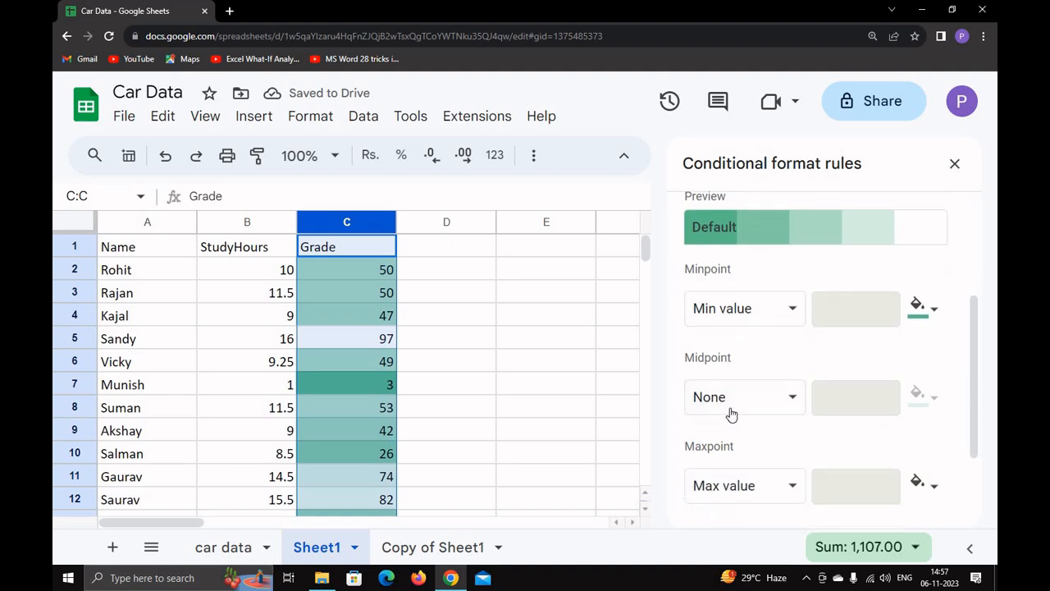
left_click(736, 403)
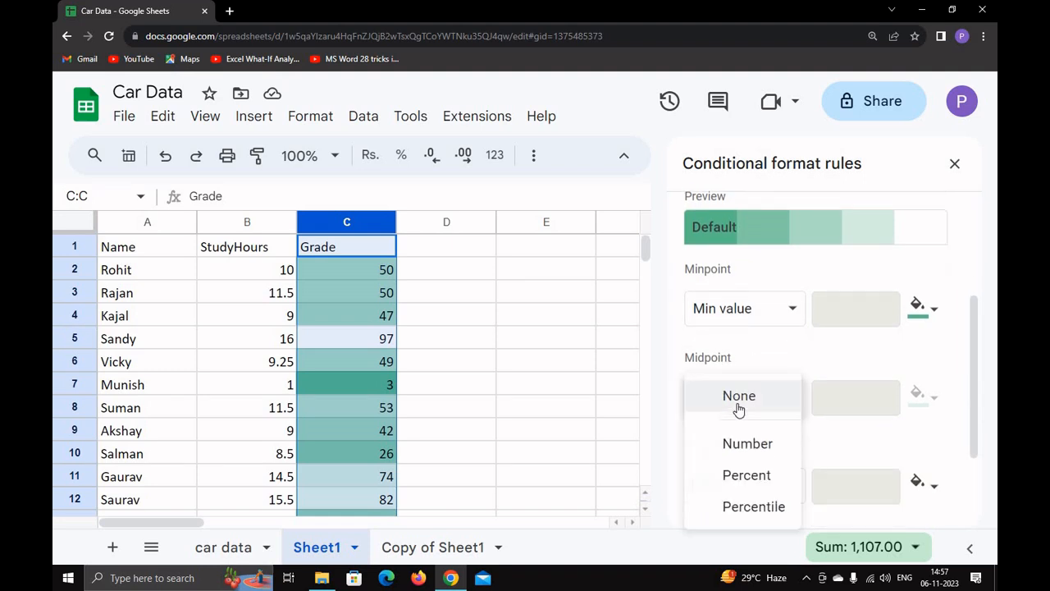
left_click(736, 452)
left_click(818, 400)
double_click(818, 399)
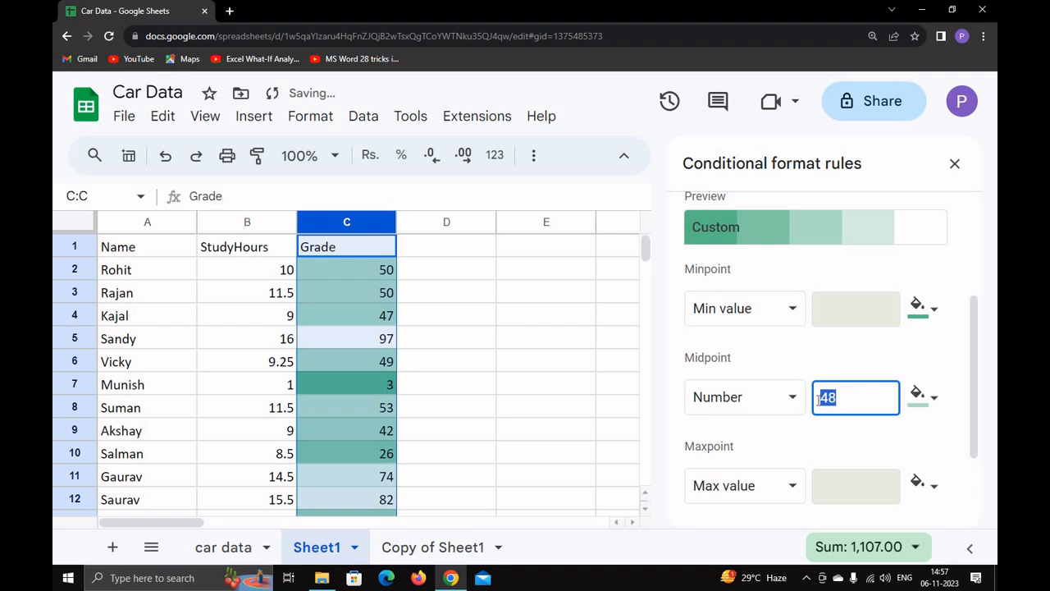
type("50")
left_click(792, 441)
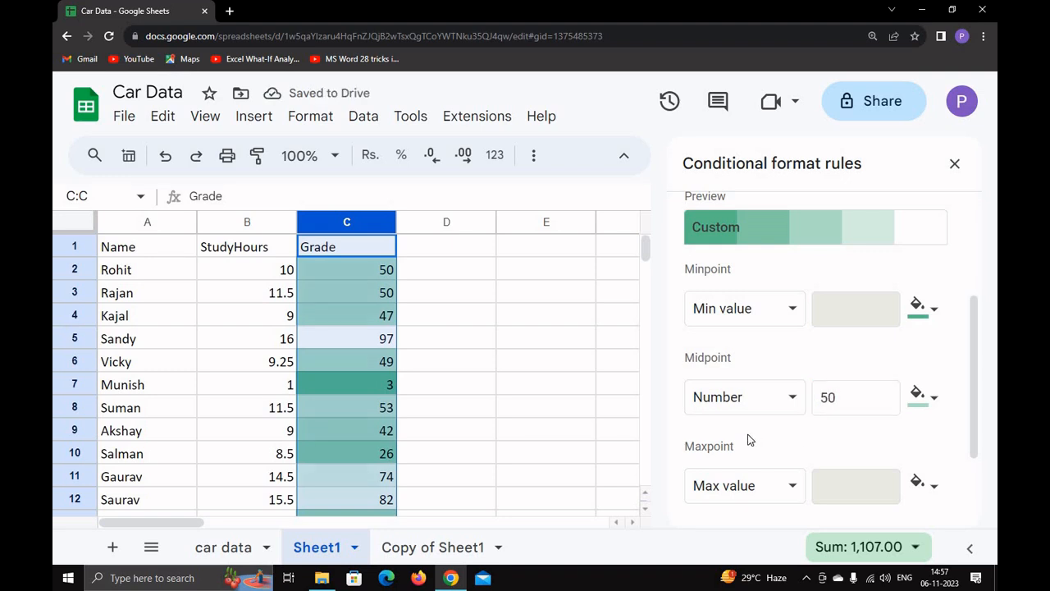
Try a pale yellow minpoint color and a dusty pink maxpoint color for the Grade color scale
scroll(821, 435, "down", 1)
scroll(905, 391, "up", 1)
left_click(922, 308)
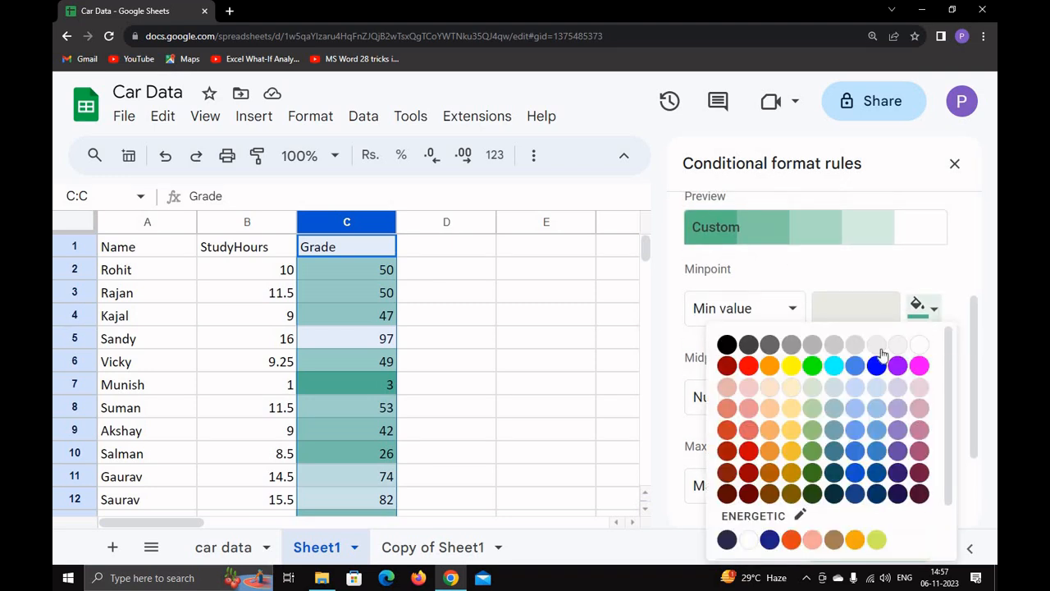
left_click(791, 387)
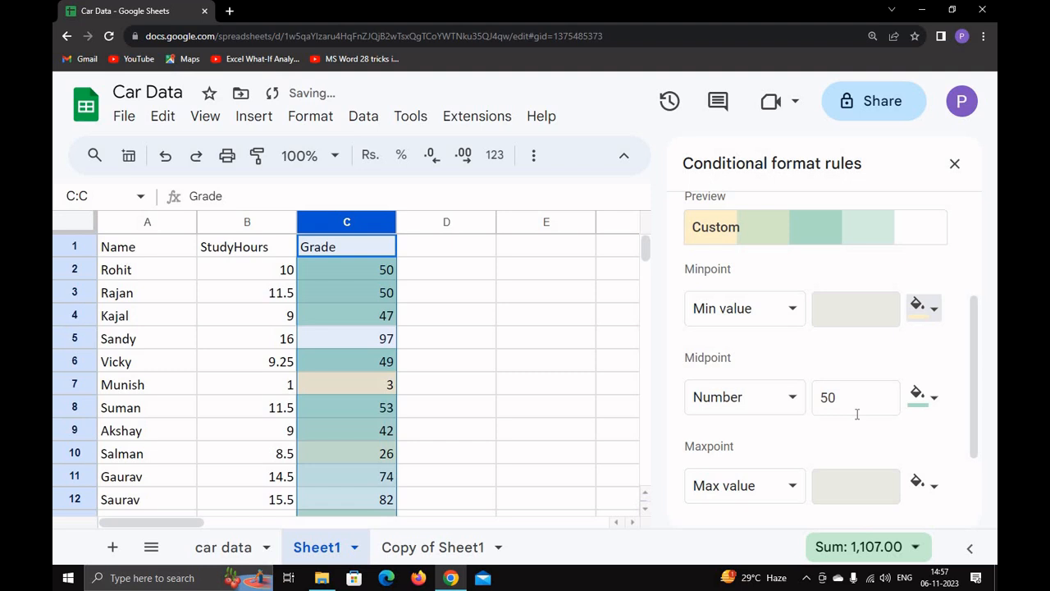
left_click(930, 485)
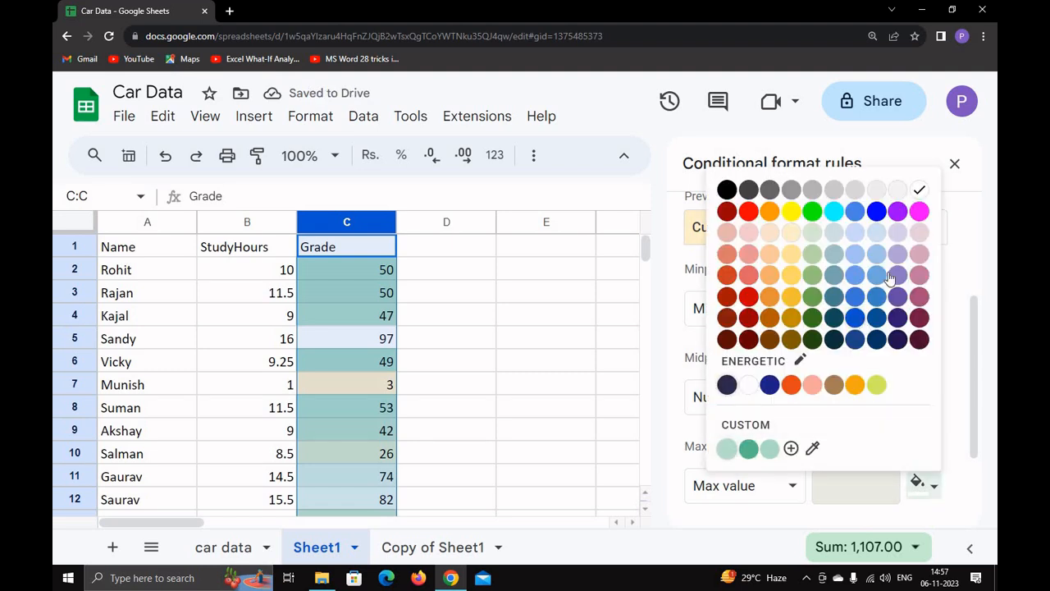
left_click(919, 253)
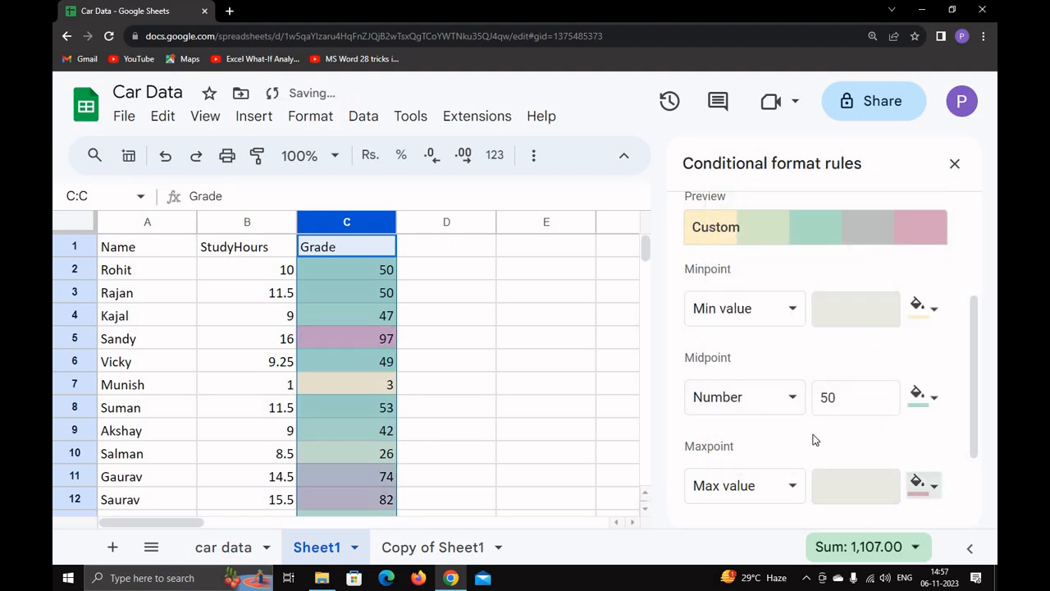
Color the Grade scale's minpoint bright yellow and its maxpoint orange-red, and save the rule
left_click(912, 316)
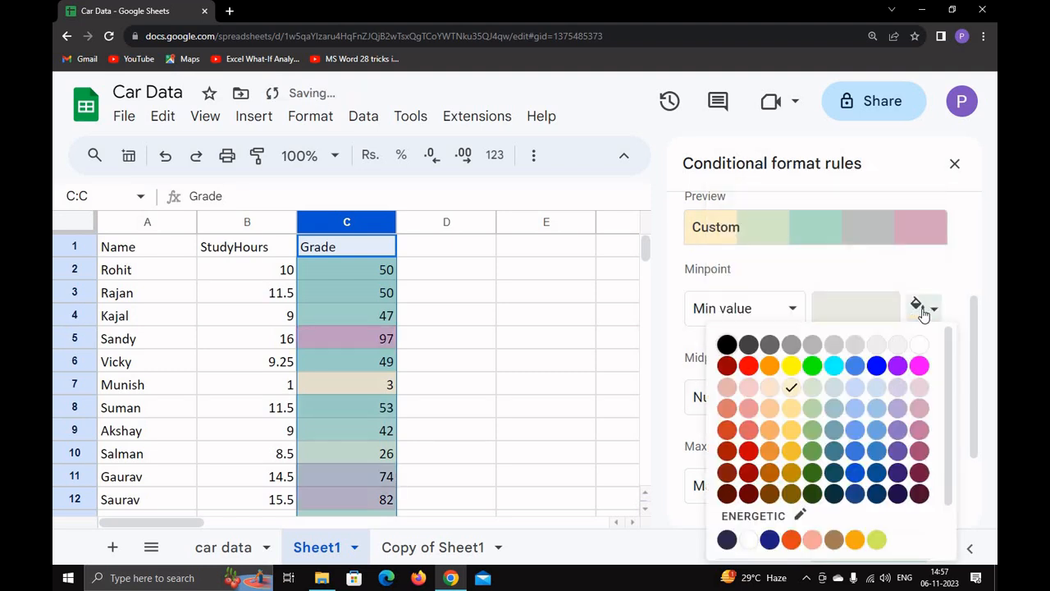
left_click(787, 371)
left_click(930, 485)
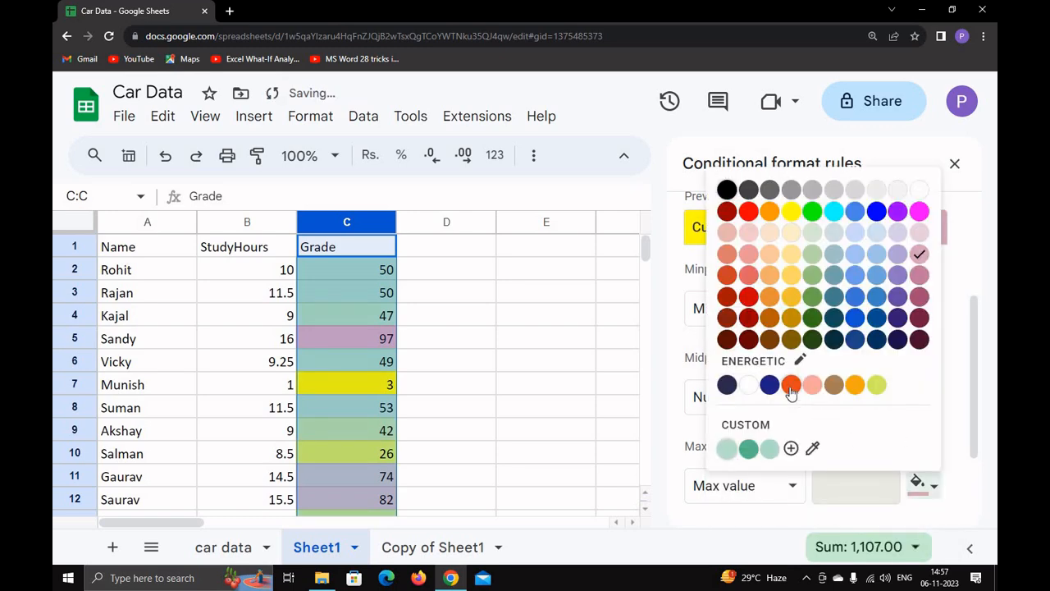
left_click(791, 386)
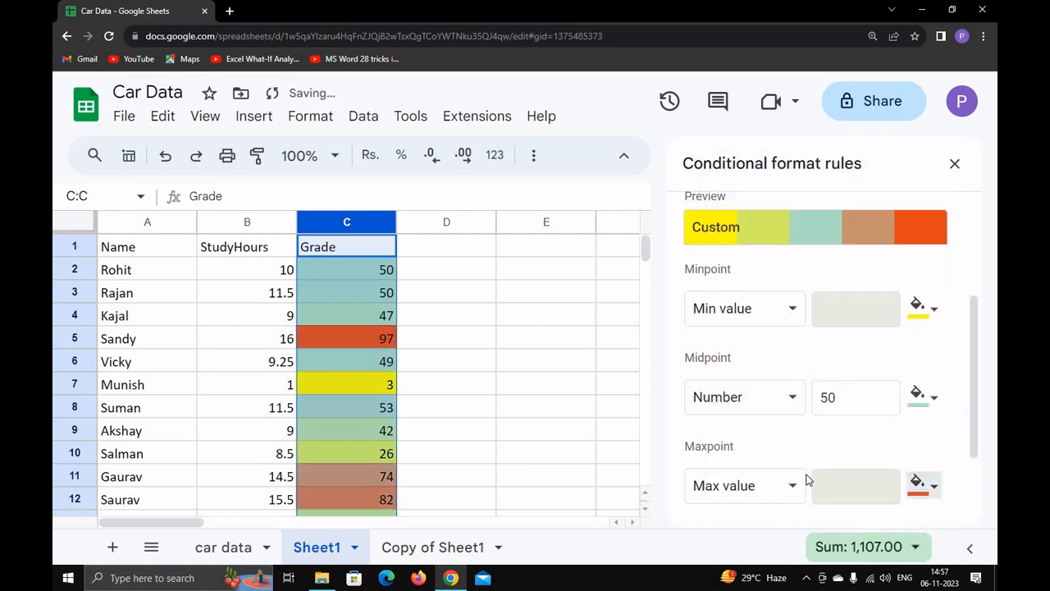
scroll(812, 393, "down", 2)
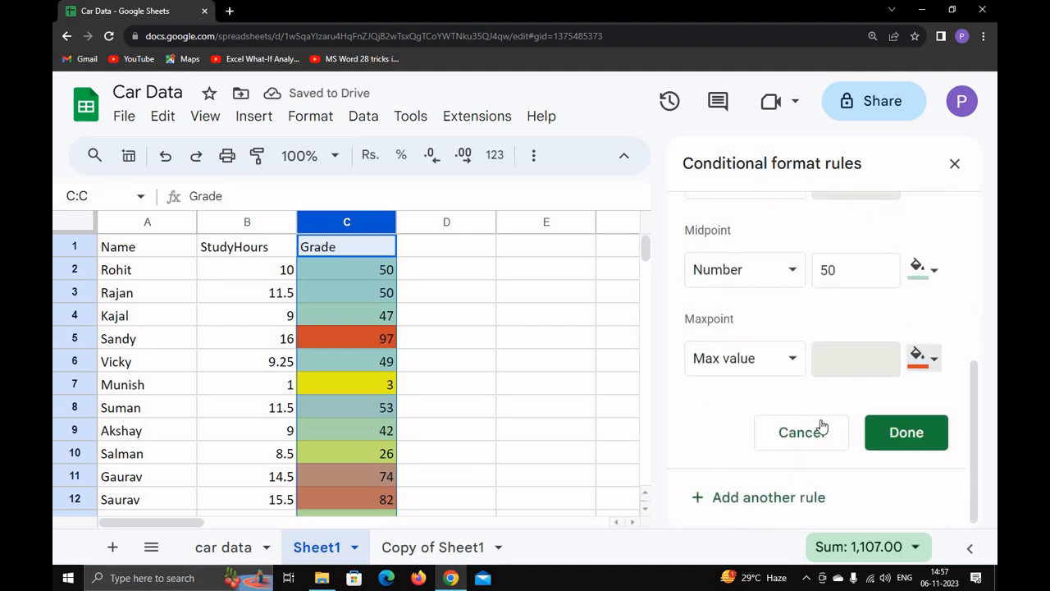
left_click(893, 439)
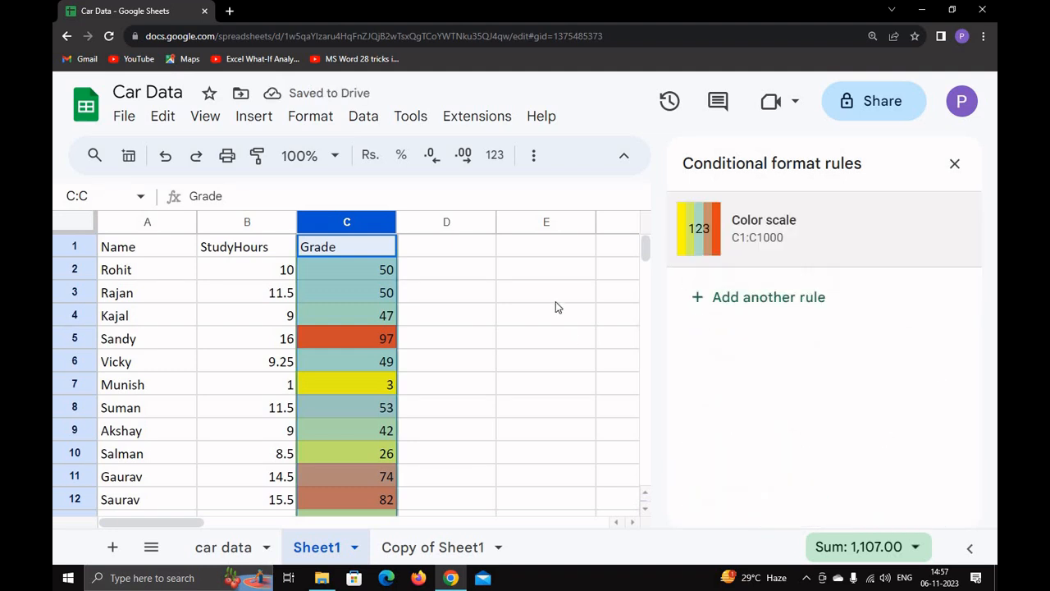
Reopen the Grade column's color scale rule and set its minpoint to the number 33
left_click(756, 238)
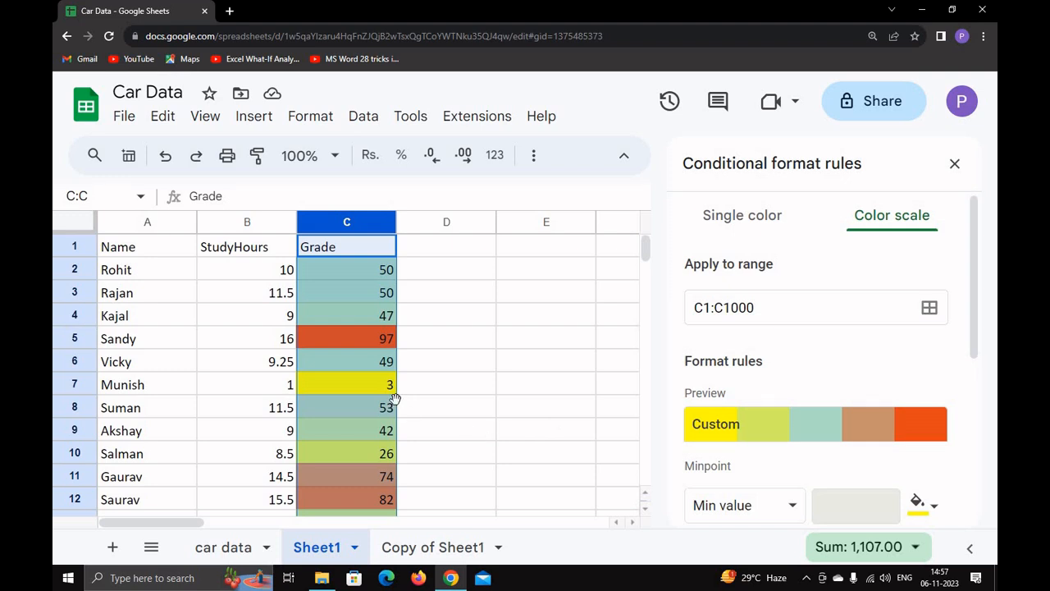
scroll(824, 389, "down", 3)
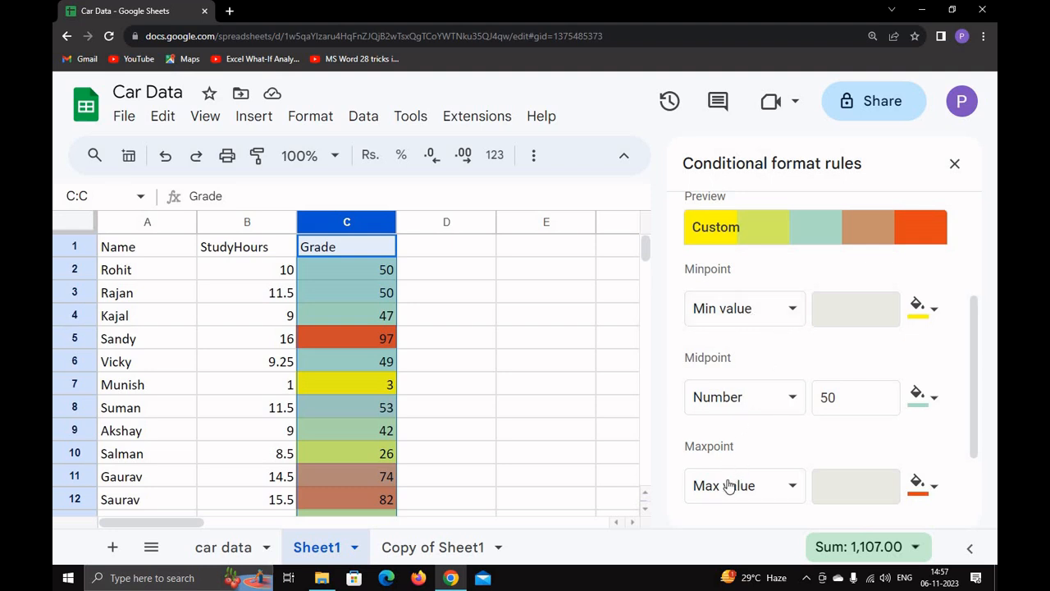
left_click(753, 311)
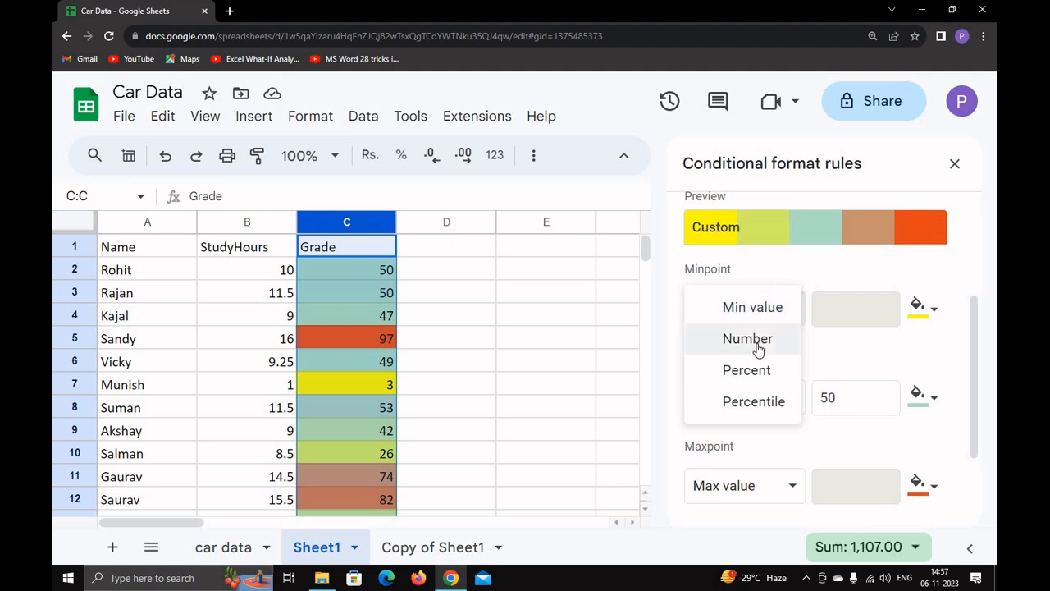
left_click(748, 339)
left_click(848, 316)
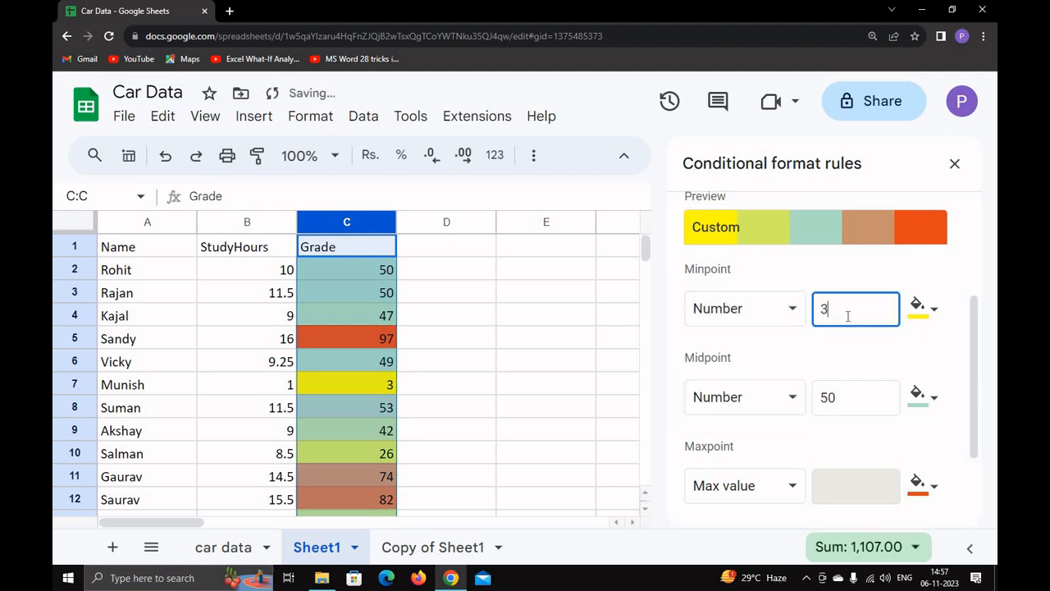
type("3")
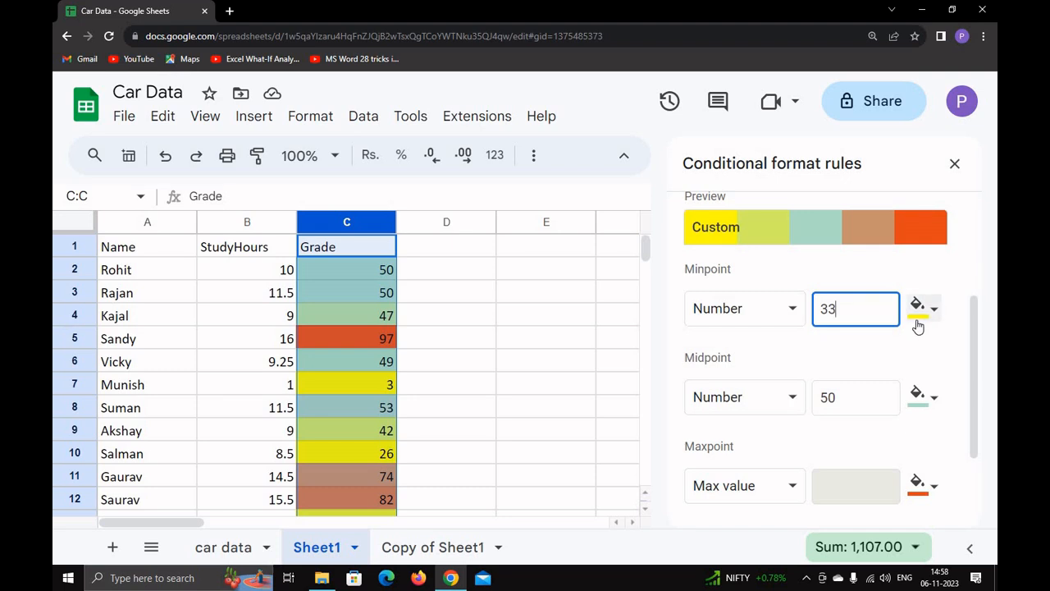
Set the color scale's maxpoint to the number 100 and check the shading down the Grade column
left_click(774, 492)
left_click(735, 515)
double_click(848, 487)
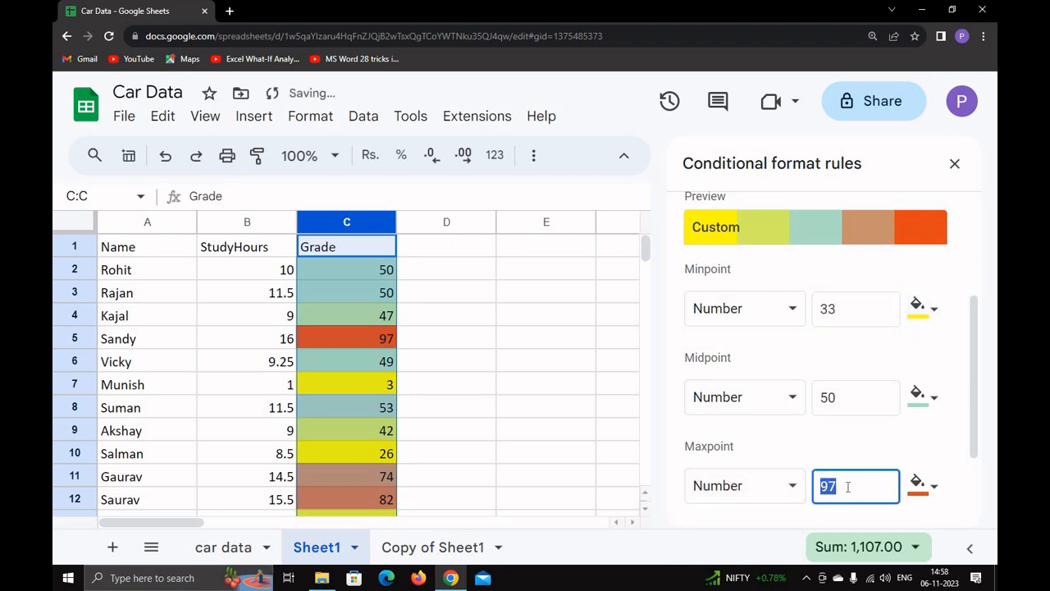
type("100")
scroll(362, 468, "down", 4)
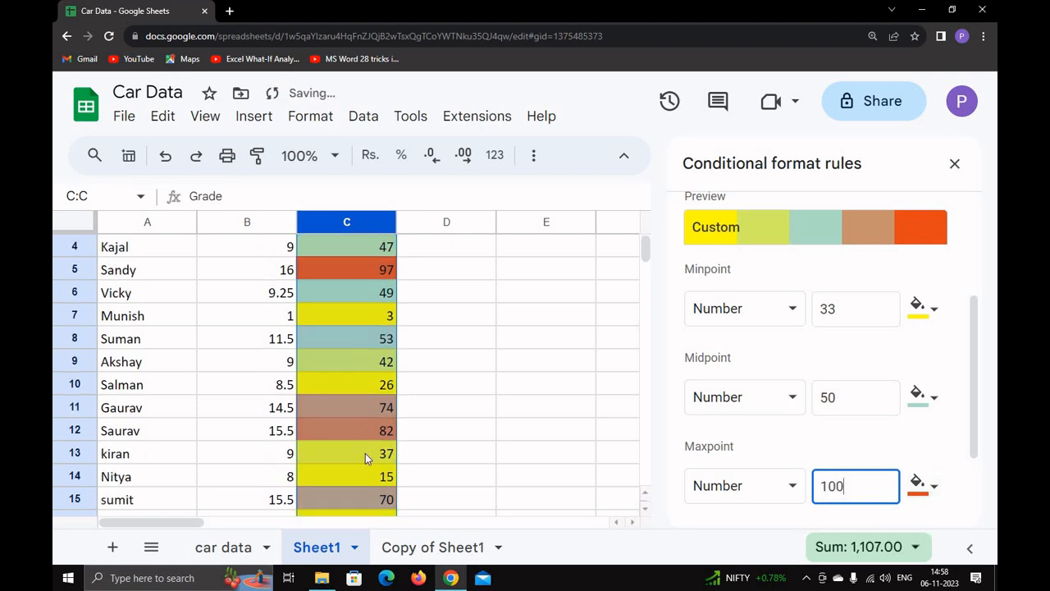
scroll(372, 481, "down", 1)
scroll(368, 478, "up", 1)
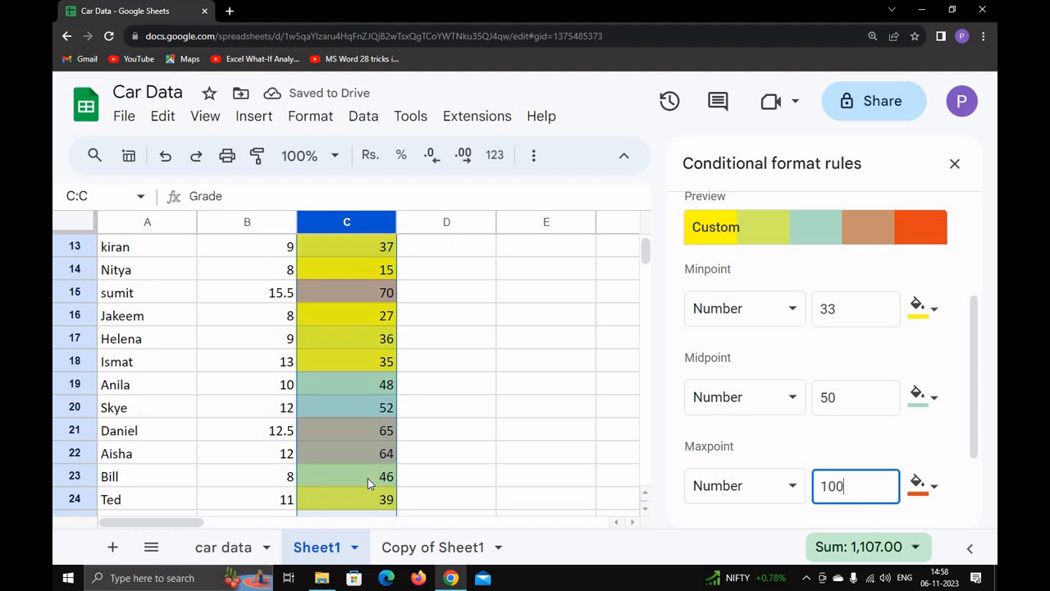
scroll(367, 479, "down", 2)
scroll(368, 481, "up", 4)
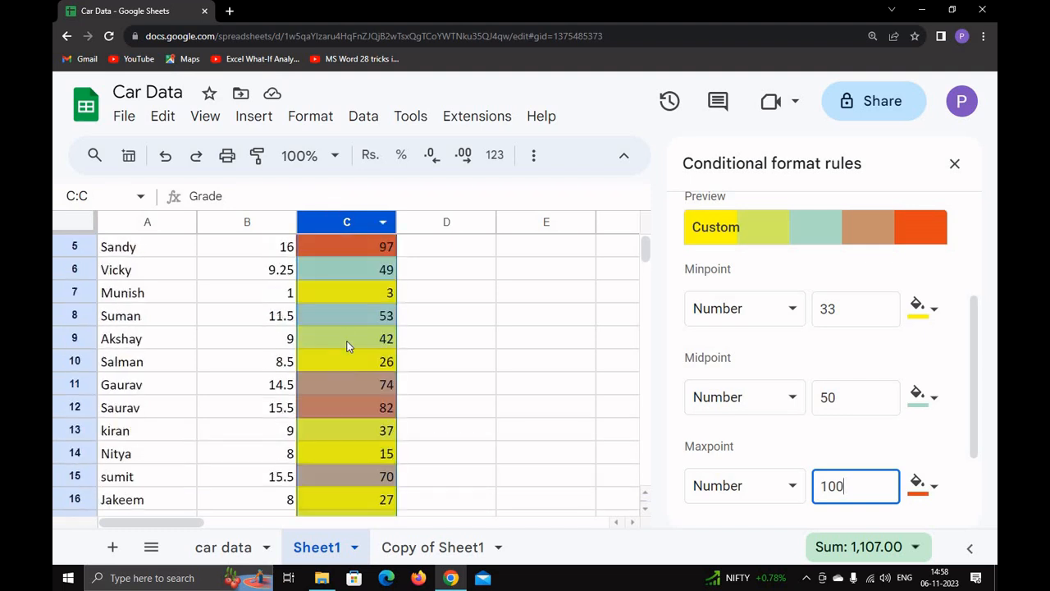
scroll(361, 312, "up", 2)
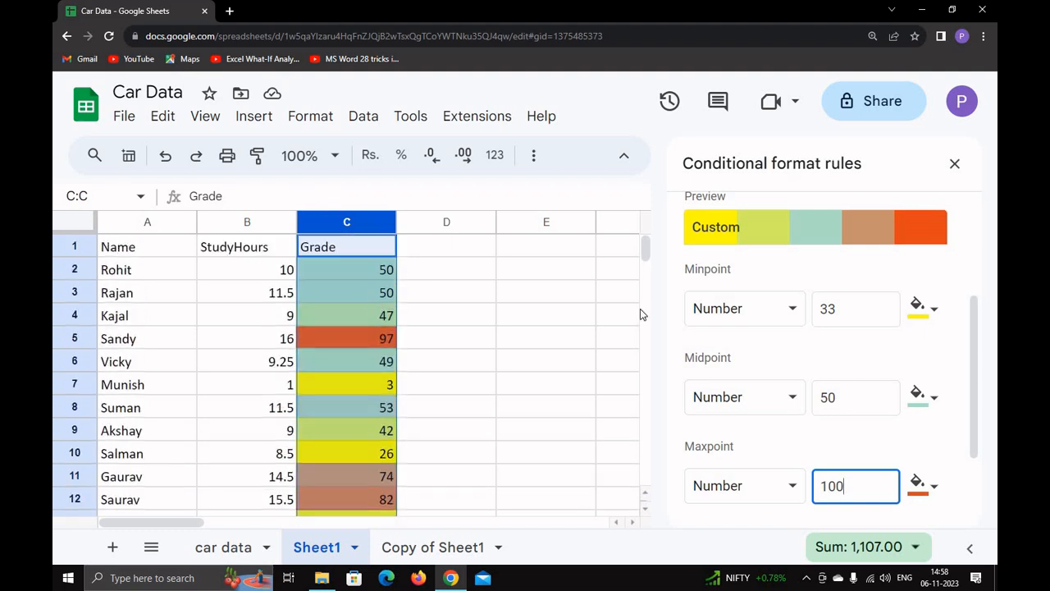
Apply the preset "Green to yellow to red" color scale to the Grade rule and review its points
scroll(790, 307, "up", 2)
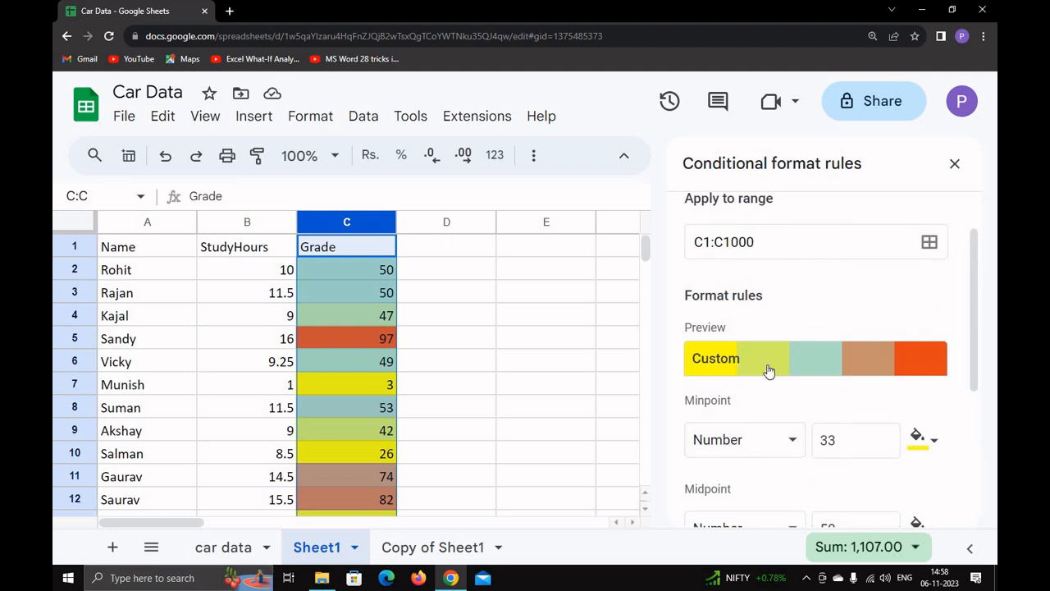
left_click(742, 365)
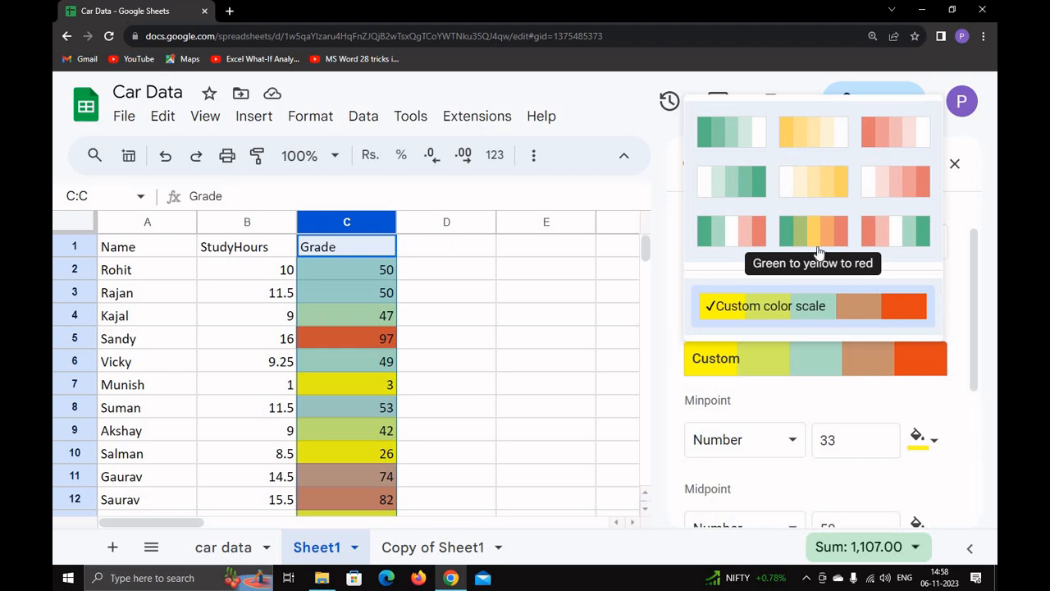
left_click(817, 236)
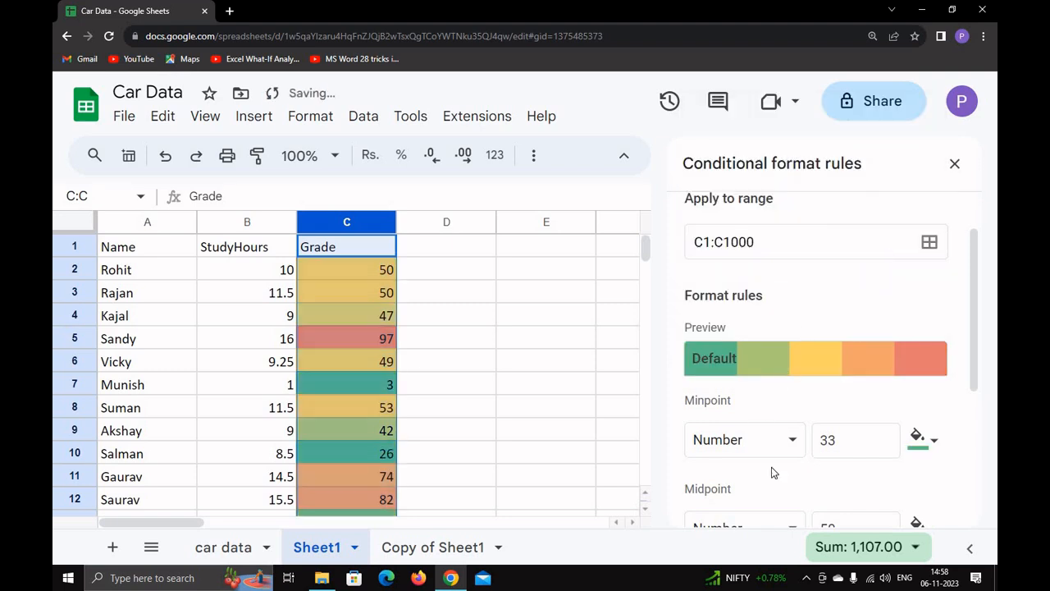
scroll(771, 473, "down", 1)
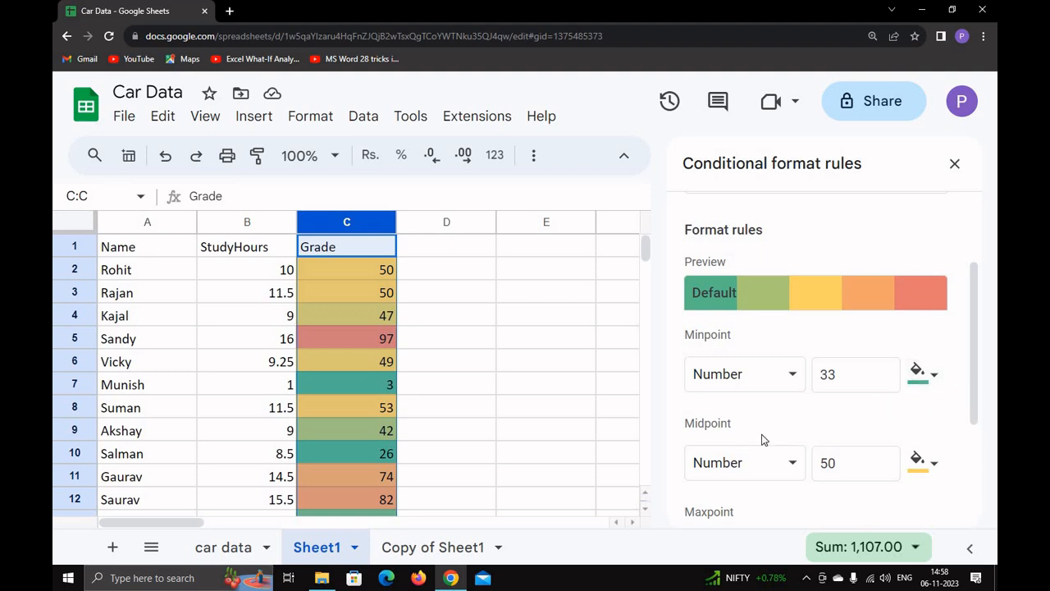
scroll(737, 435, "down", 2)
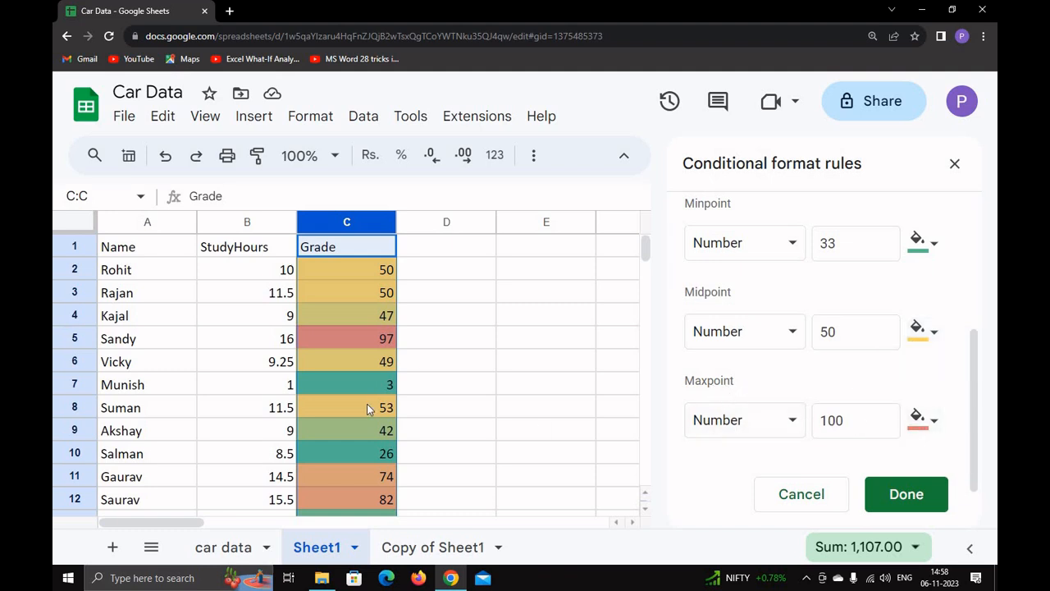
scroll(367, 404, "down", 1)
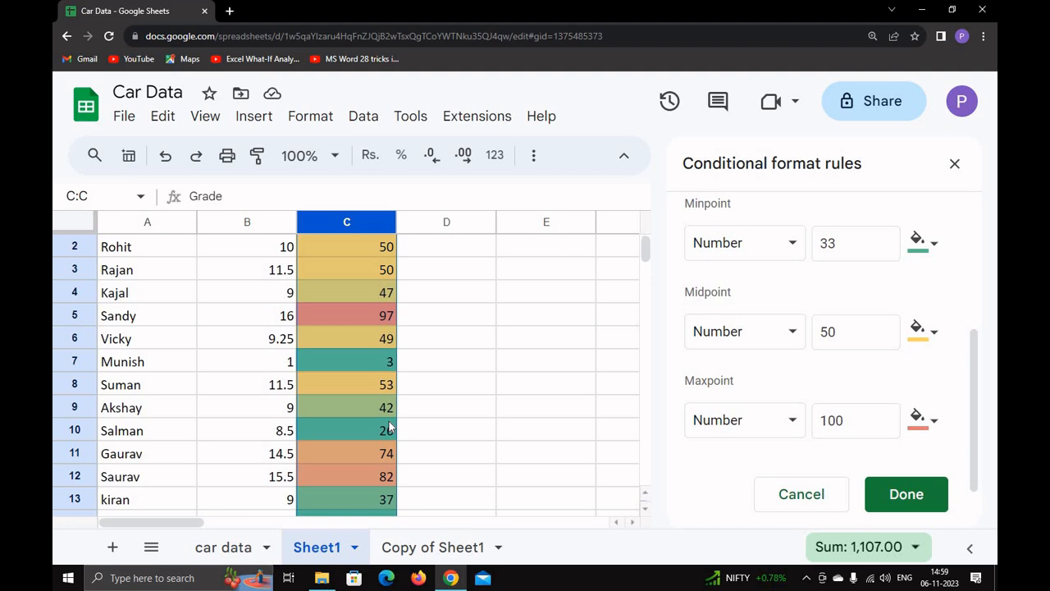
scroll(771, 336, "up", 3)
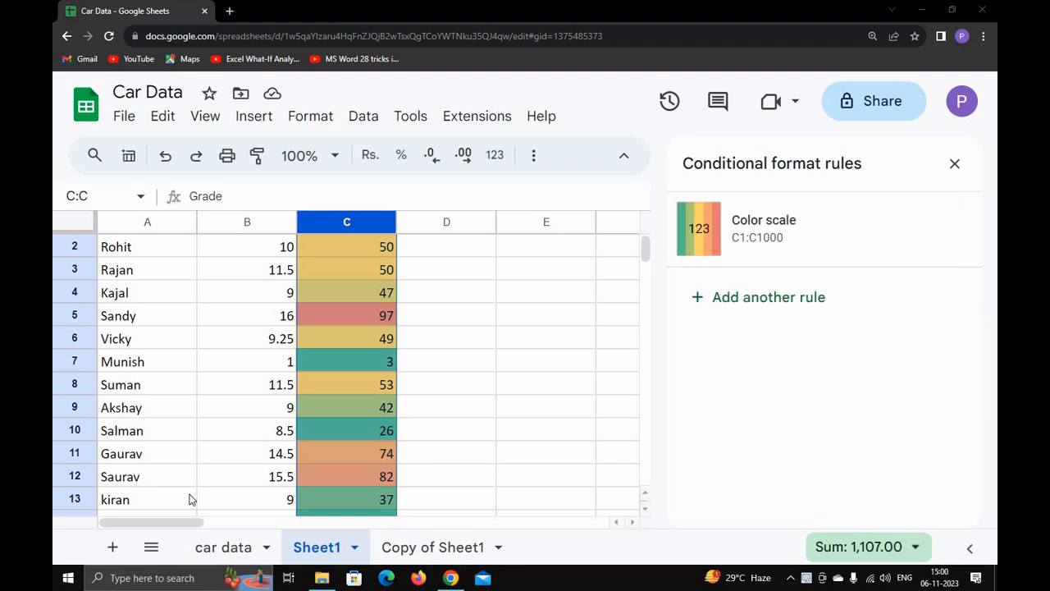
On the Copy of Sheet1 sheet, change the column B header to "Date of Admission" and widen the column to fit it
left_click(404, 555)
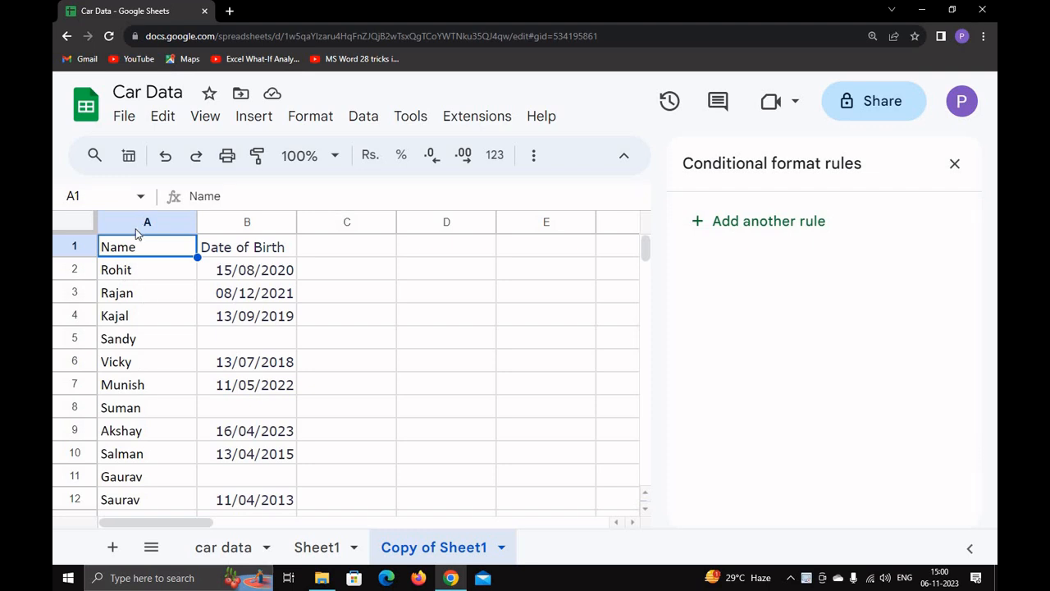
double_click(281, 249)
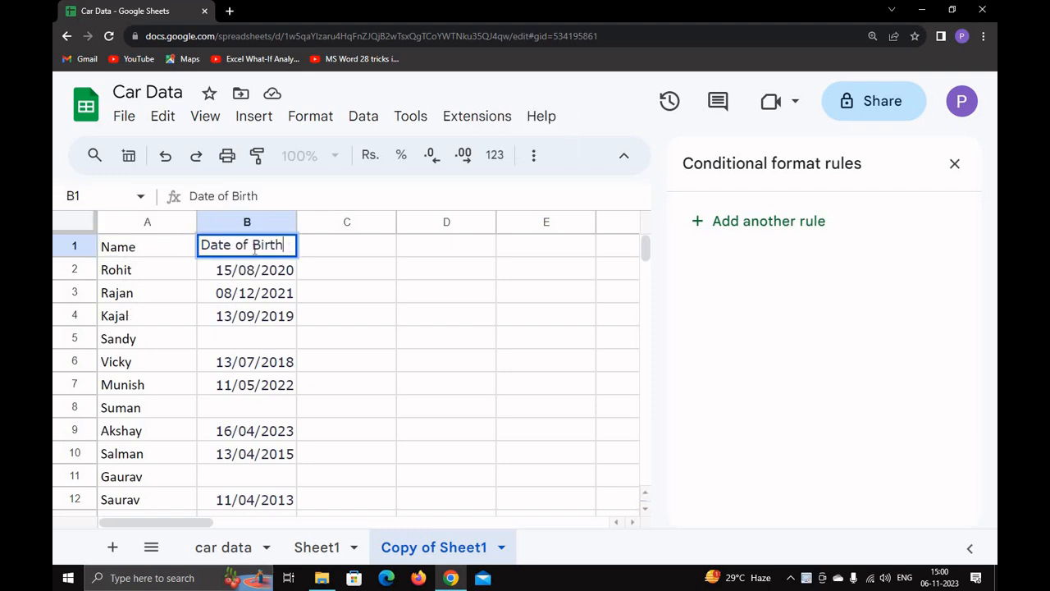
double_click(254, 246)
type("Admissi")
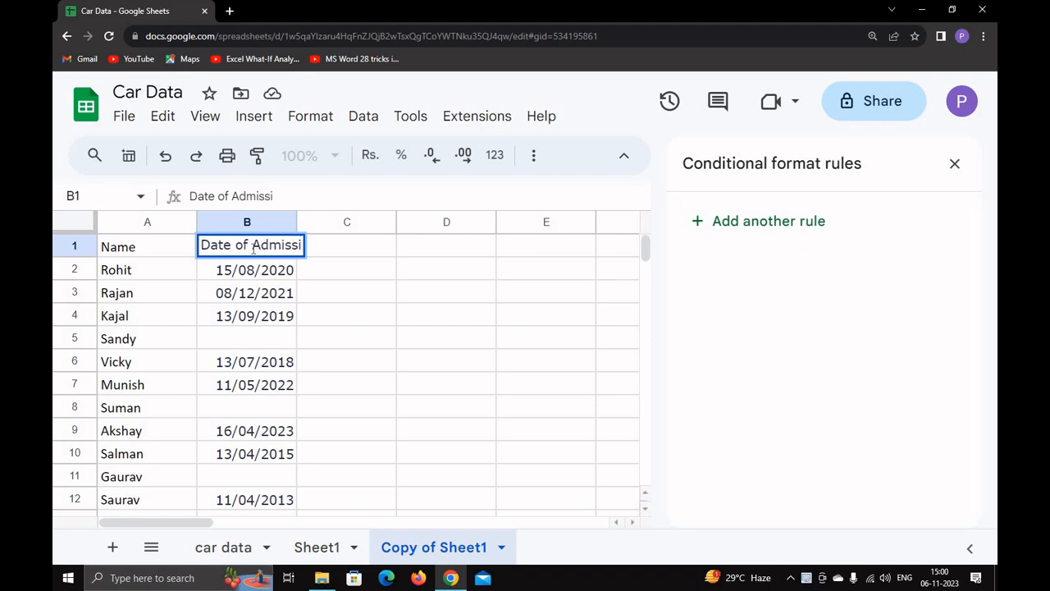
type("on")
left_click(392, 299)
left_click_drag(296, 216, 358, 220)
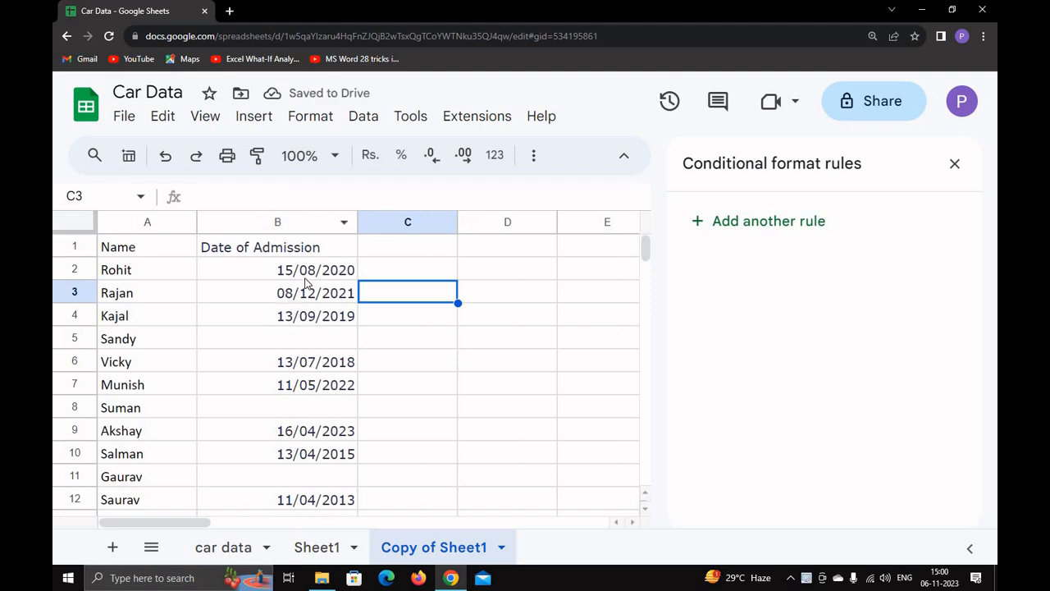
Start a conditional formatting rule on the whole Date of Admission column with the condition "Date is before"
left_click(274, 222)
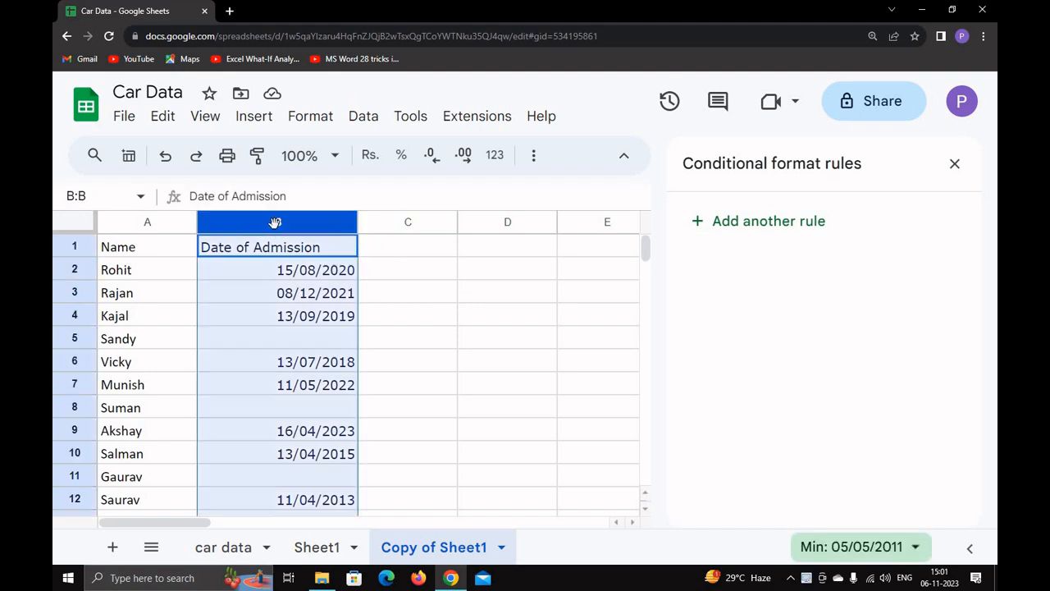
left_click(314, 121)
left_click(355, 461)
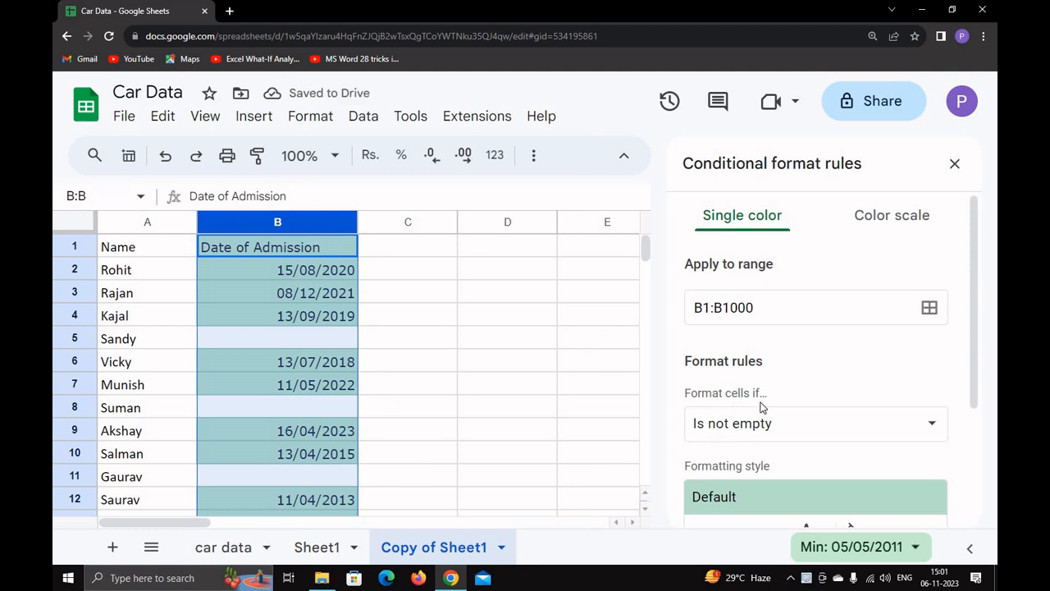
left_click(748, 425)
scroll(748, 490, "down", 5)
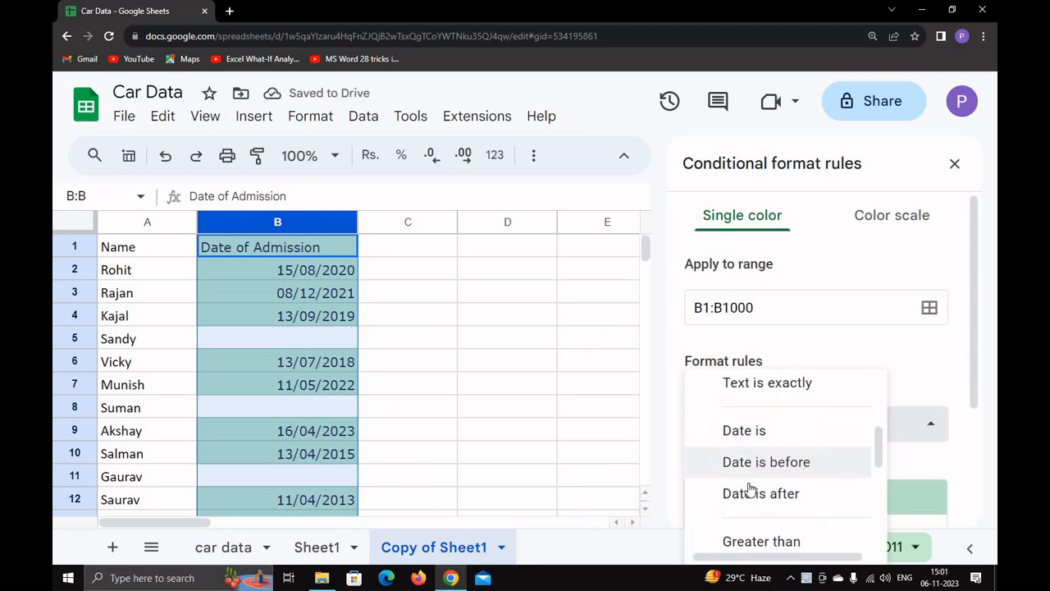
scroll(748, 490, "up", 3)
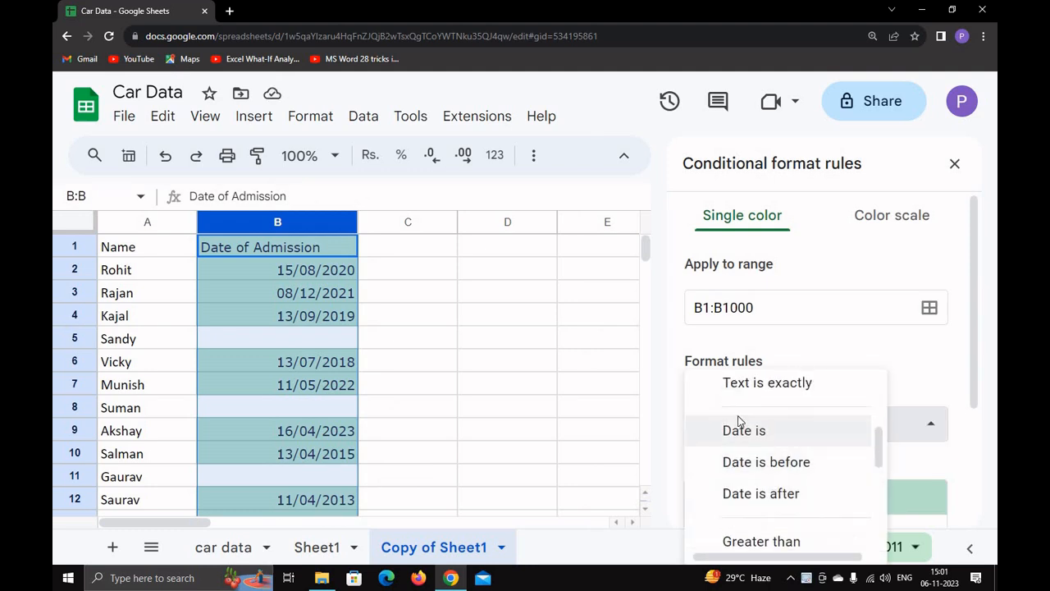
left_click(771, 471)
scroll(747, 410, "down", 1)
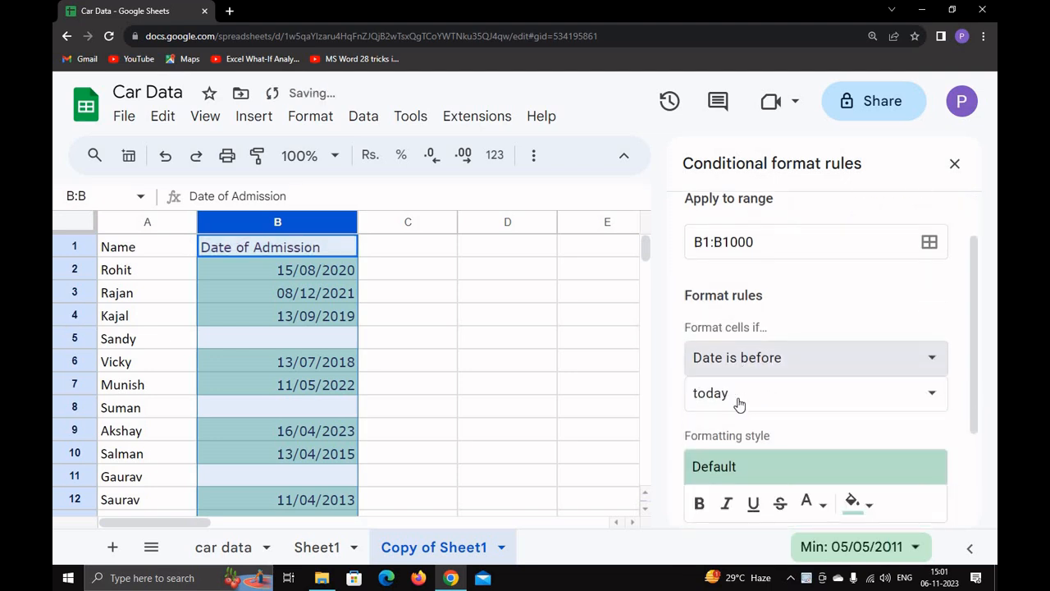
Make the "Date is before" rule compare against the exact date 01/01/2016
left_click(739, 404)
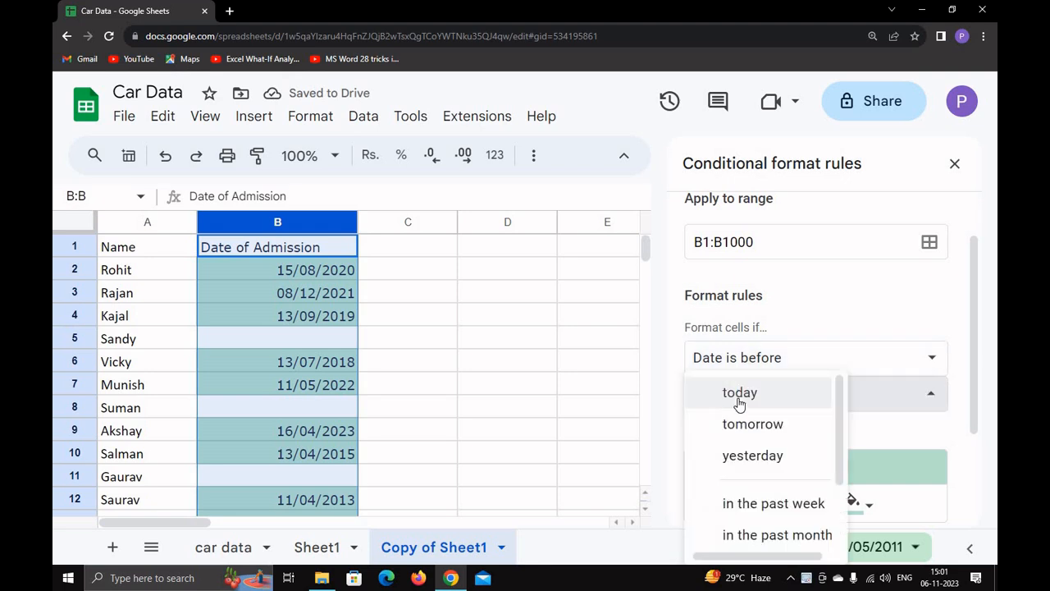
scroll(753, 495, "down", 2)
scroll(749, 438, "up", 2)
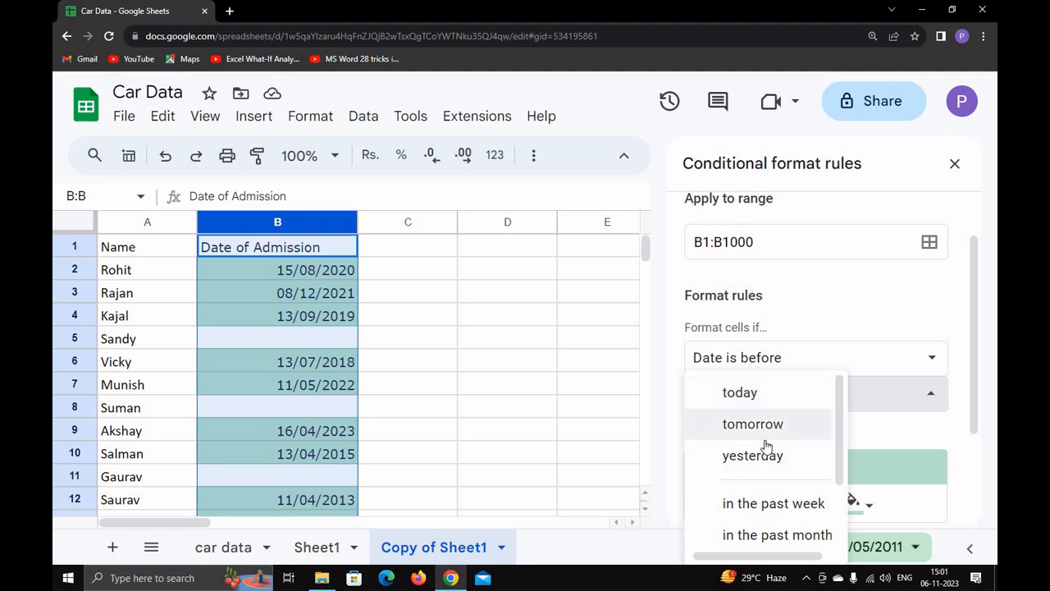
scroll(762, 474, "down", 1)
scroll(789, 502, "down", 1)
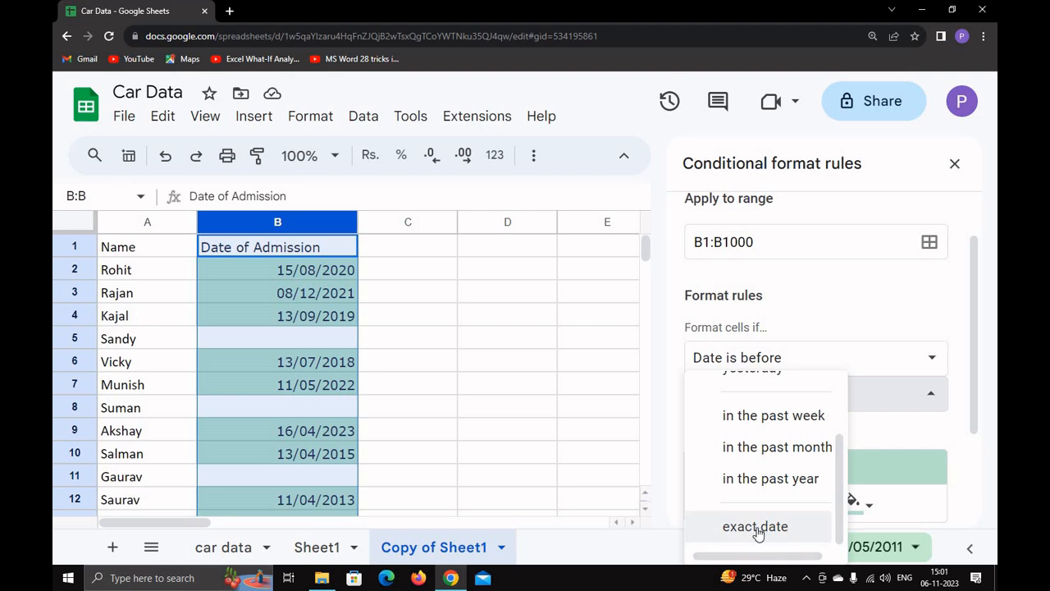
left_click(747, 508)
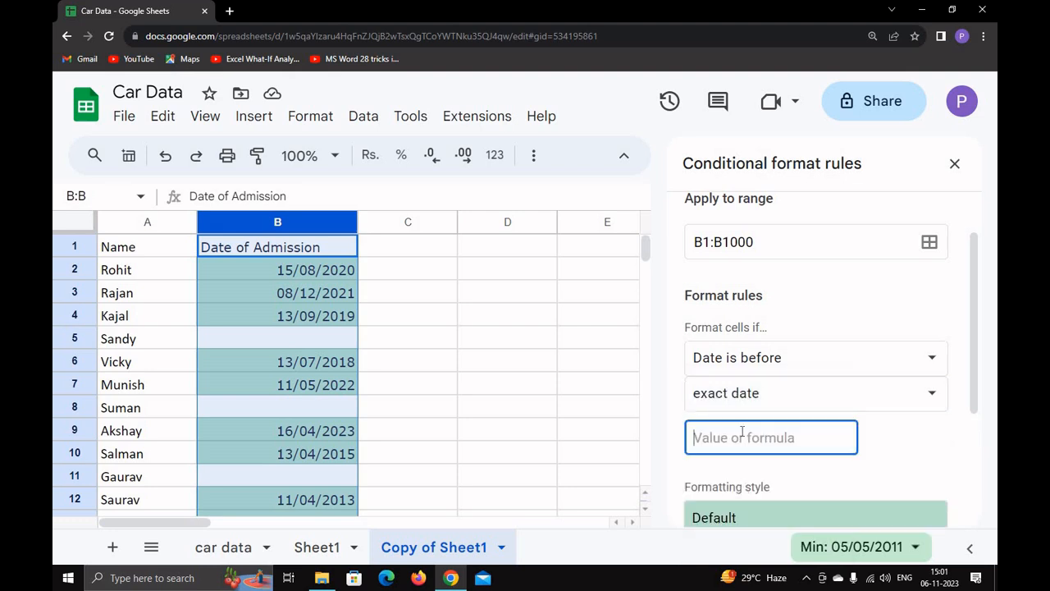
type("01/")
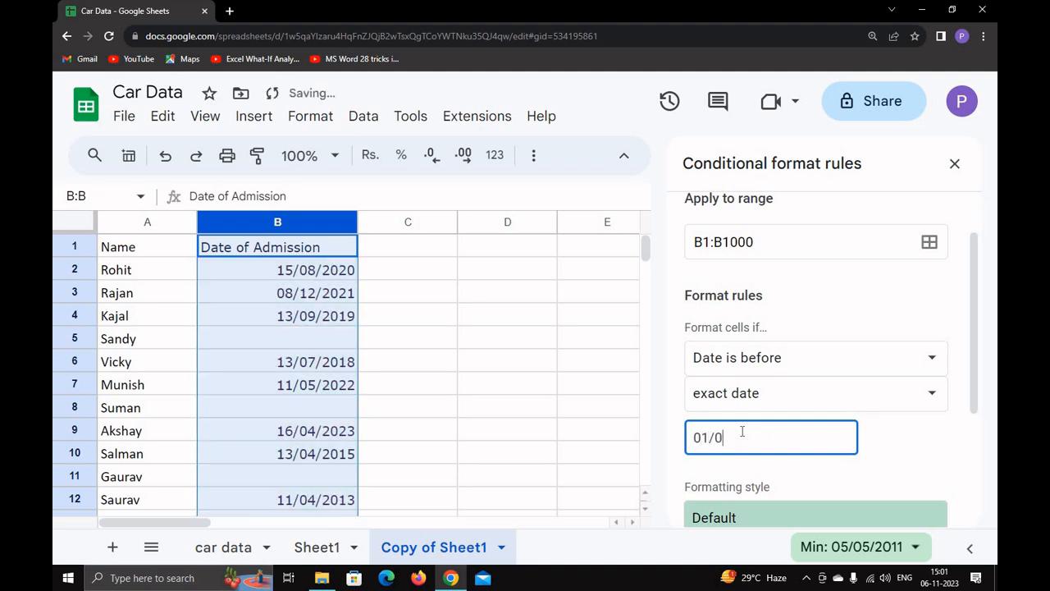
type("01/2016")
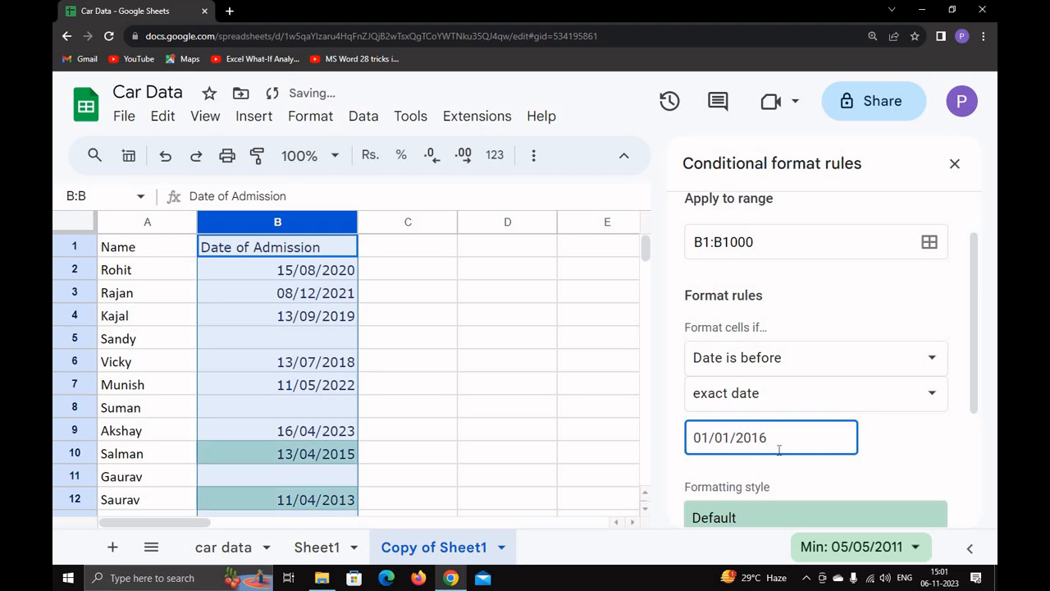
Give the "Date is before" rule a light salmon pink fill and save the rule
scroll(778, 450, "down", 1)
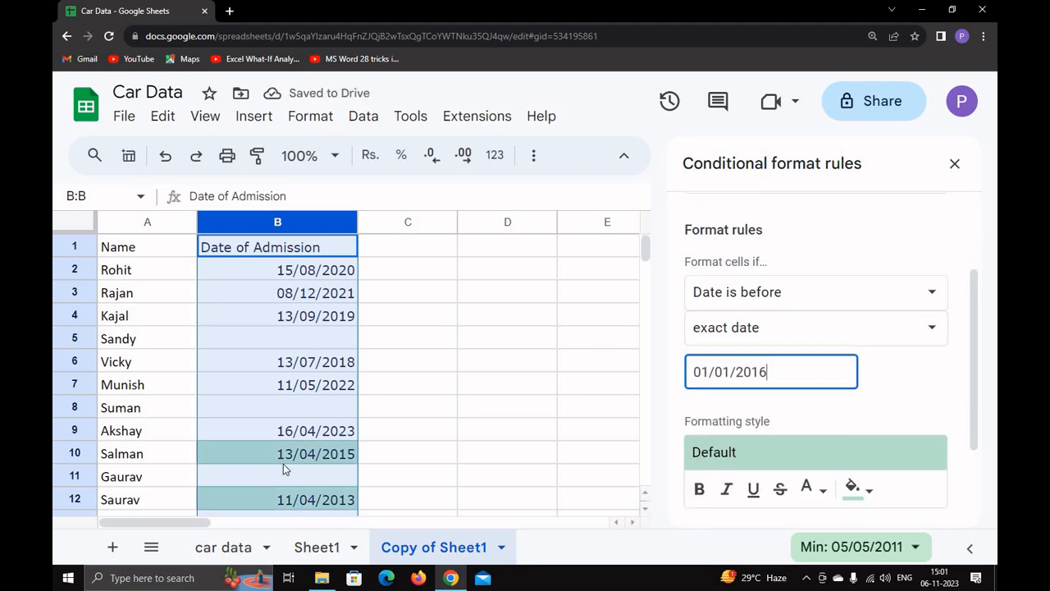
scroll(341, 460, "down", 1)
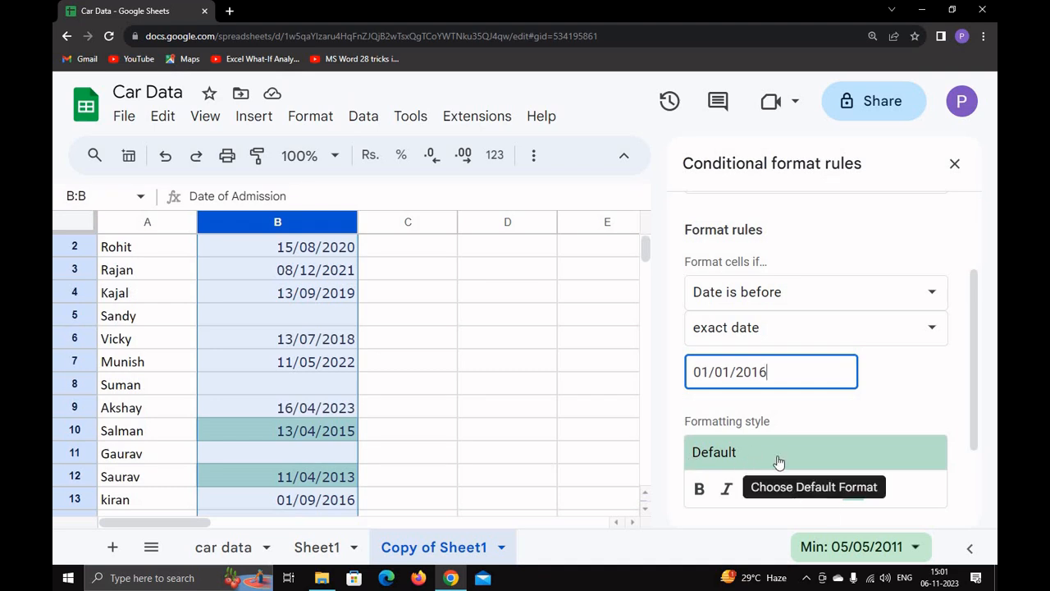
left_click(871, 495)
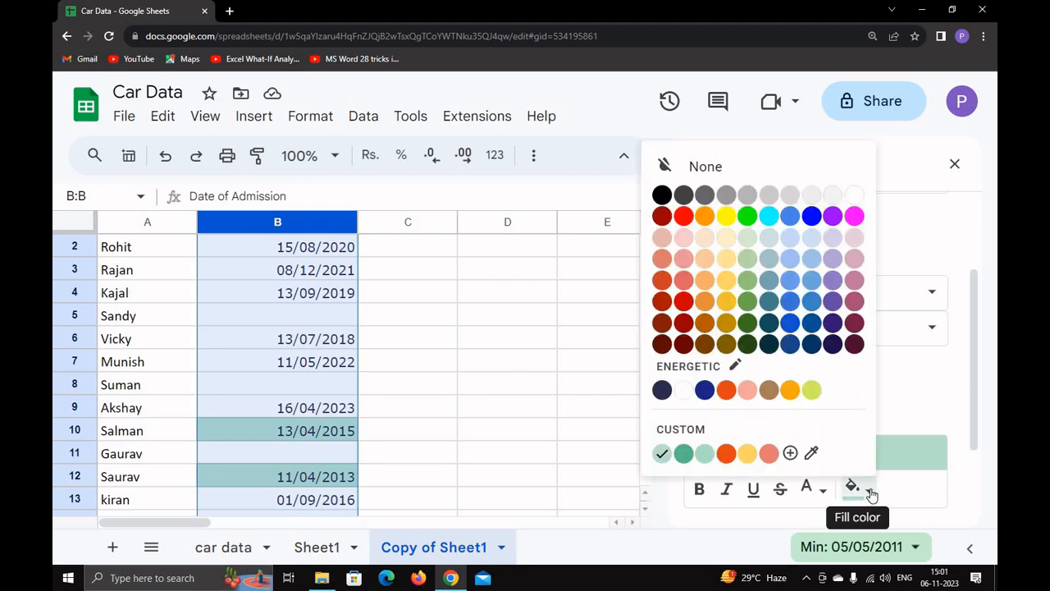
left_click(757, 392)
scroll(779, 488, "down", 2)
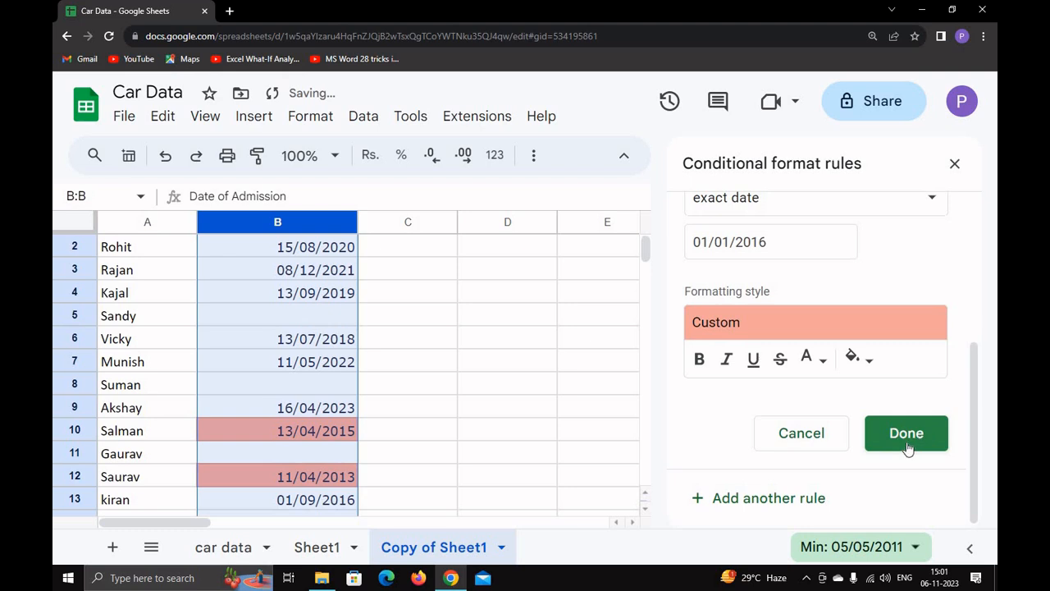
left_click(907, 435)
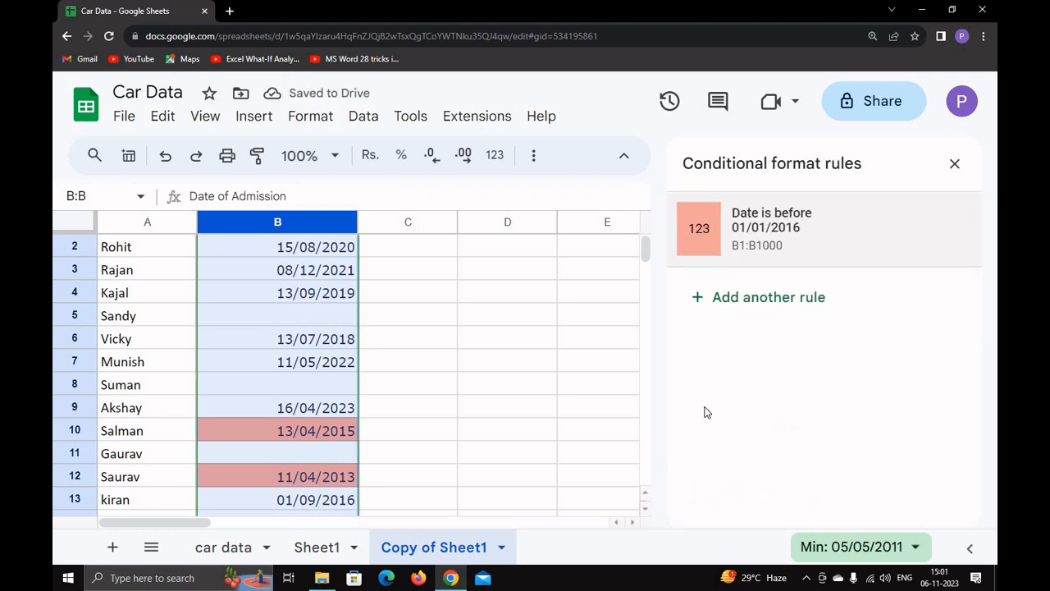
Add another rule to the Date of Admission column with the condition "Date is after"
left_click(752, 305)
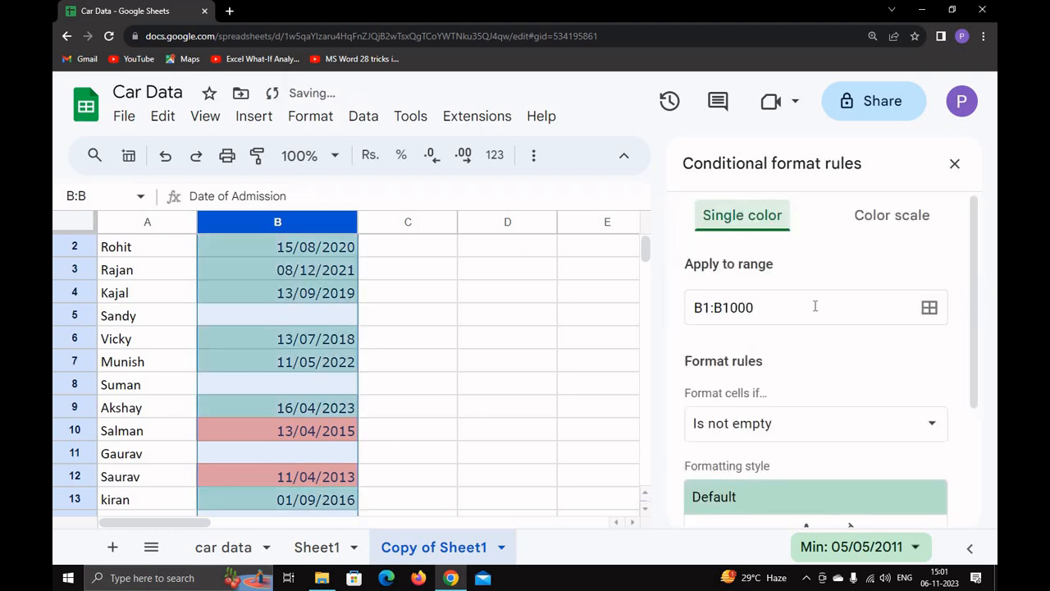
left_click(787, 425)
scroll(764, 492, "down", 4)
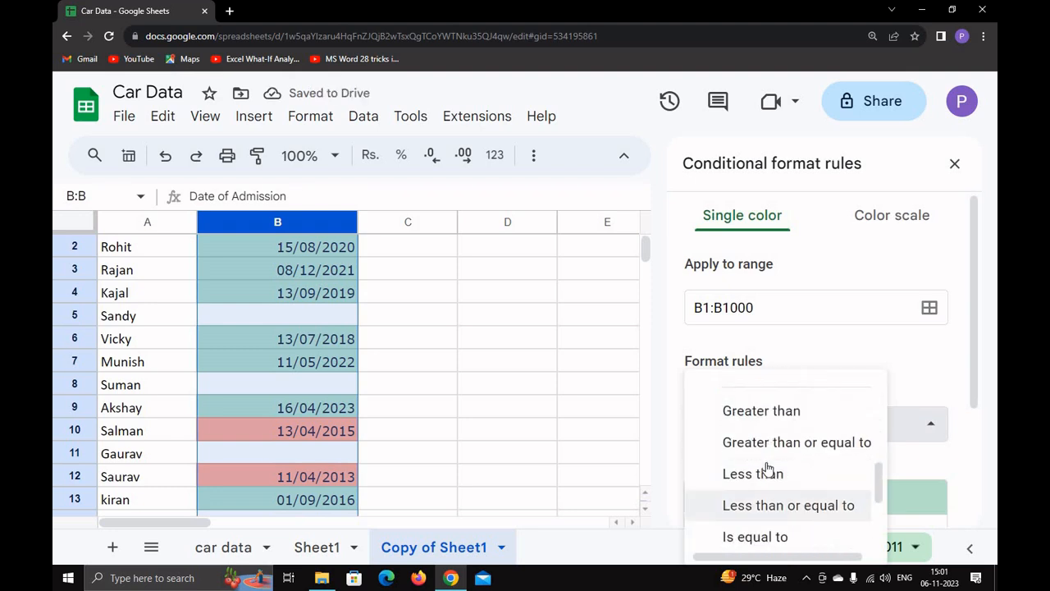
scroll(778, 509, "up", 2)
left_click(784, 494)
scroll(745, 328, "down", 2)
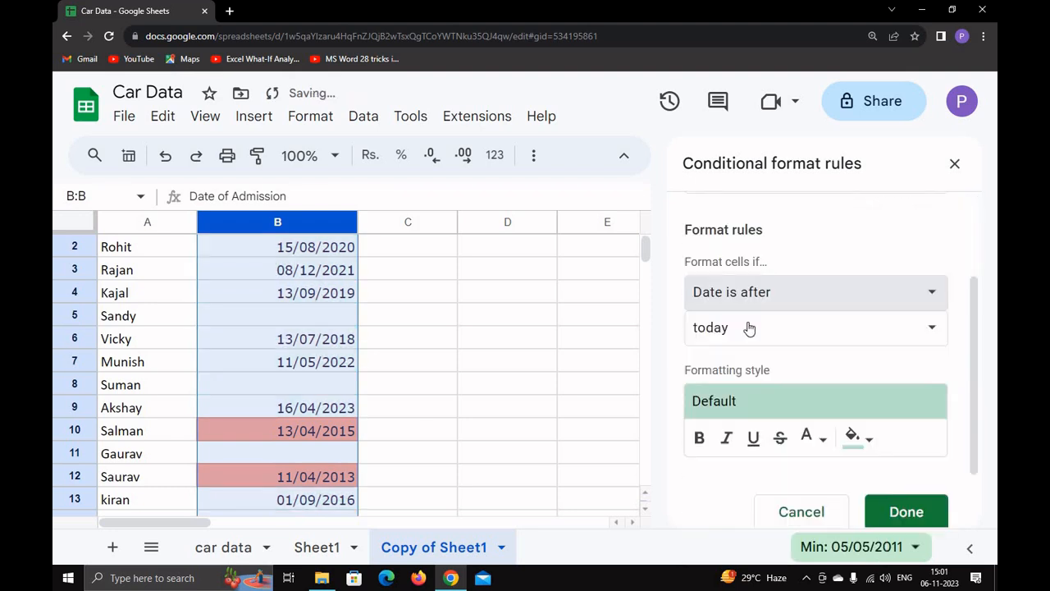
Make the "Date is after" rule compare against the exact date 01/01/2016
left_click(746, 328)
left_click(748, 439)
left_click(747, 370)
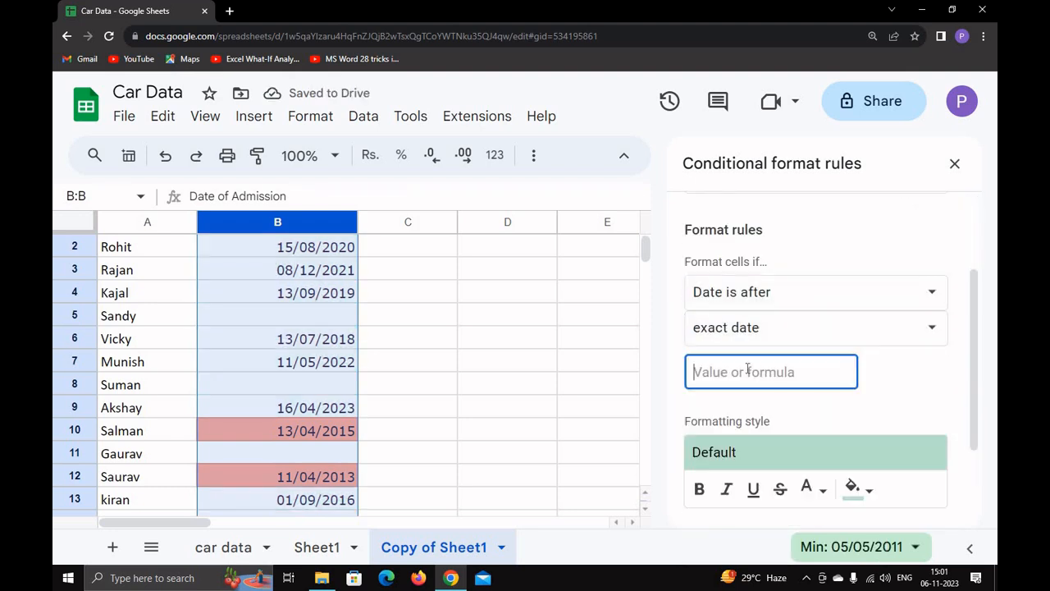
type("01/01/")
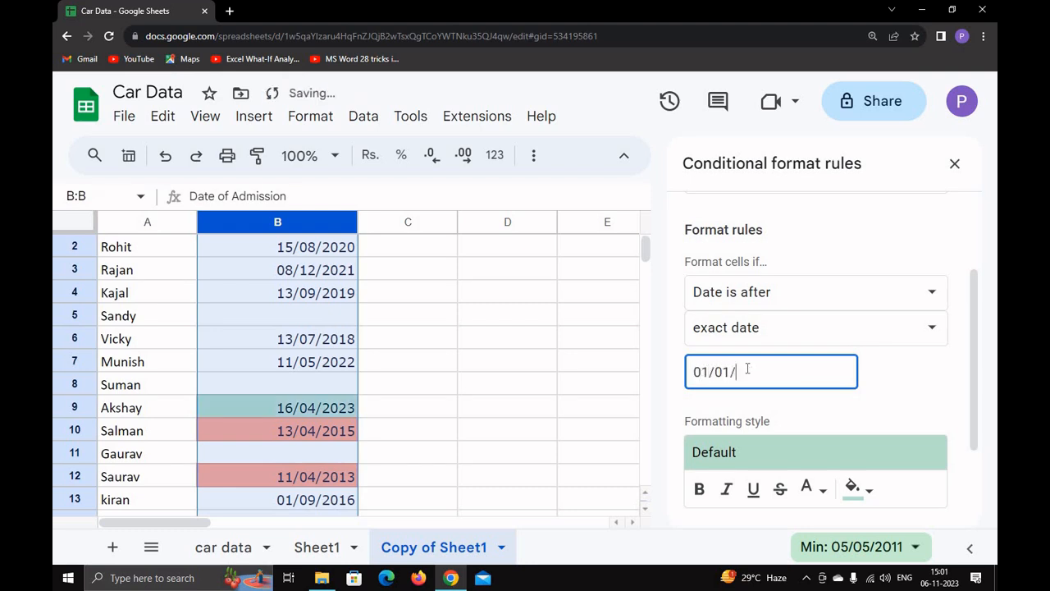
type("201")
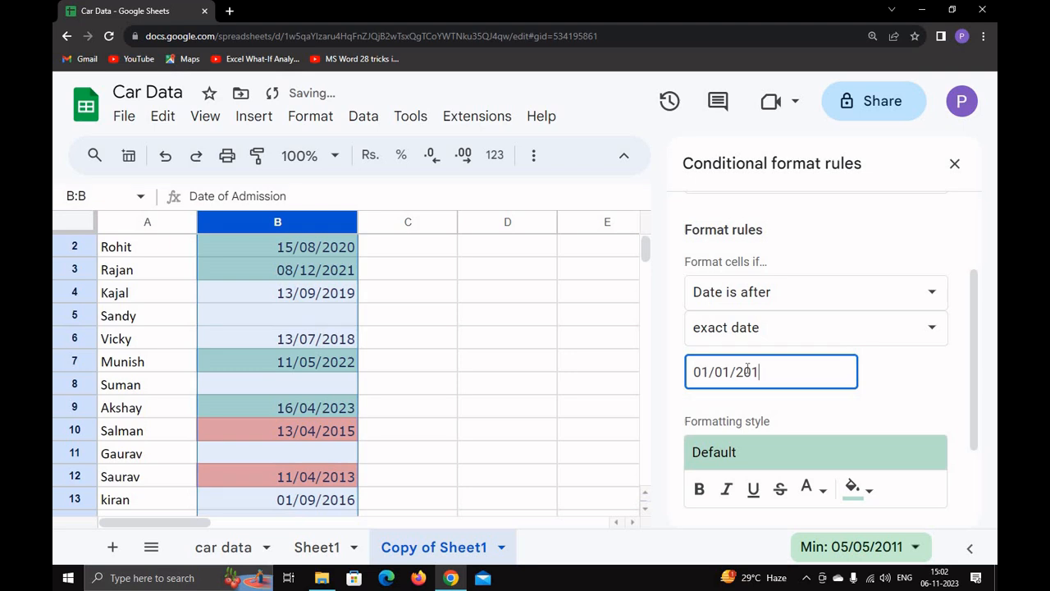
type("6")
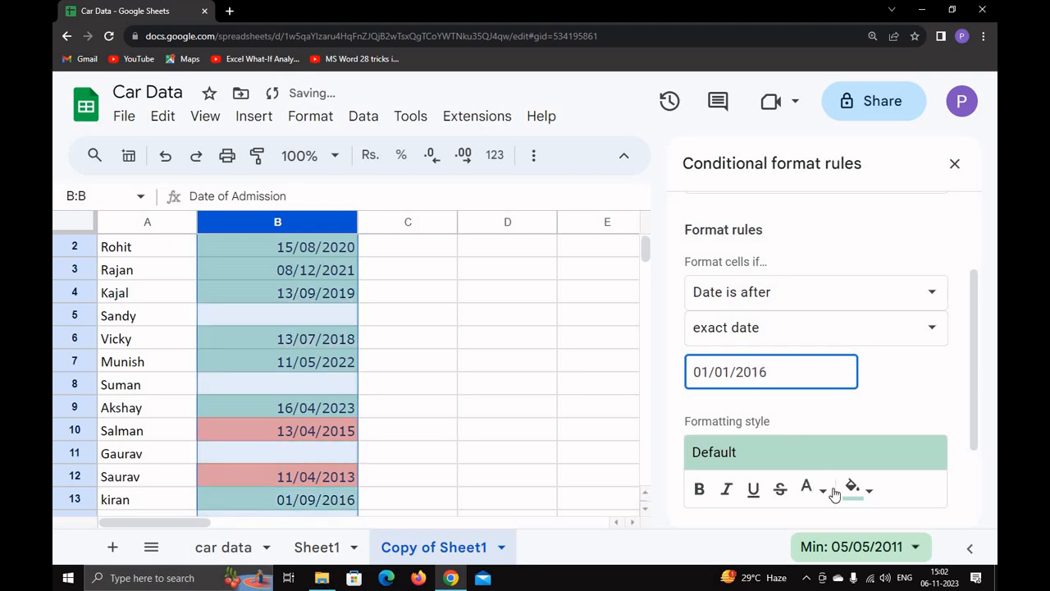
Color the "Date is after" rule's text light blue and its fill magenta
left_click(859, 490)
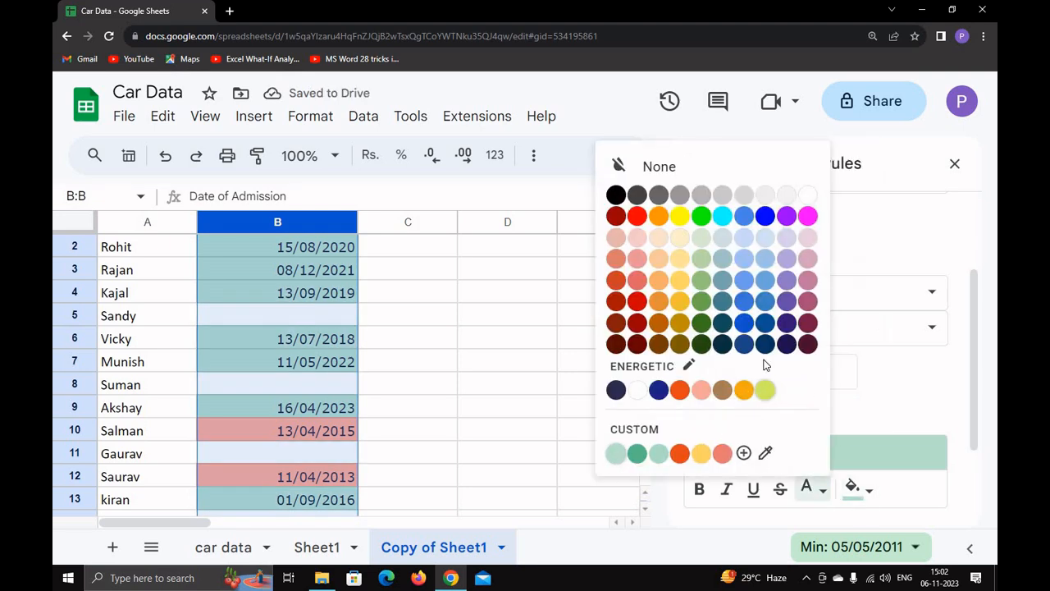
left_click(747, 284)
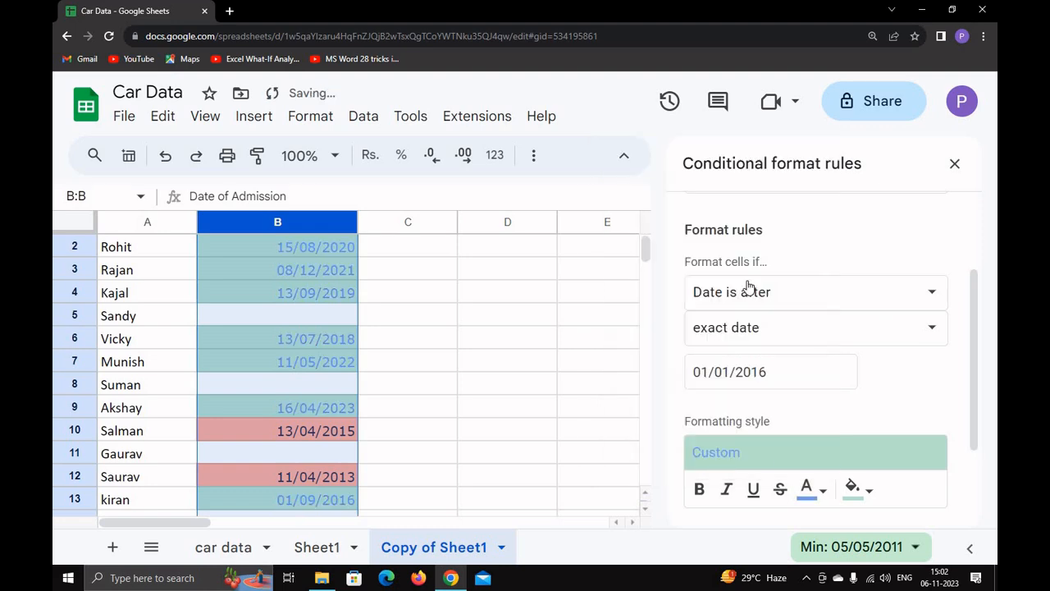
left_click(859, 490)
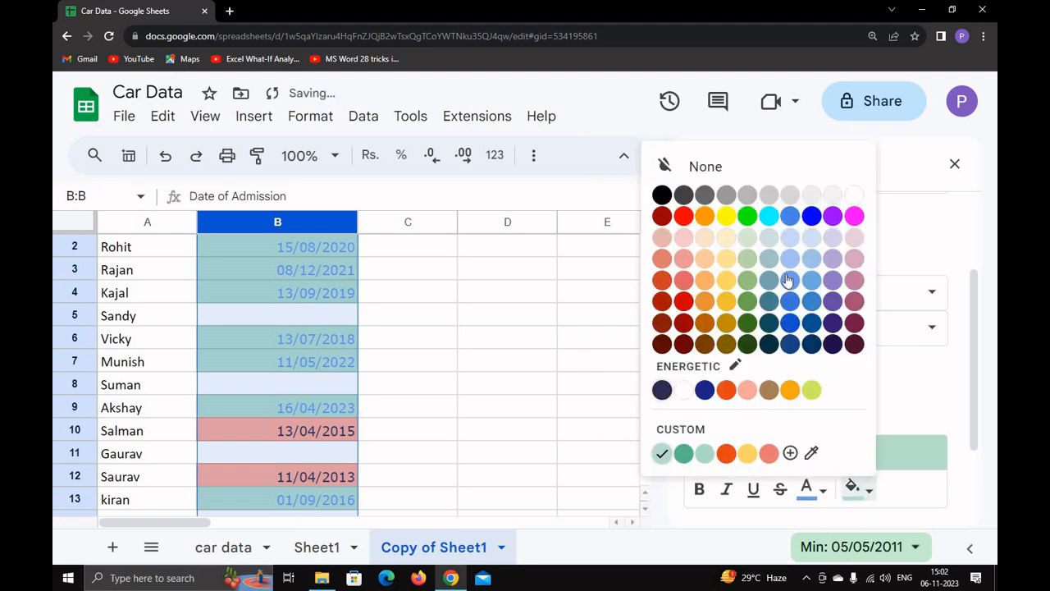
left_click(854, 216)
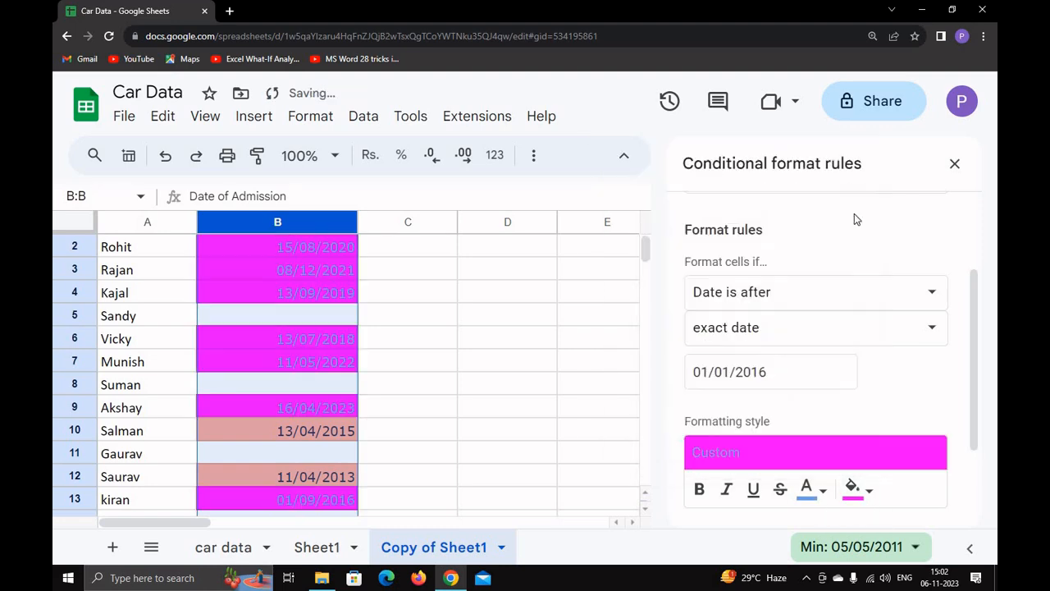
Try white text on the "Date is after" rule, with a white fill followed by a light salmon pink fill
left_click(821, 492)
left_click(806, 196)
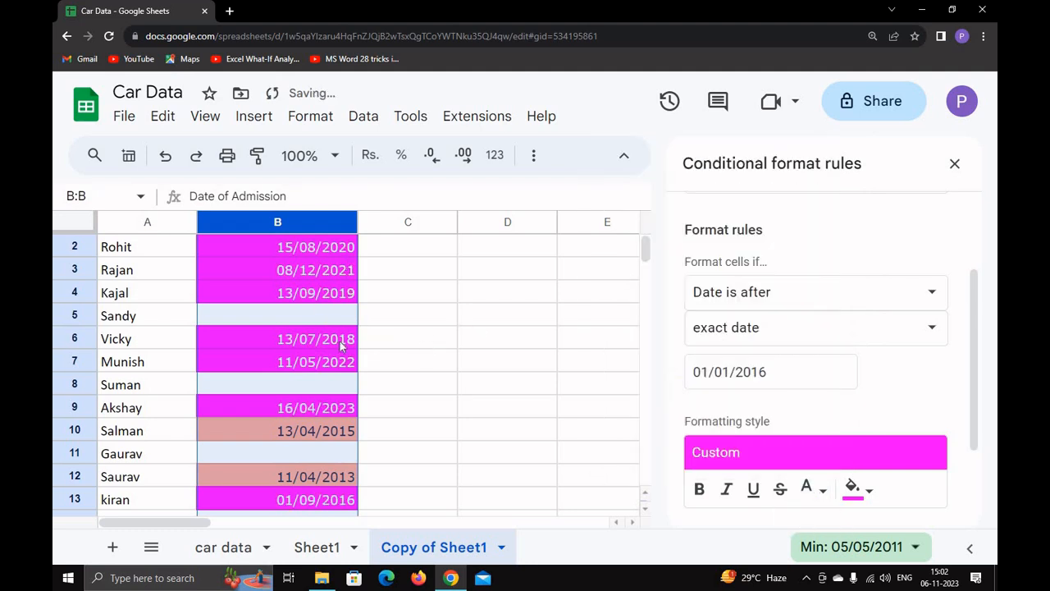
left_click(857, 488)
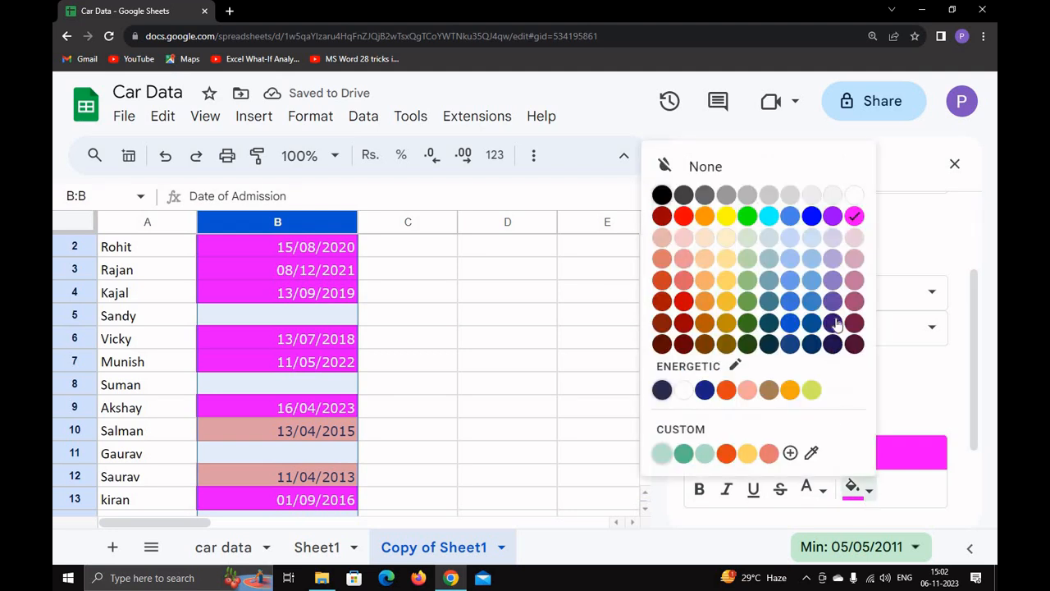
left_click(687, 392)
left_click(858, 490)
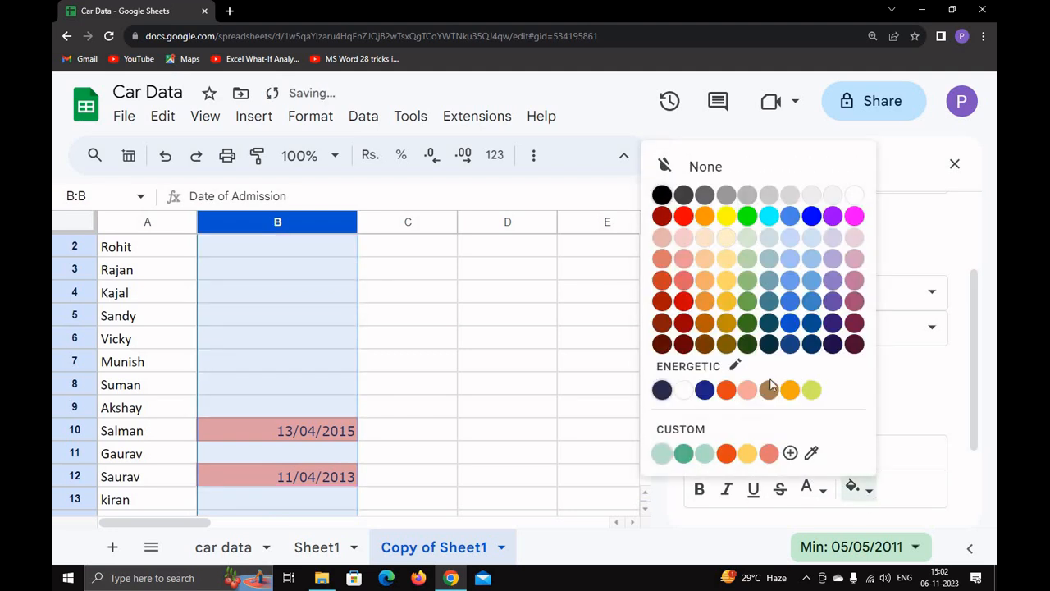
left_click(746, 391)
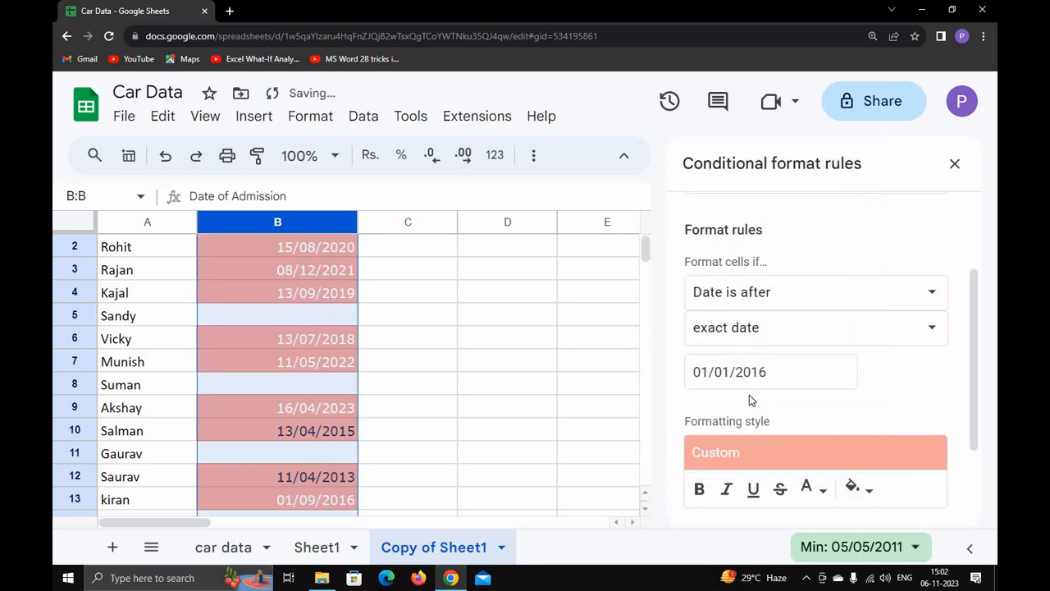
Give the "Date is after" rule a light blue fill and black text, and save the rule
left_click(868, 491)
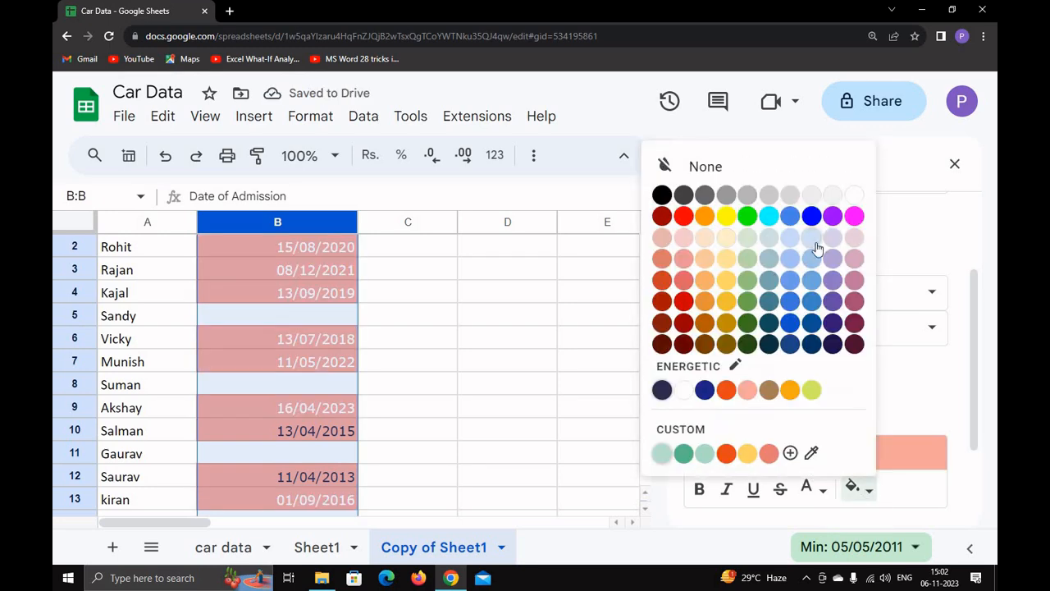
left_click(815, 244)
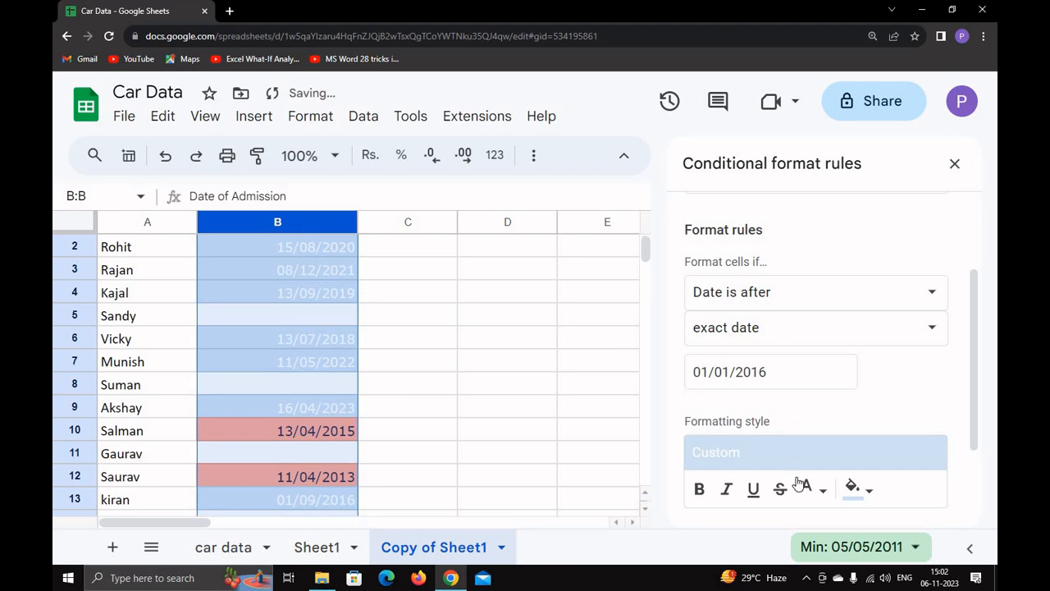
left_click(820, 490)
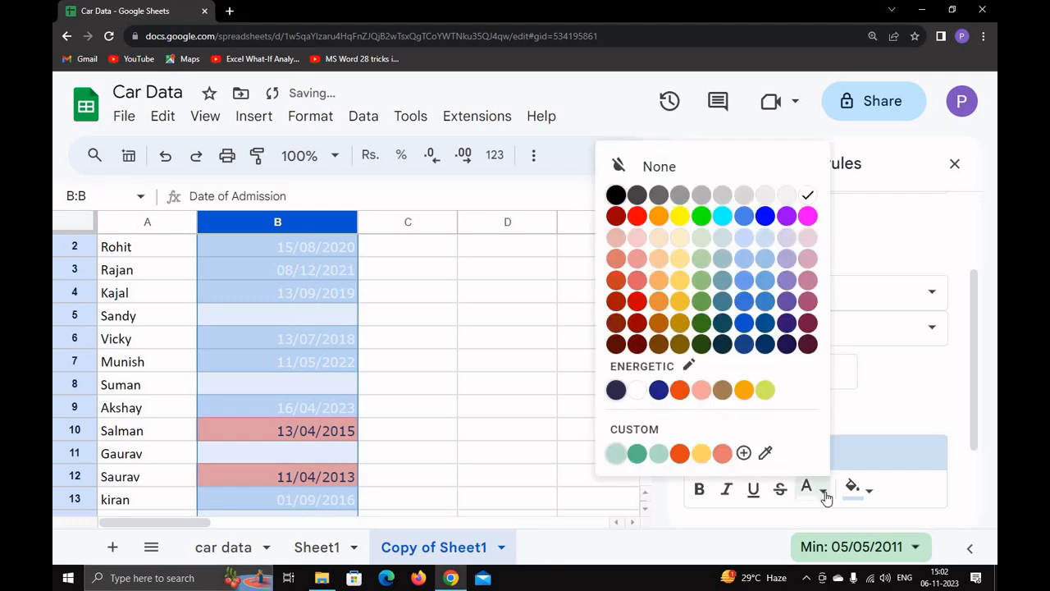
left_click(616, 197)
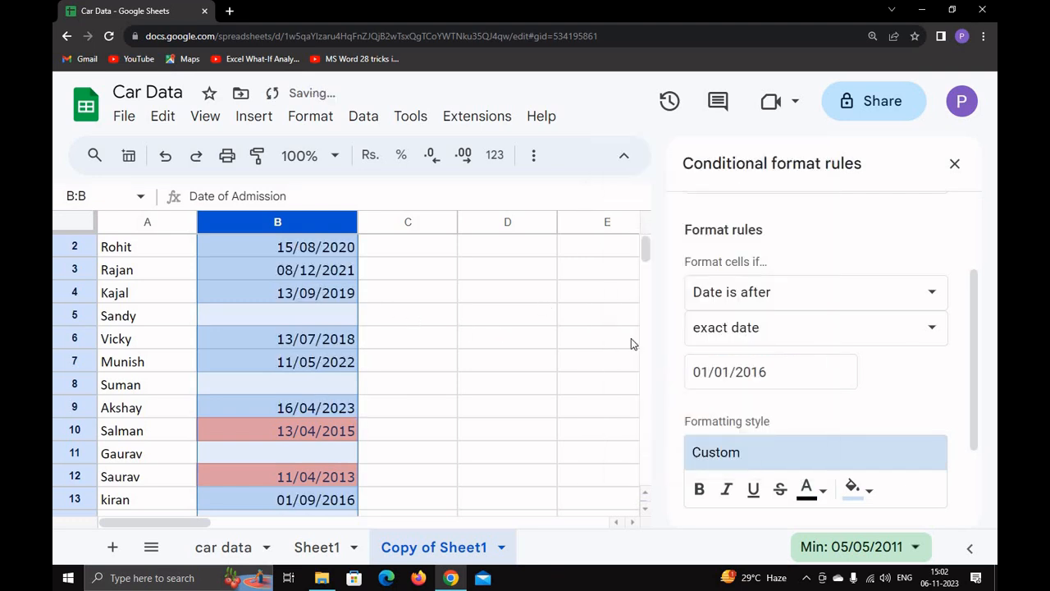
scroll(820, 369, "down", 2)
left_click(902, 431)
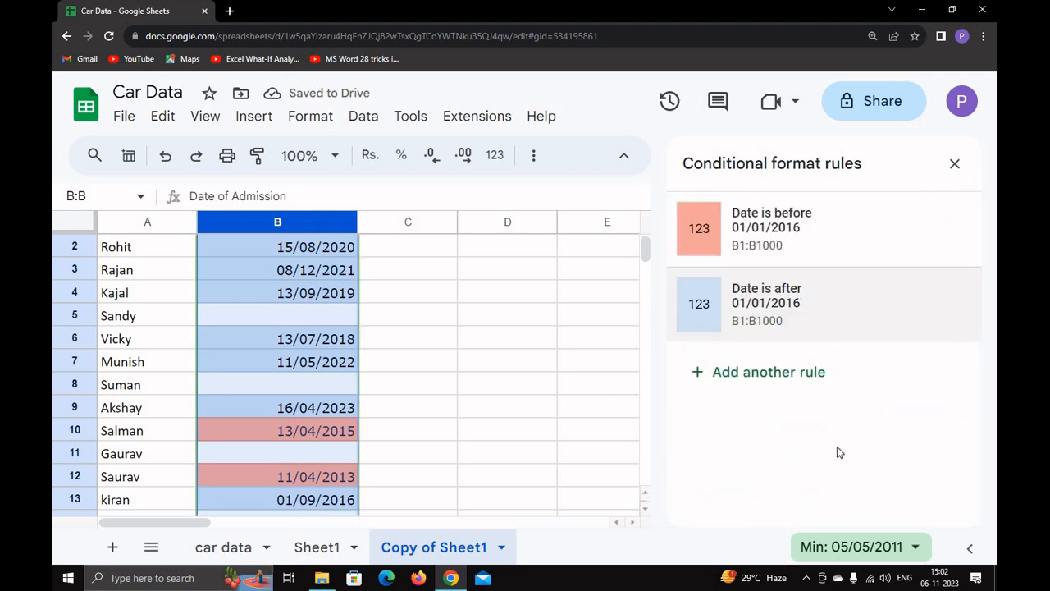
Examine the blank cells in the Date of Admission column and how the two date rules color the rest
left_click(283, 318)
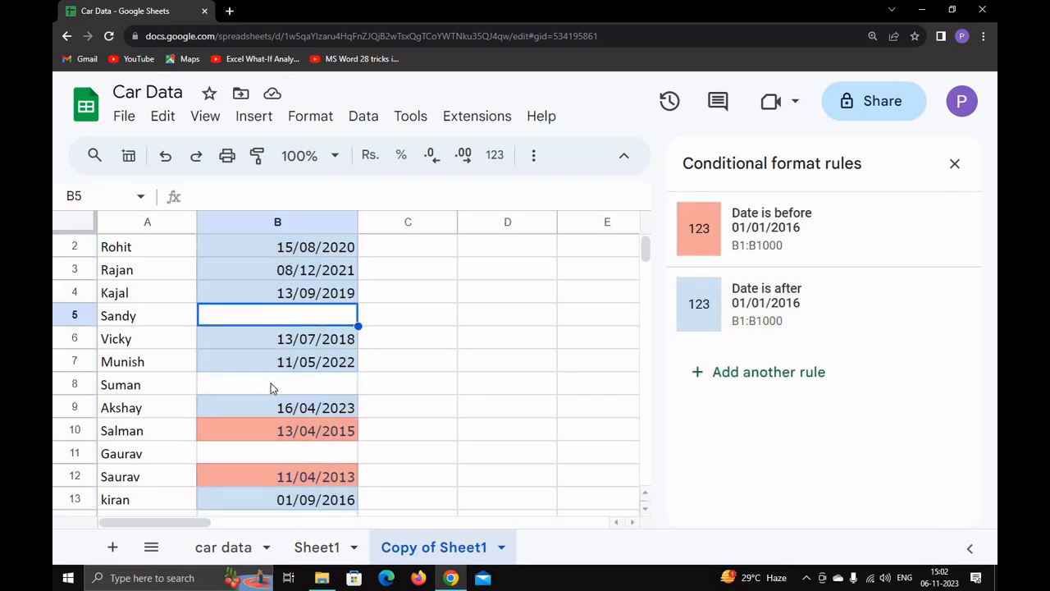
left_click(273, 388)
left_click(277, 316)
left_click(277, 385)
scroll(276, 402, "down", 1)
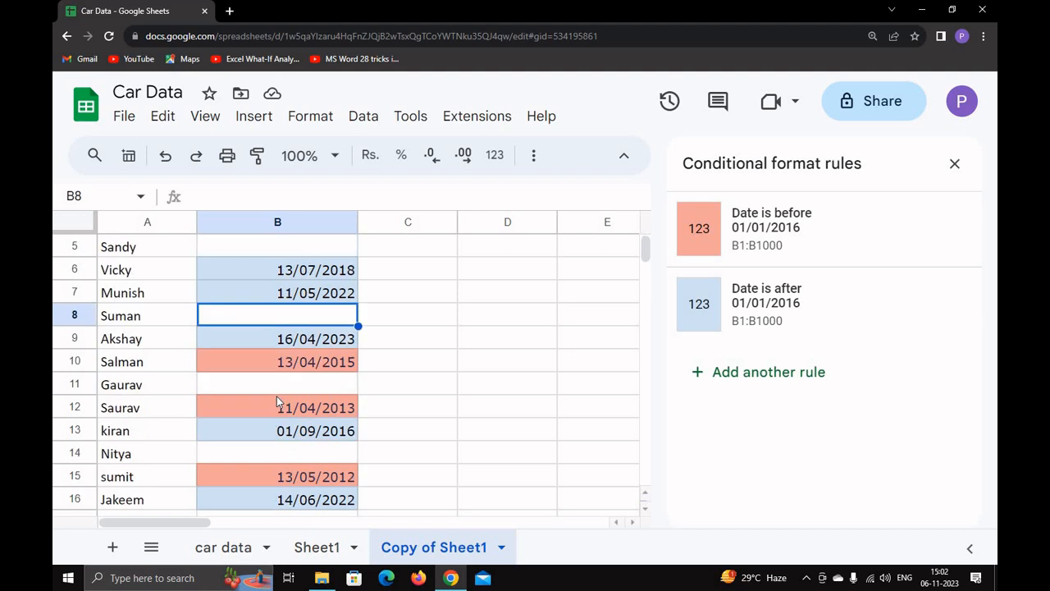
left_click(277, 384)
left_click(291, 451)
scroll(287, 460, "down", 1)
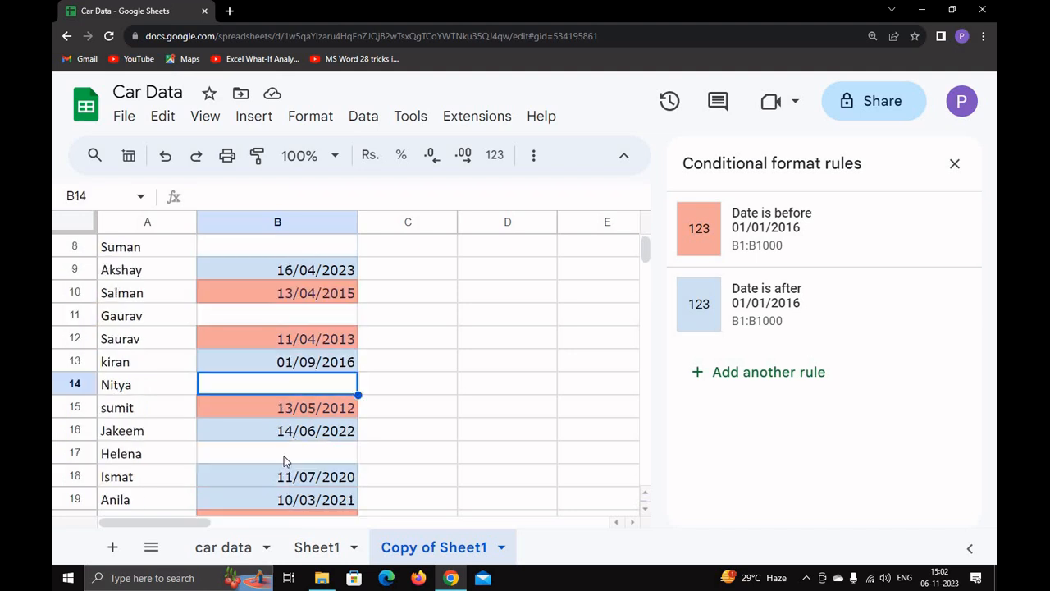
left_click(285, 458)
scroll(282, 490, "down", 3)
scroll(281, 484, "up", 6)
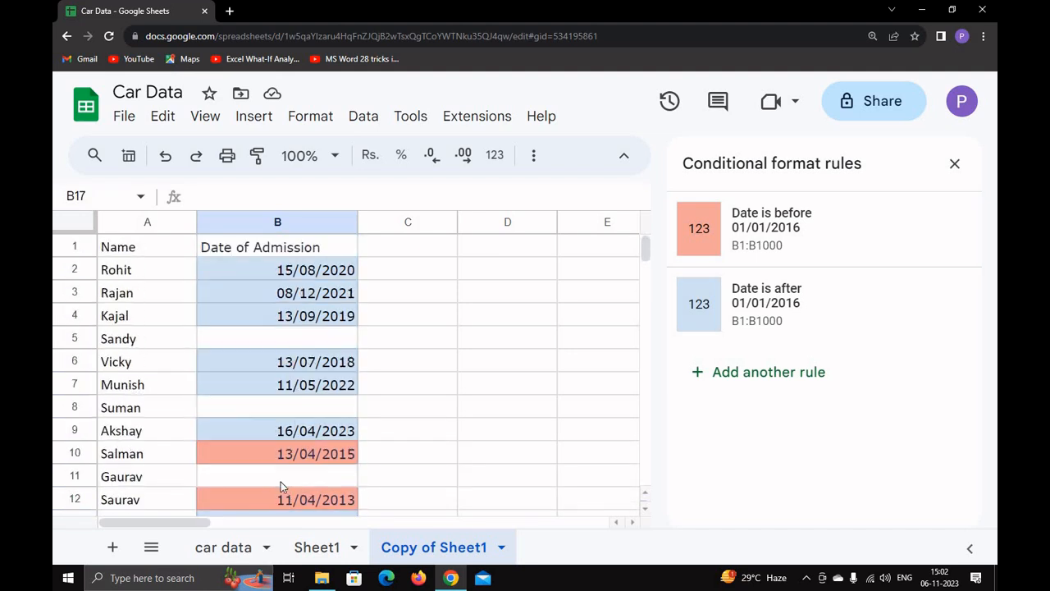
Add another conditional format rule to the whole Date of Admission column with the condition "Is empty"
left_click(283, 225)
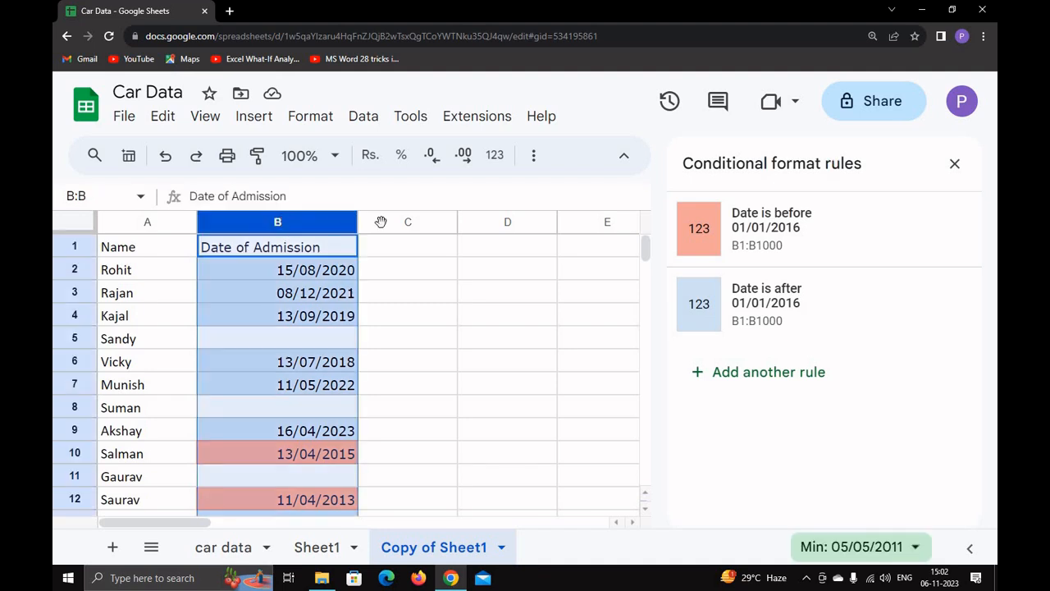
left_click(772, 374)
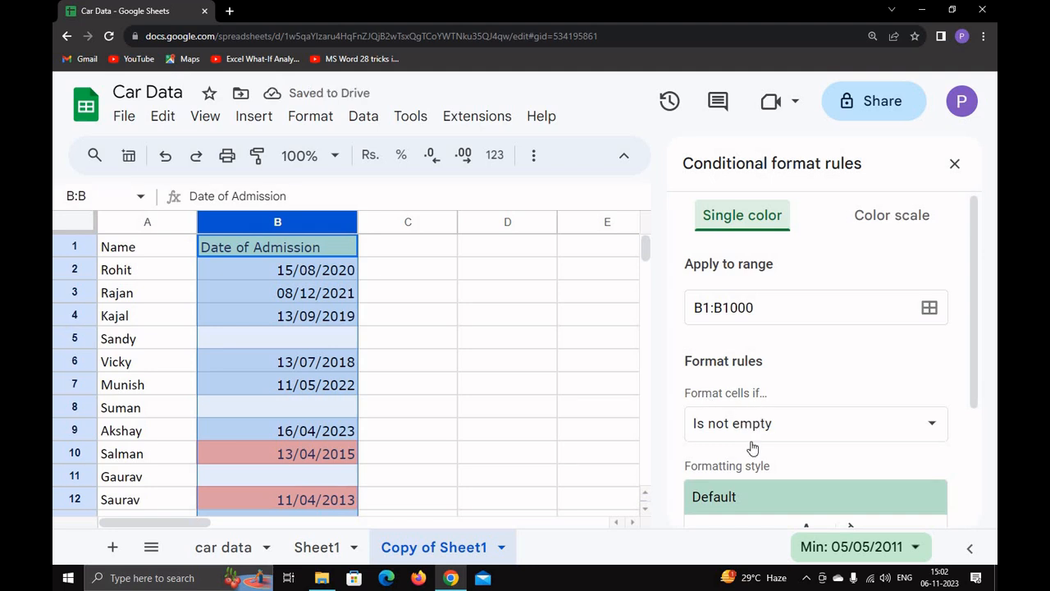
left_click(752, 428)
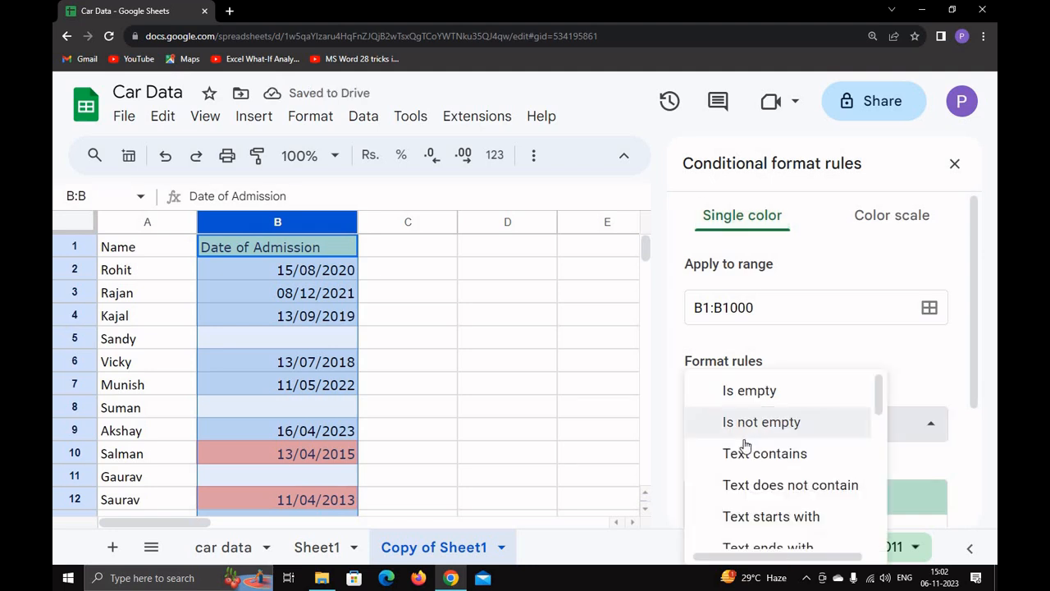
left_click(752, 396)
Fill the "Is empty" rule with dark red, save it and close the conditional format rules
scroll(894, 410, "down", 3)
left_click(860, 358)
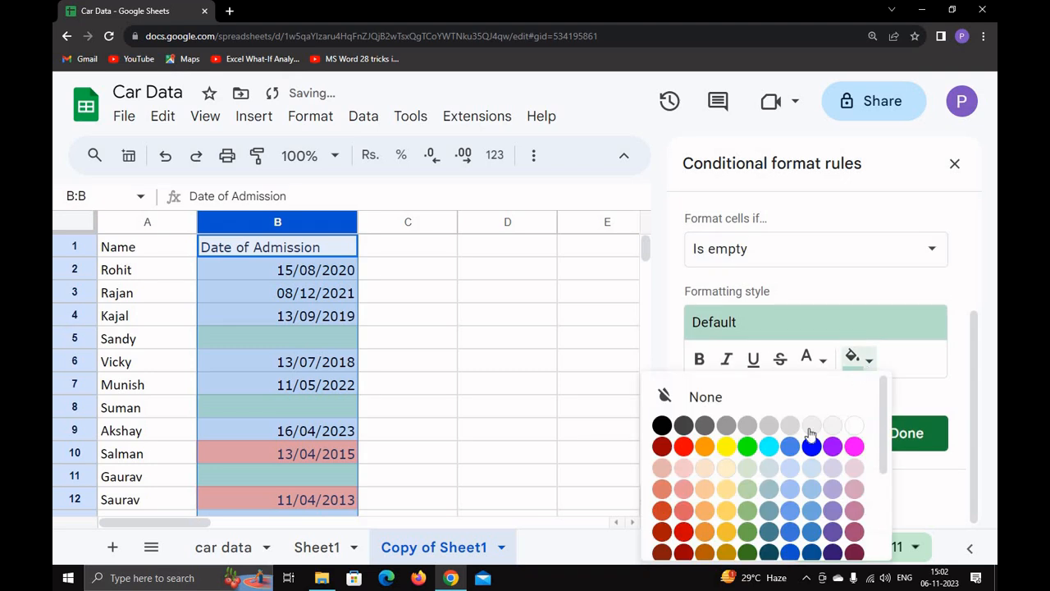
left_click(662, 446)
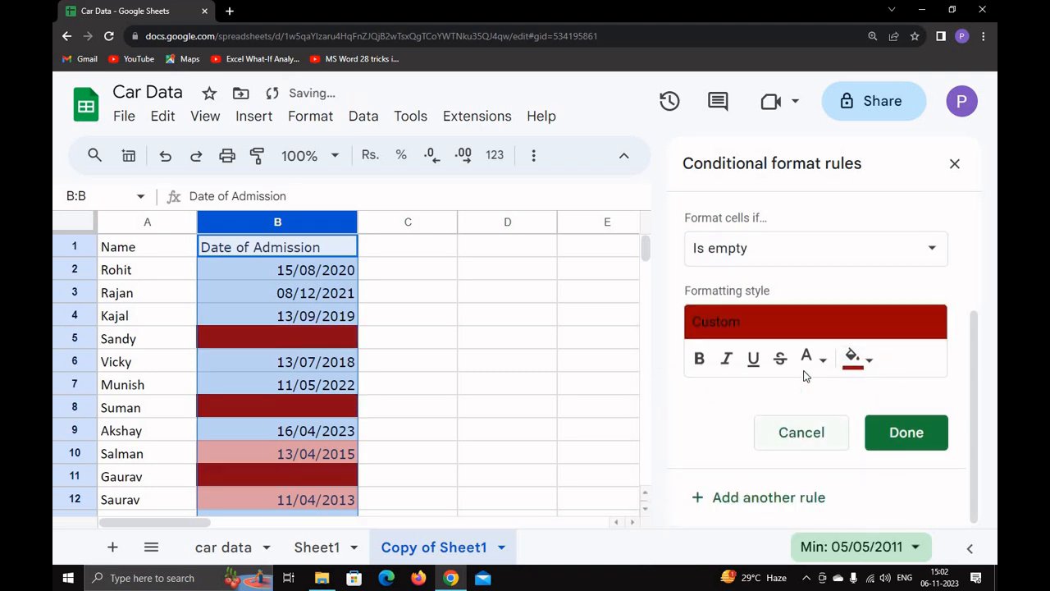
left_click(899, 445)
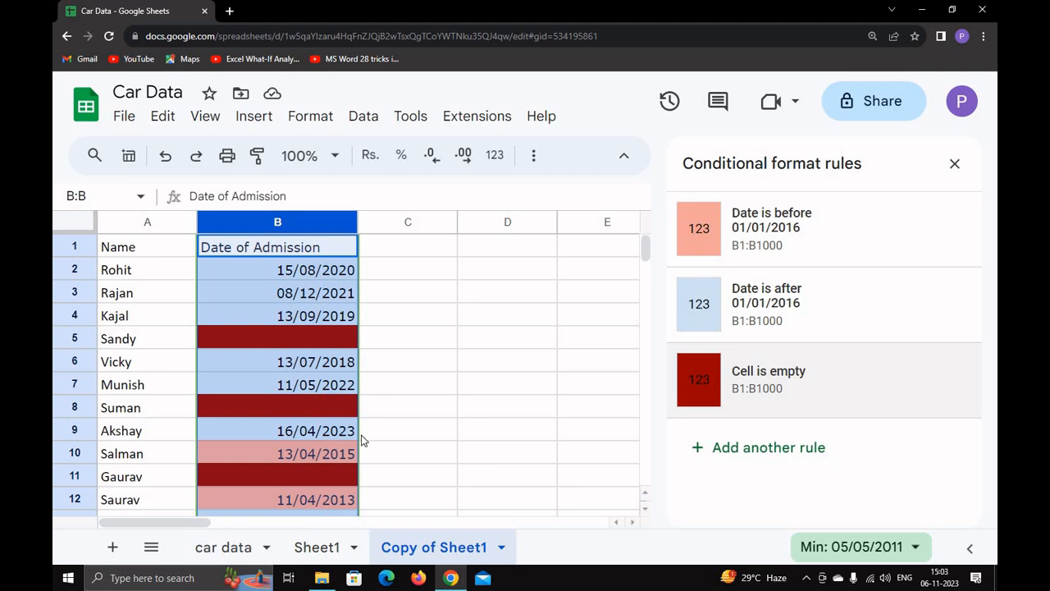
left_click(953, 167)
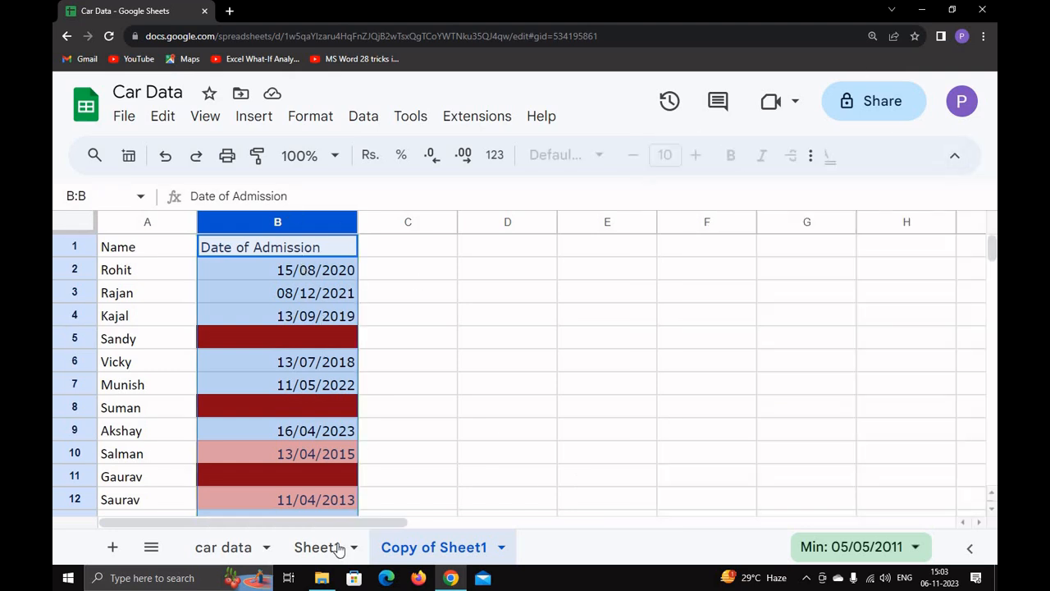
Review the car data sheet's highlighted rows and Sheet1's conditional format rules, and return to Copy of Sheet1
left_click(225, 548)
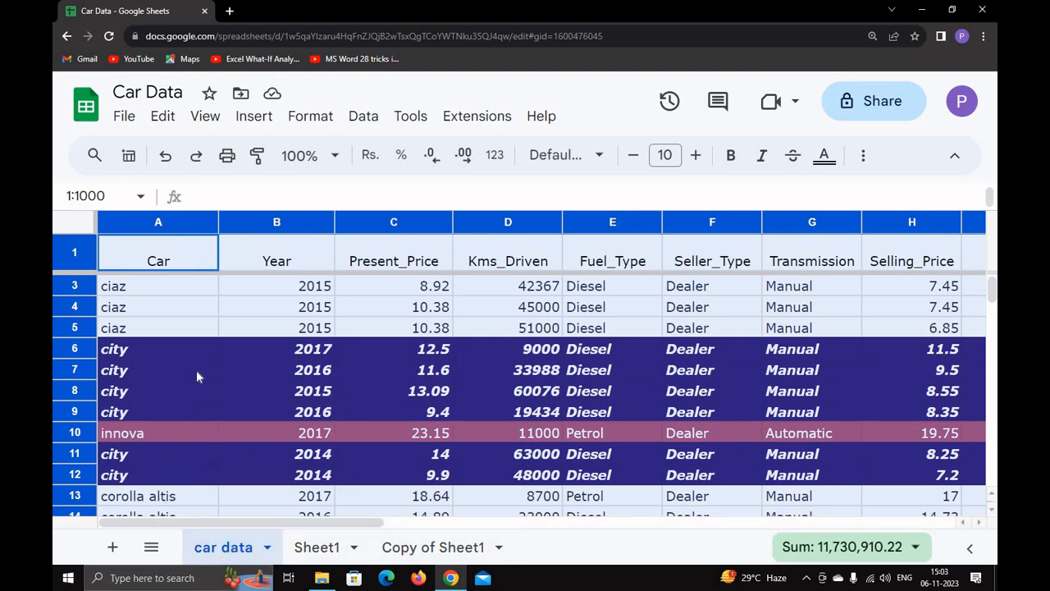
left_click(318, 555)
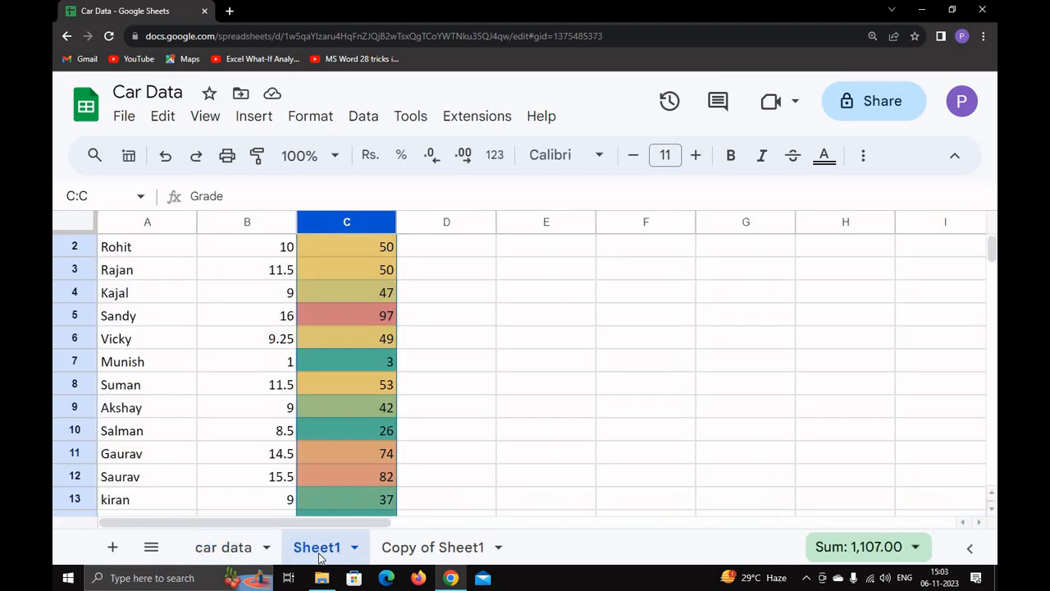
left_click(320, 118)
left_click(356, 465)
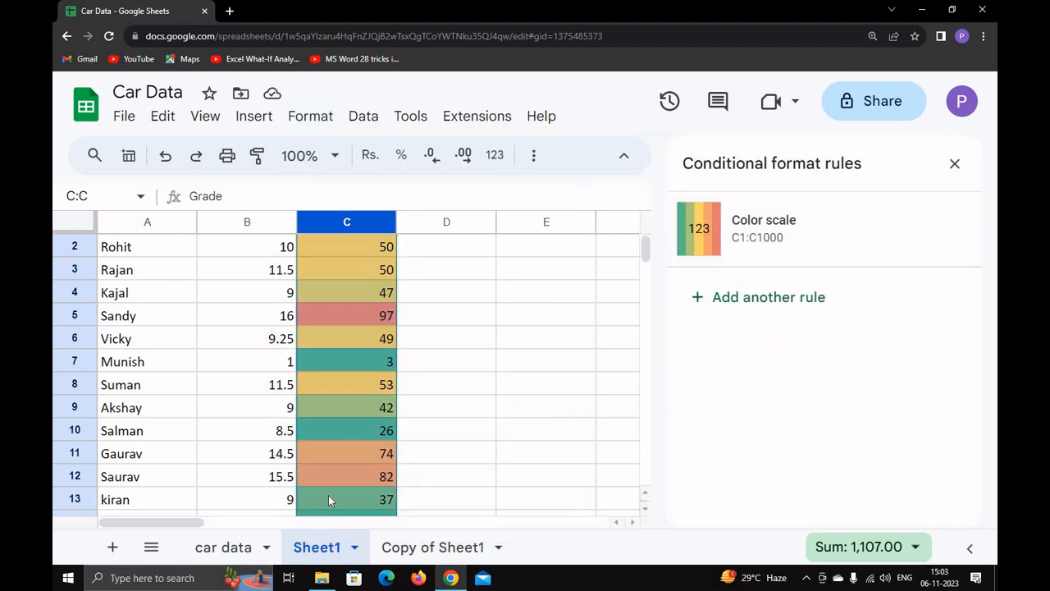
left_click(414, 549)
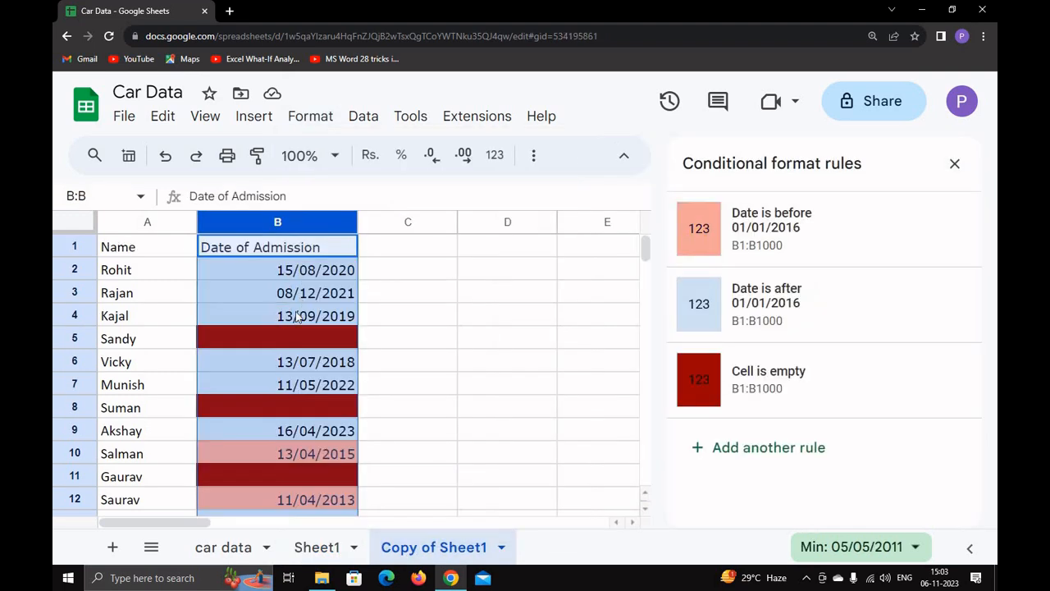
Start another rule for the Date of Admission column and look through the available format conditions
left_click(741, 449)
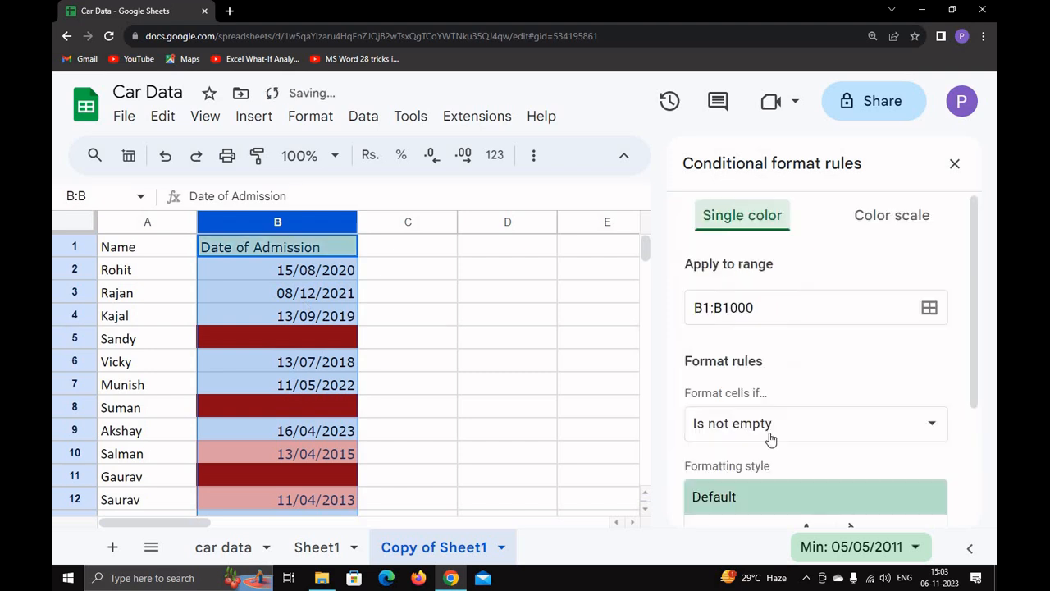
left_click(739, 428)
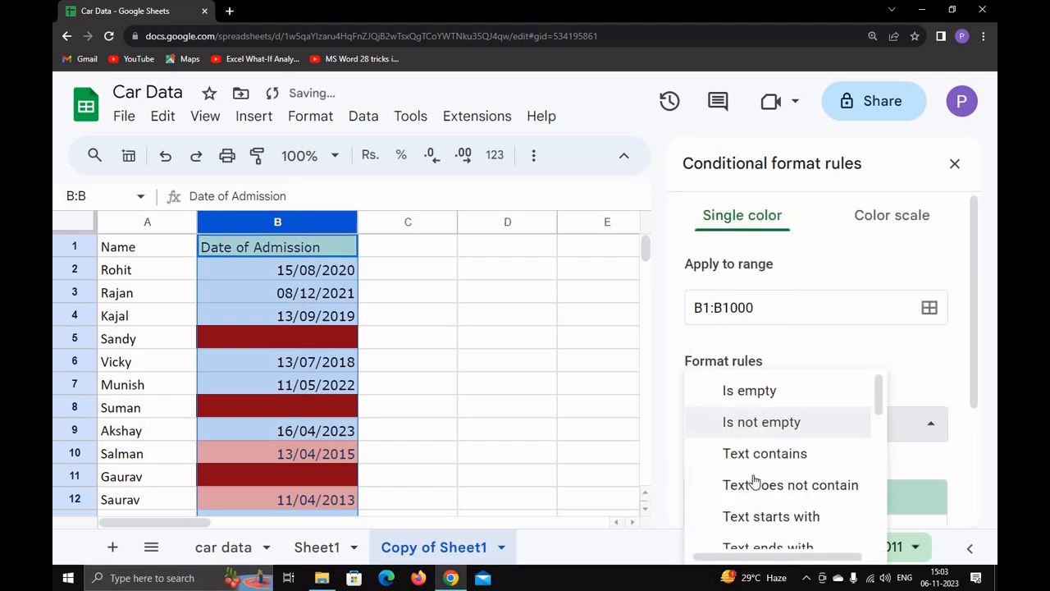
scroll(761, 480, "down", 5)
scroll(785, 473, "down", 2)
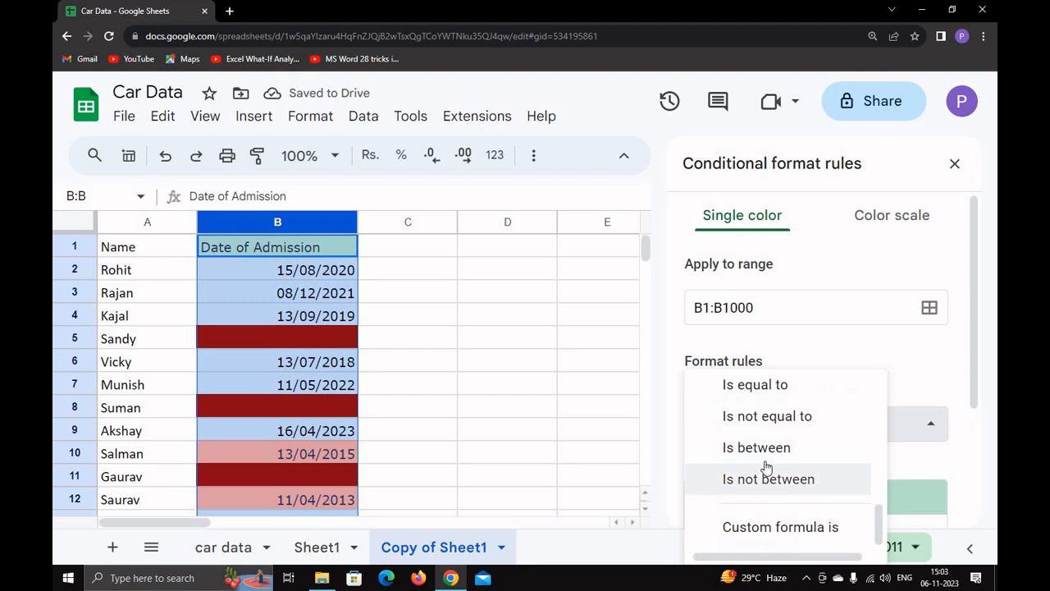